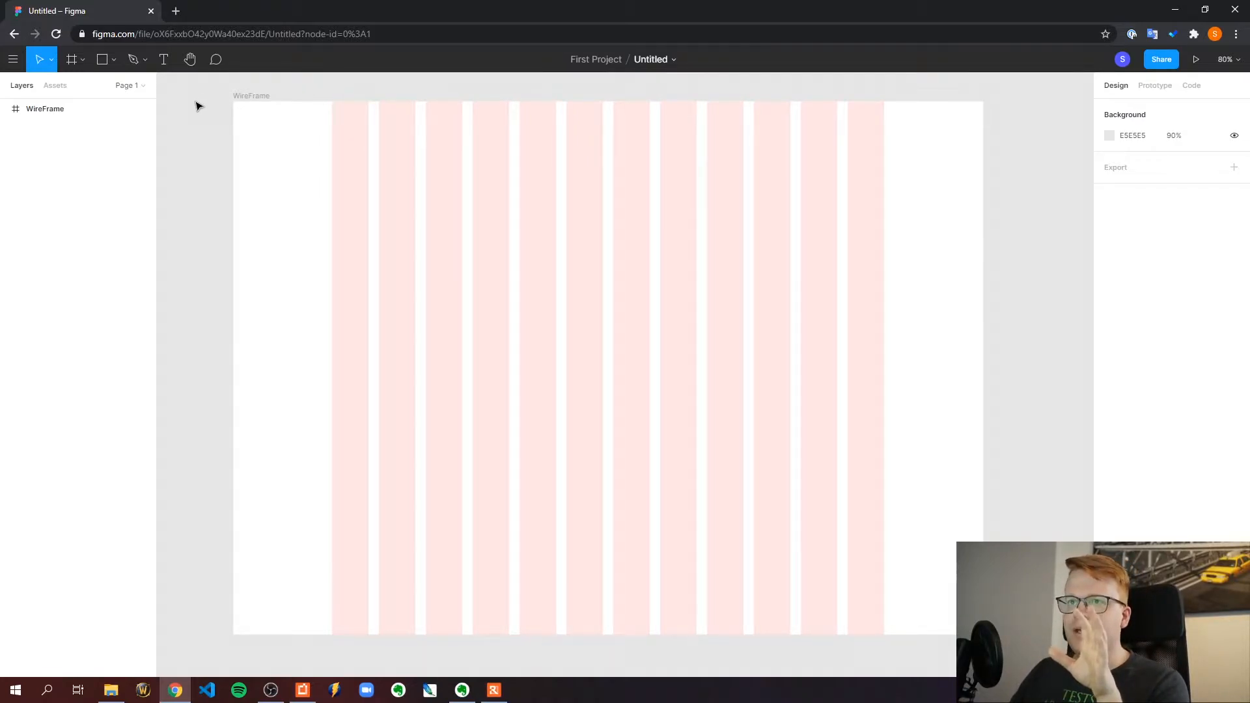
Check which device size preset the WireFrame frame uses
click(258, 97)
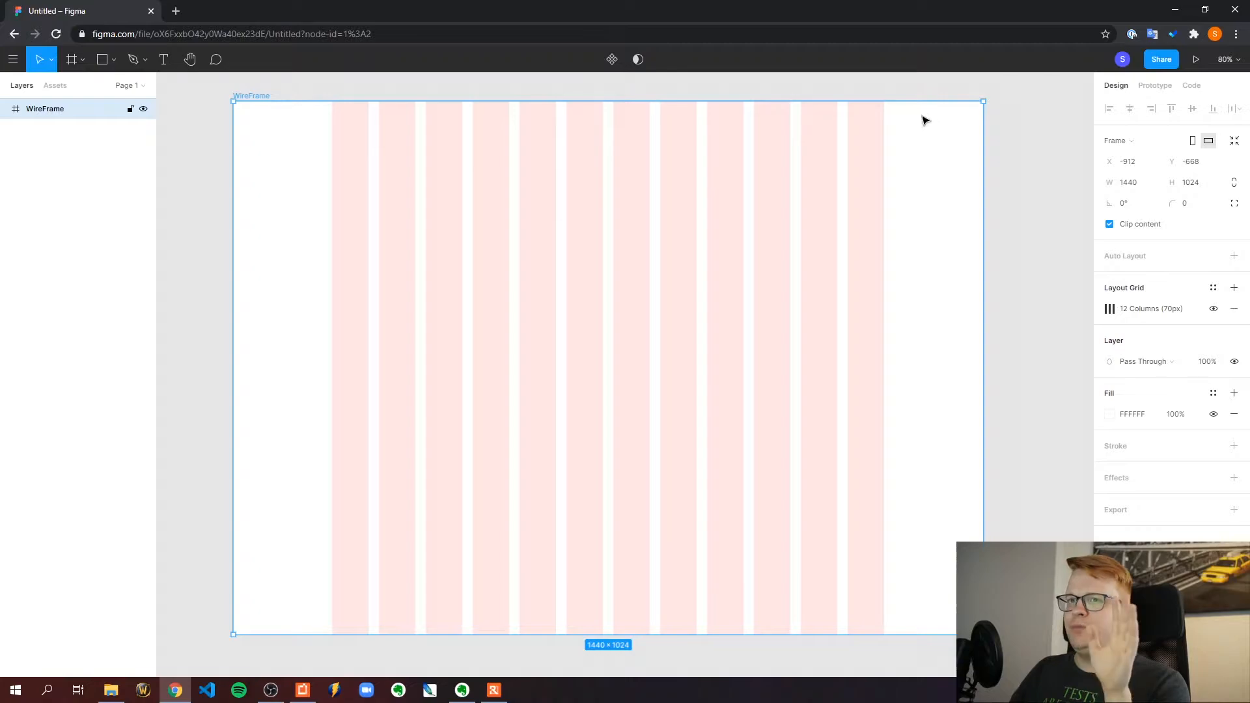
click(1170, 141)
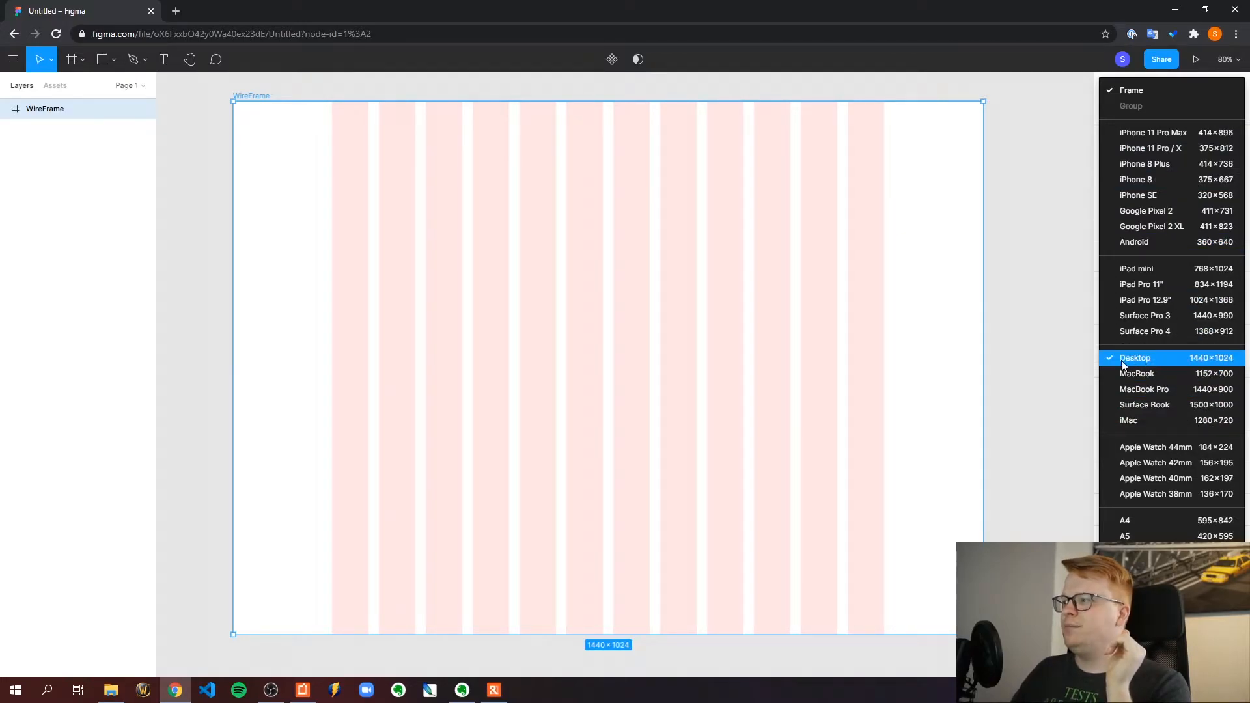
click(1051, 213)
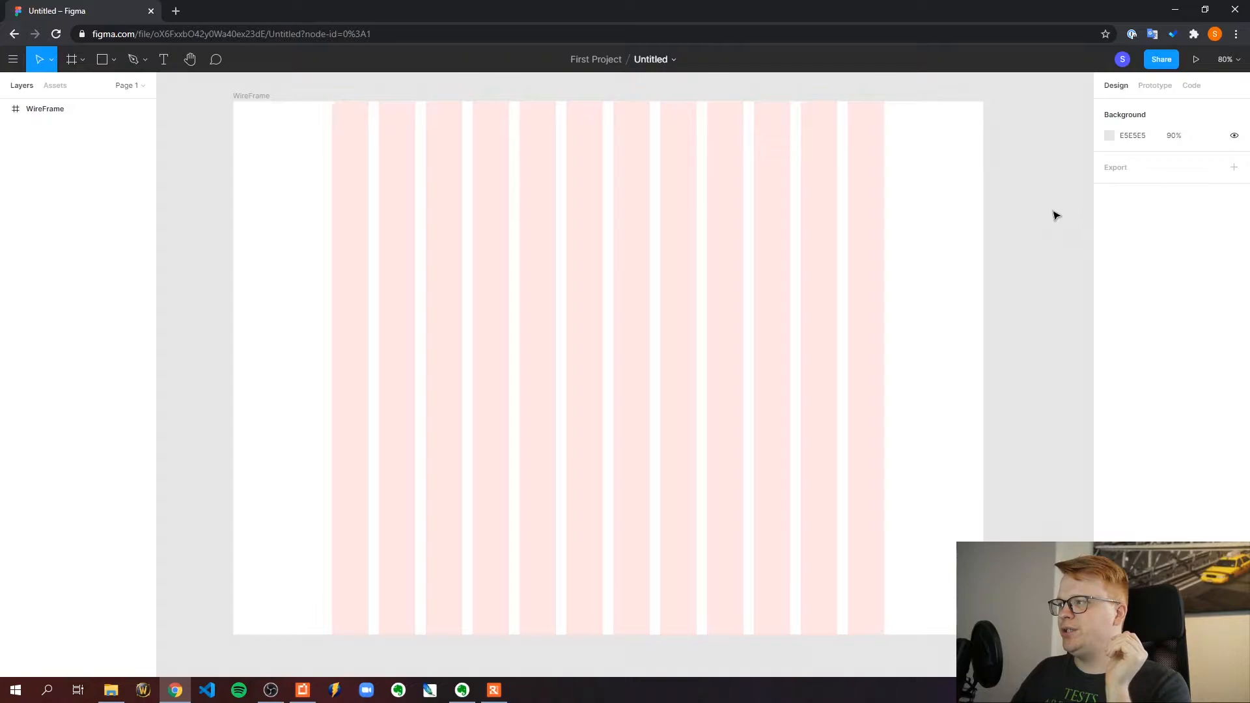
click(263, 96)
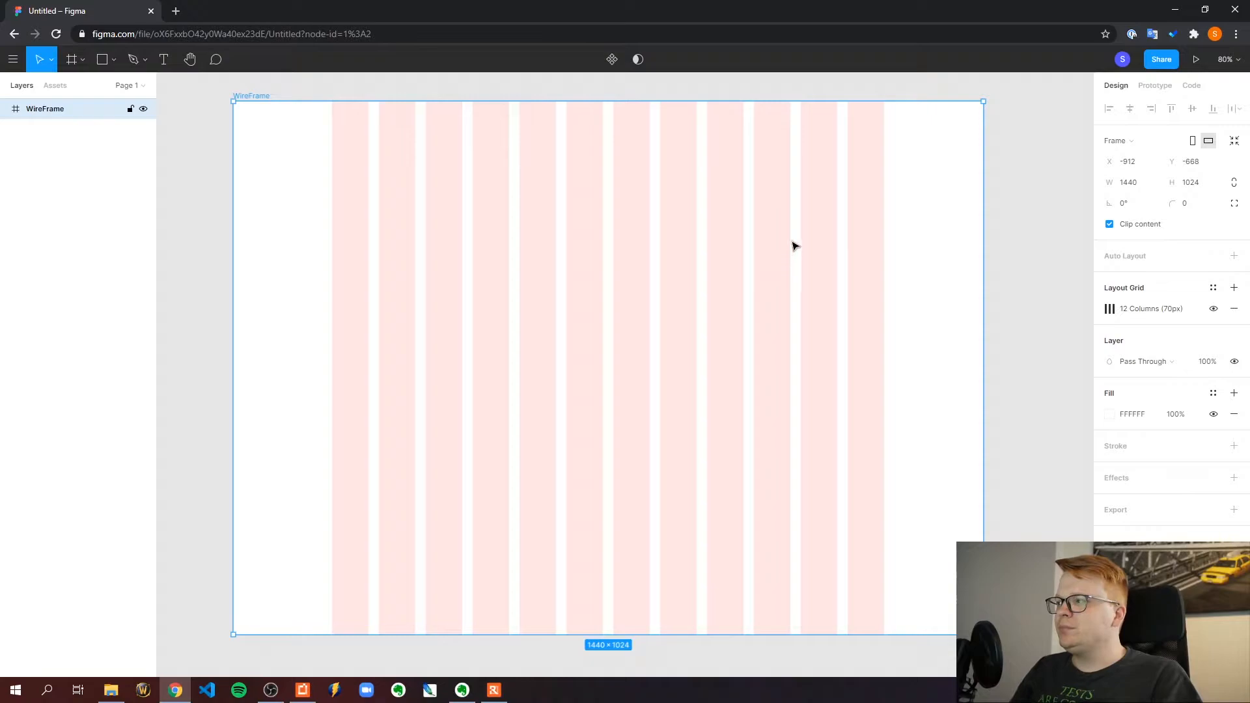
click(195, 133)
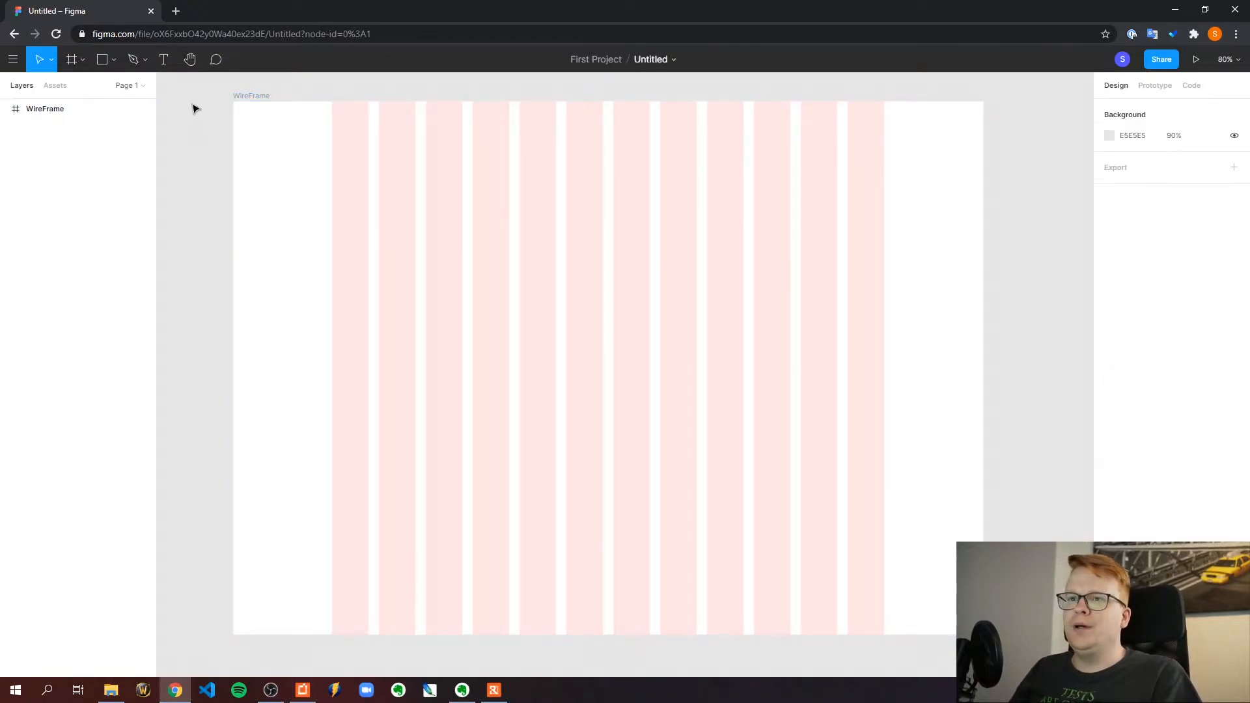
Draw a rectangle of about 1512 × 100 across the upper edge of the WireFrame frame, overlapping both sides
click(102, 60)
click(114, 60)
click(110, 85)
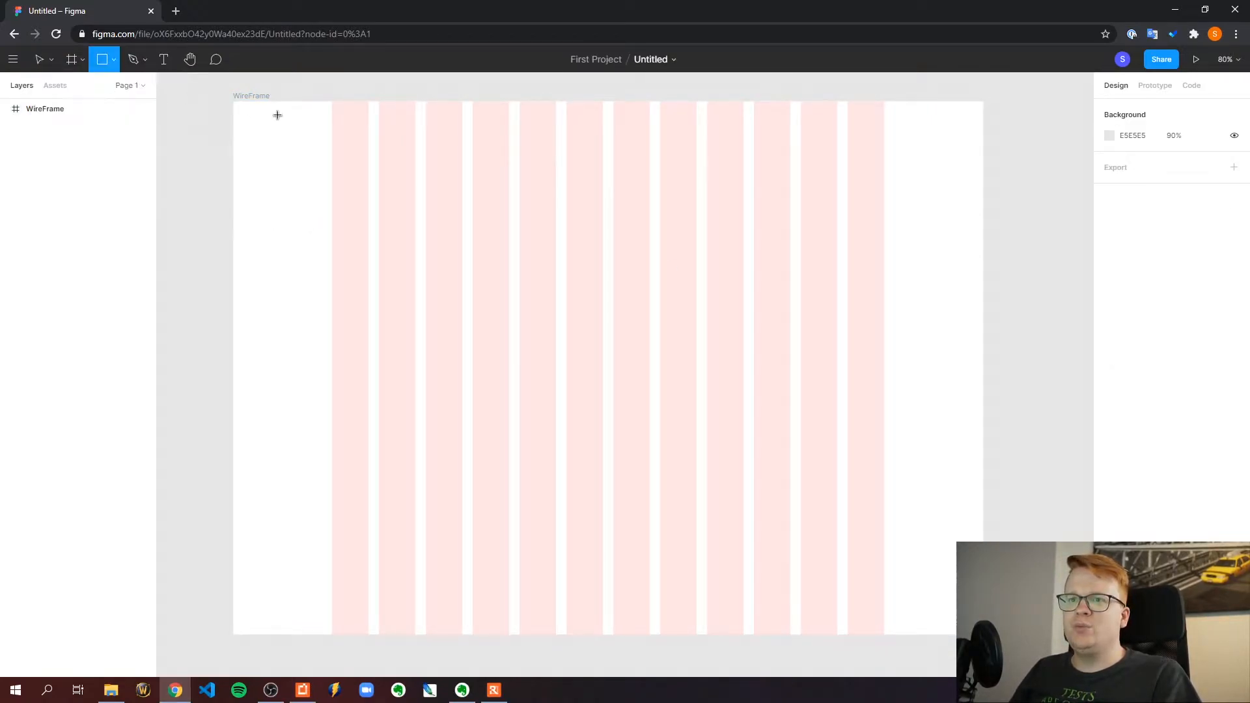
drag(205, 100, 906, 154)
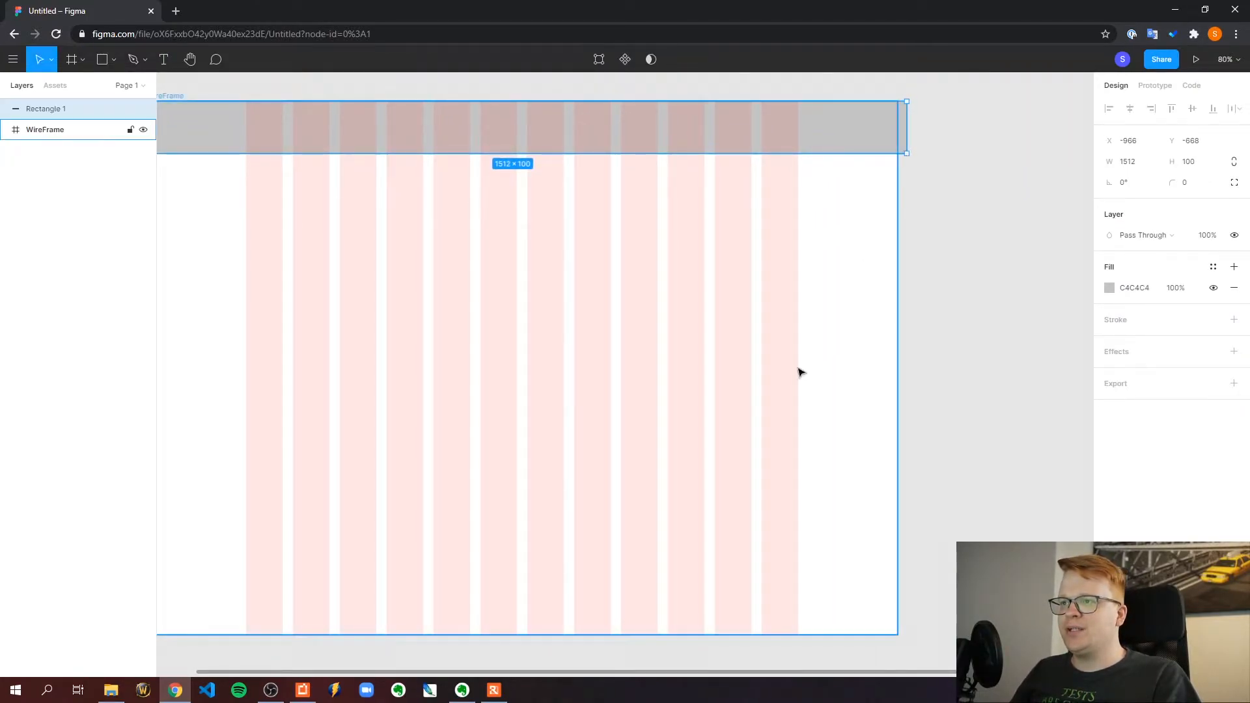
Trim both ends of the rectangle to the frame's side edges, making it 1440 wide
drag(577, 675, 510, 644)
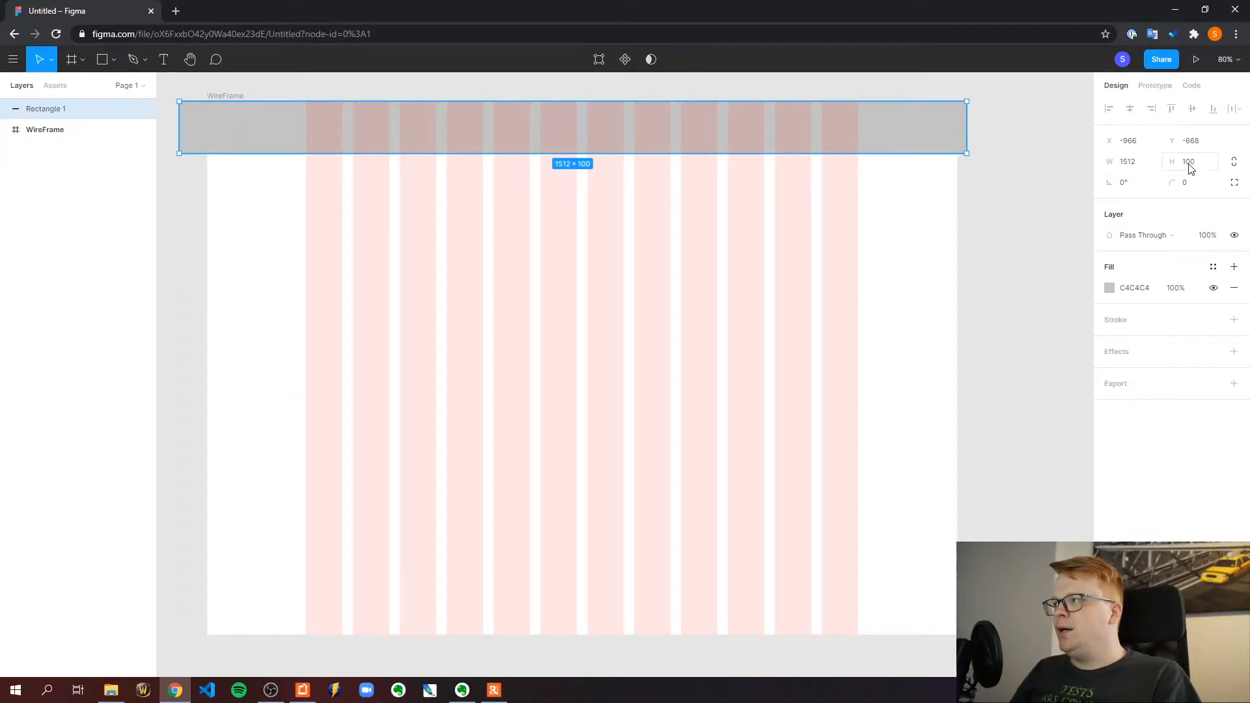
drag(967, 125, 957, 126)
drag(179, 121, 206, 123)
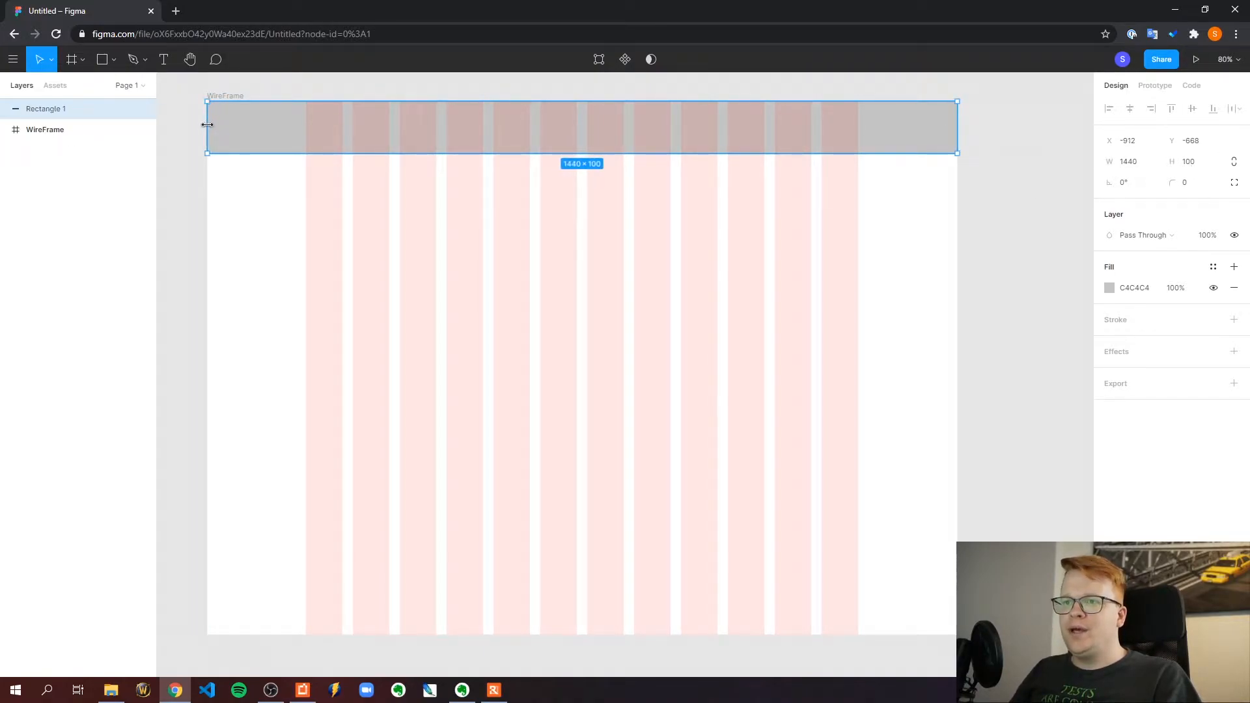
Hide the rectangle's fill and add a black 000000 inside stroke of thickness 1
click(1212, 288)
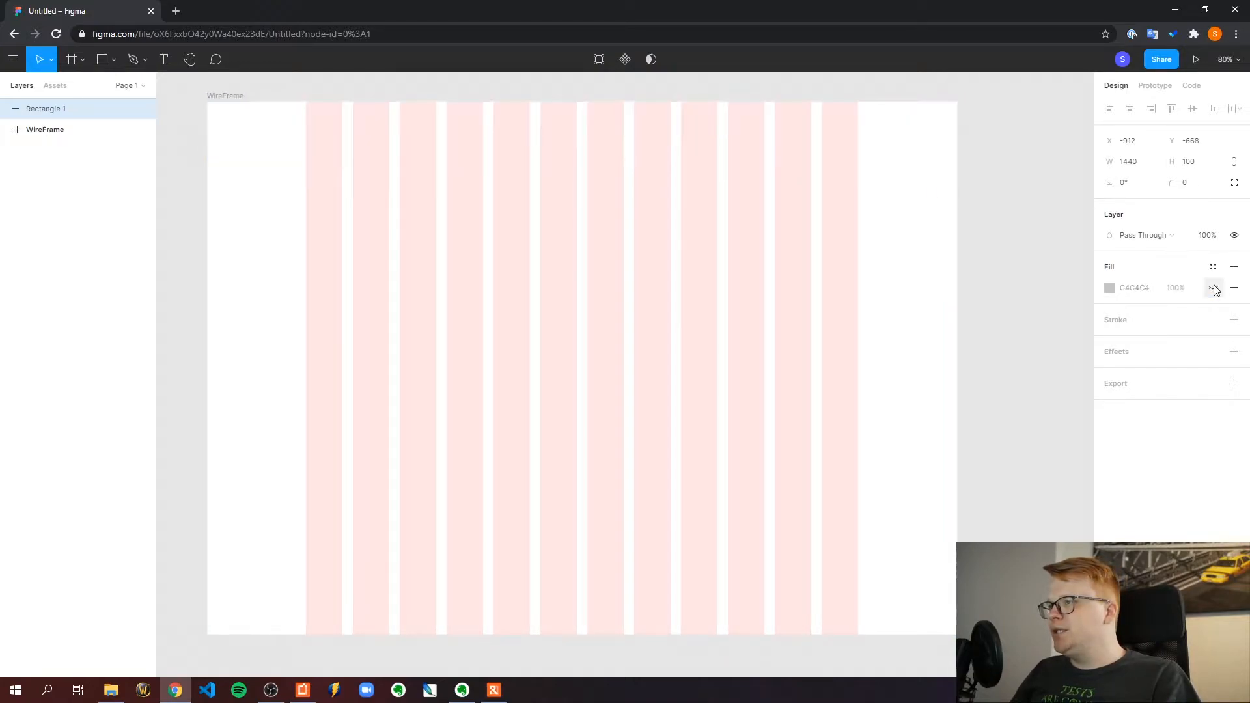
click(1234, 320)
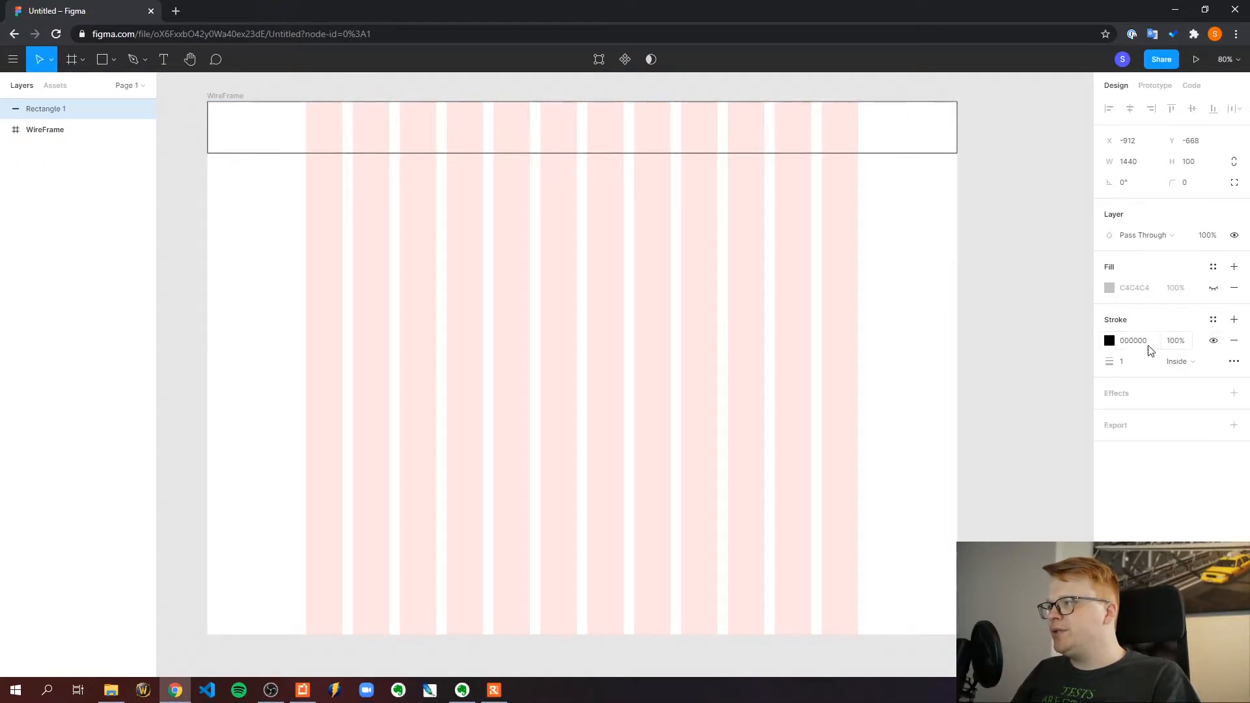
click(1002, 196)
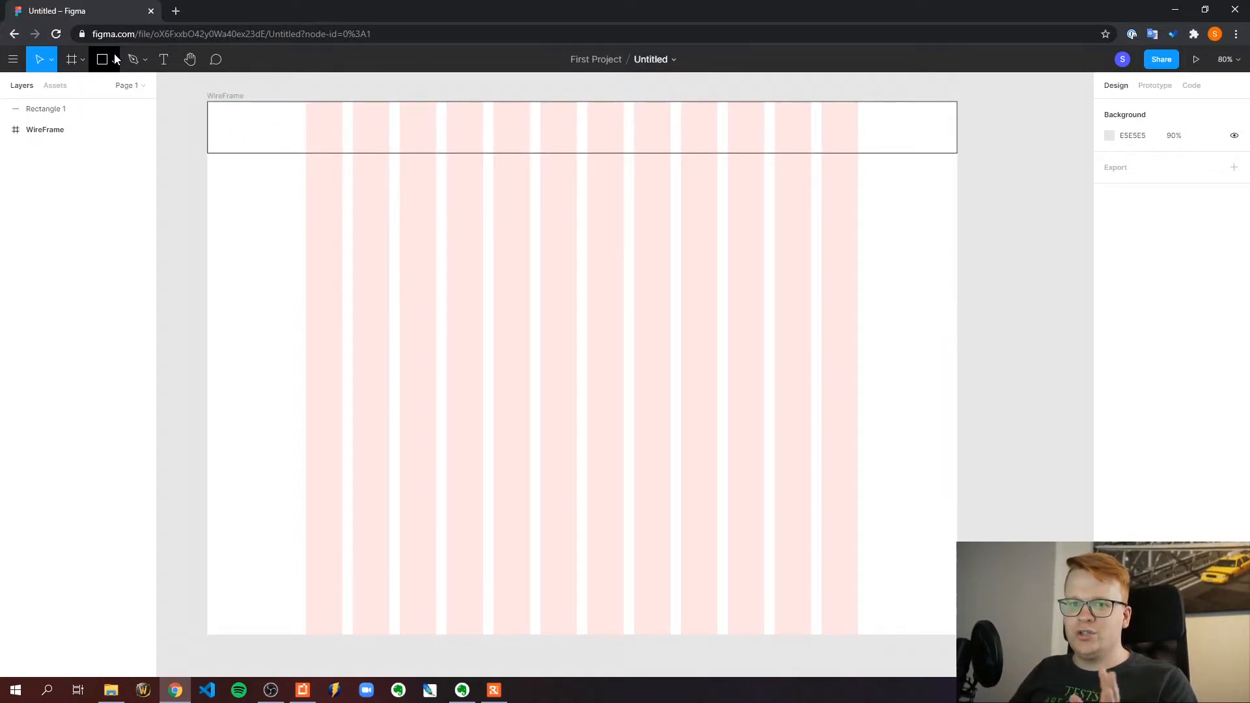
Rename the rectangle layer to "Navigation" and nest it inside the WireFrame frame
click(241, 142)
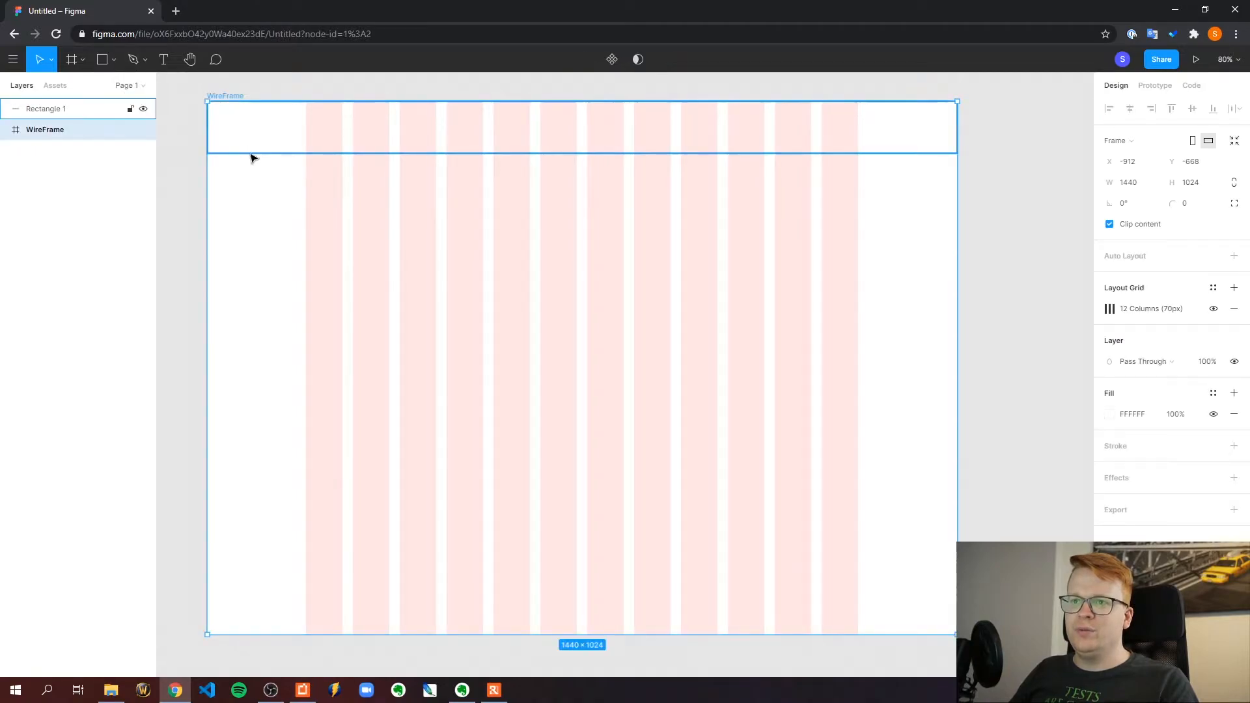
click(245, 151)
double_click(66, 111)
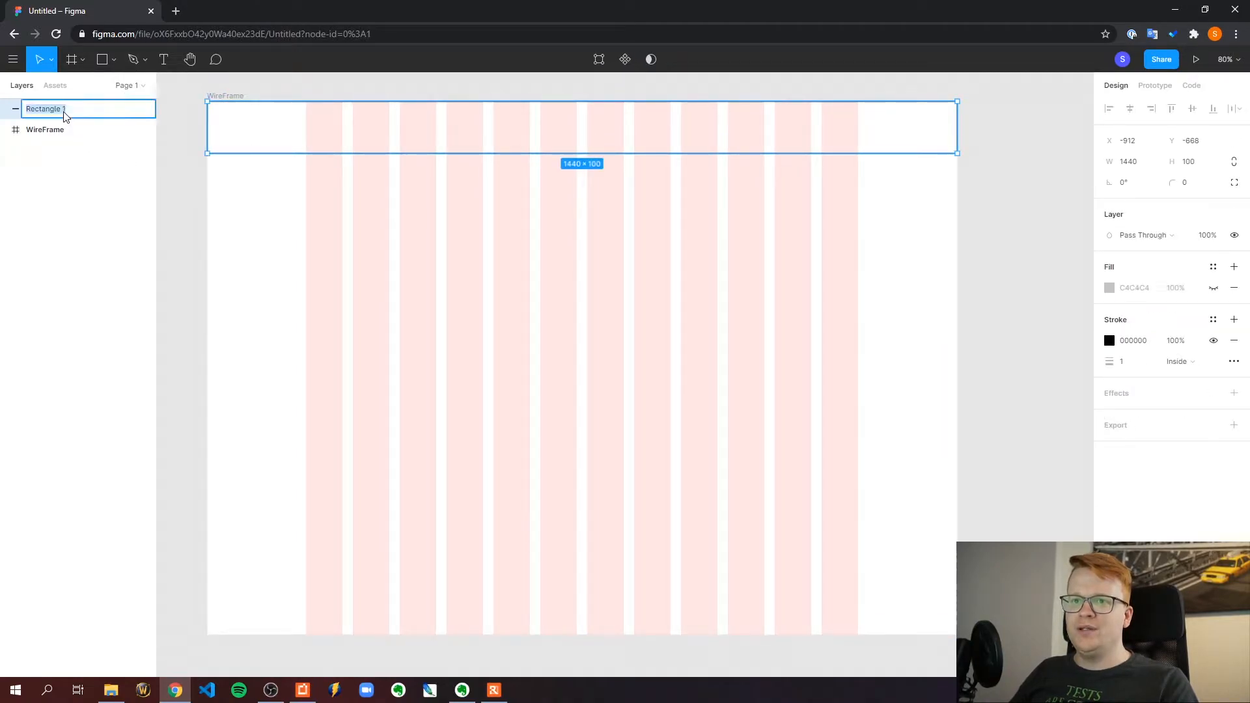
text(Navigation)
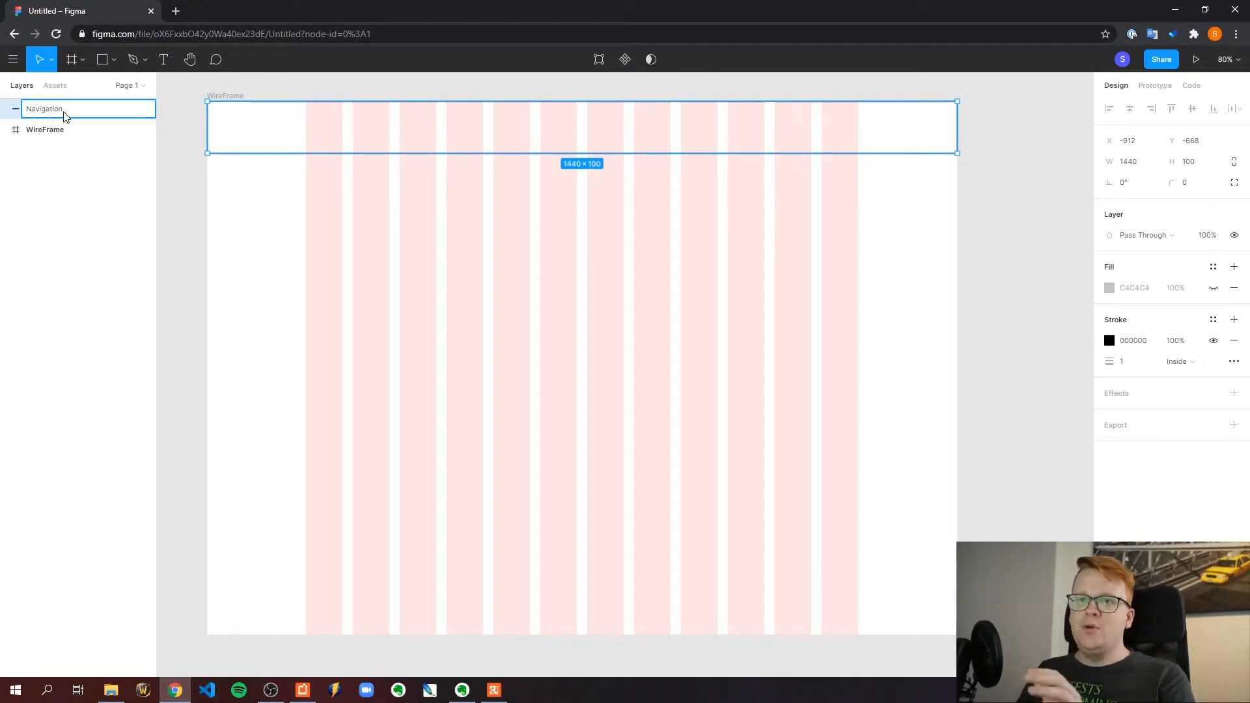
key(Return)
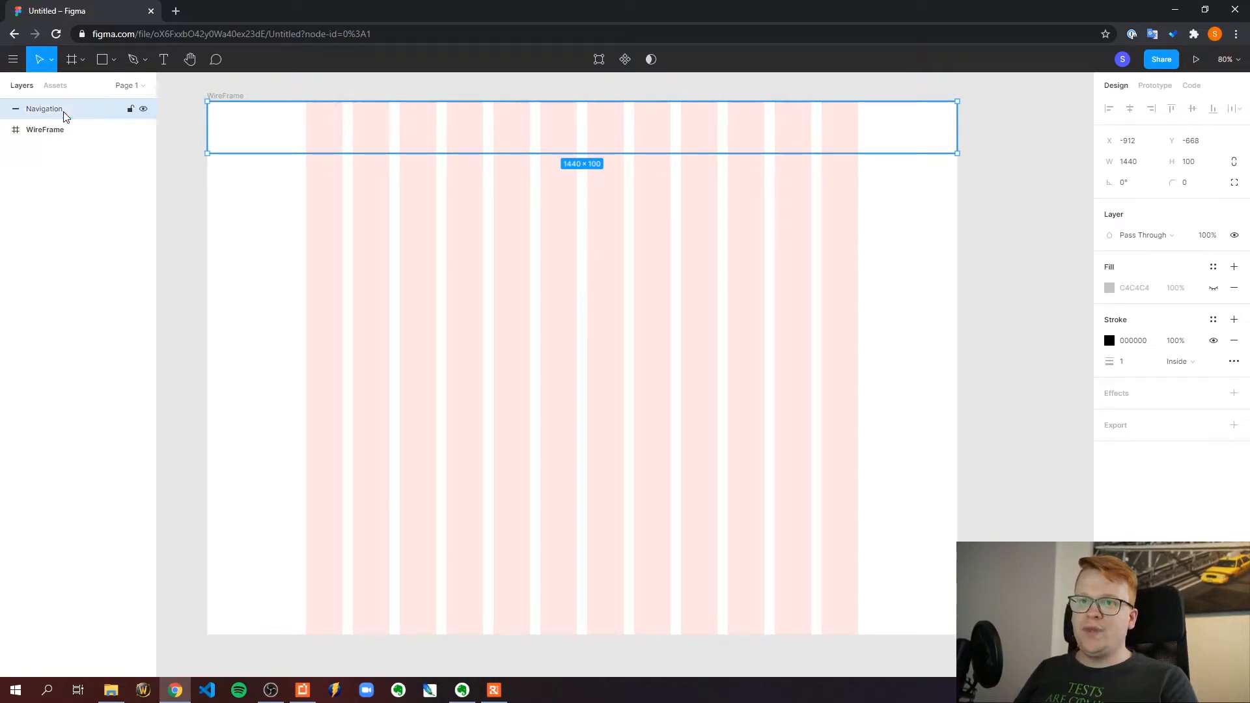
mouse_move(63, 116)
mouse_down()
mouse_move(70, 128)
mouse_move(55, 127)
mouse_up()
click(191, 189)
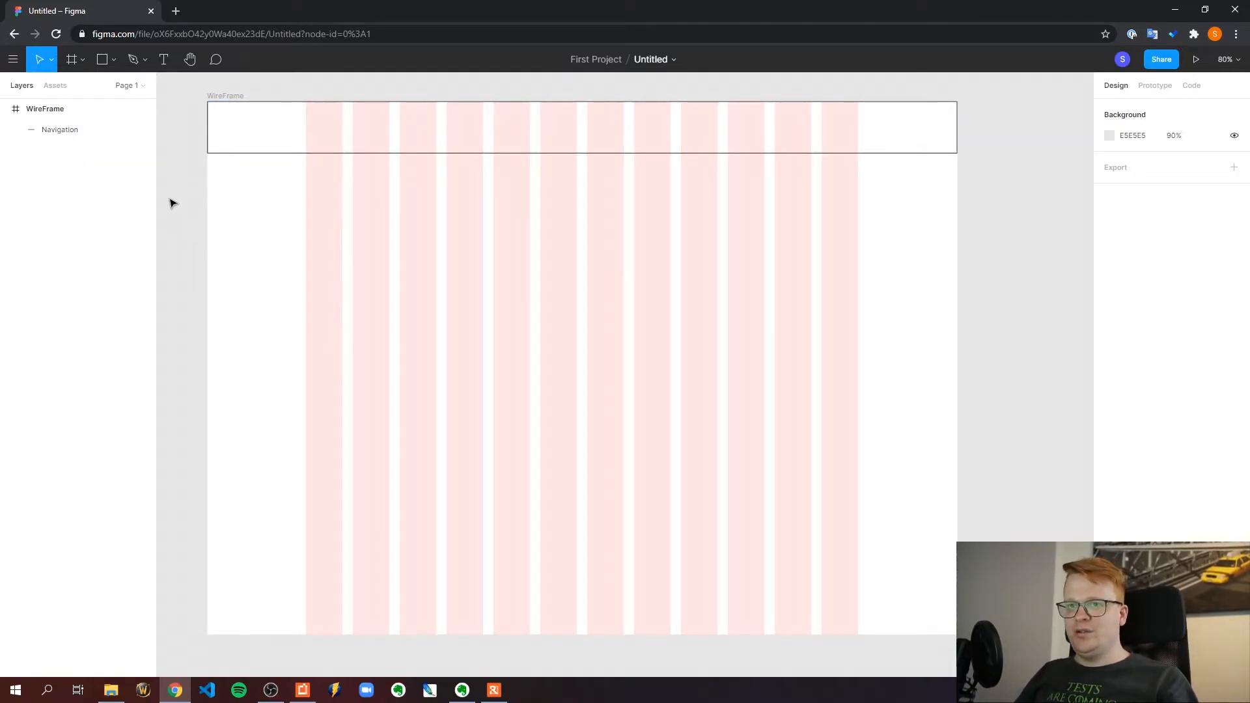
click(228, 152)
click(198, 166)
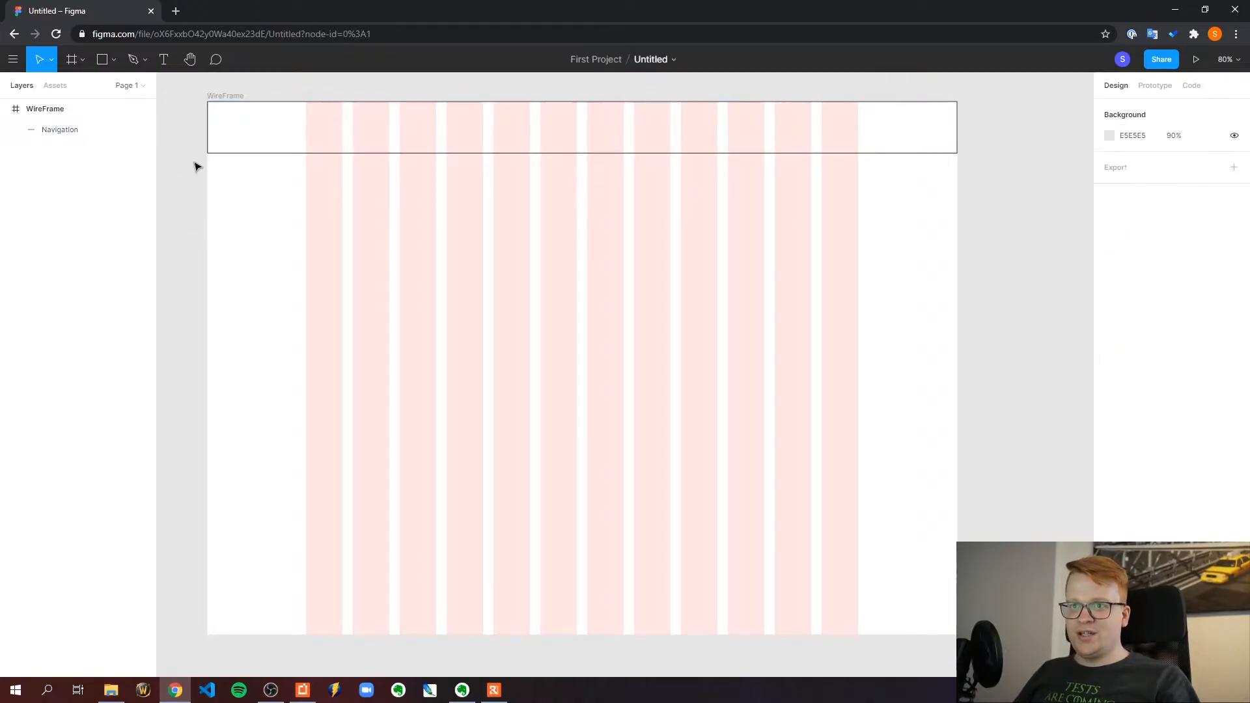
click(209, 150)
click(197, 141)
click(231, 154)
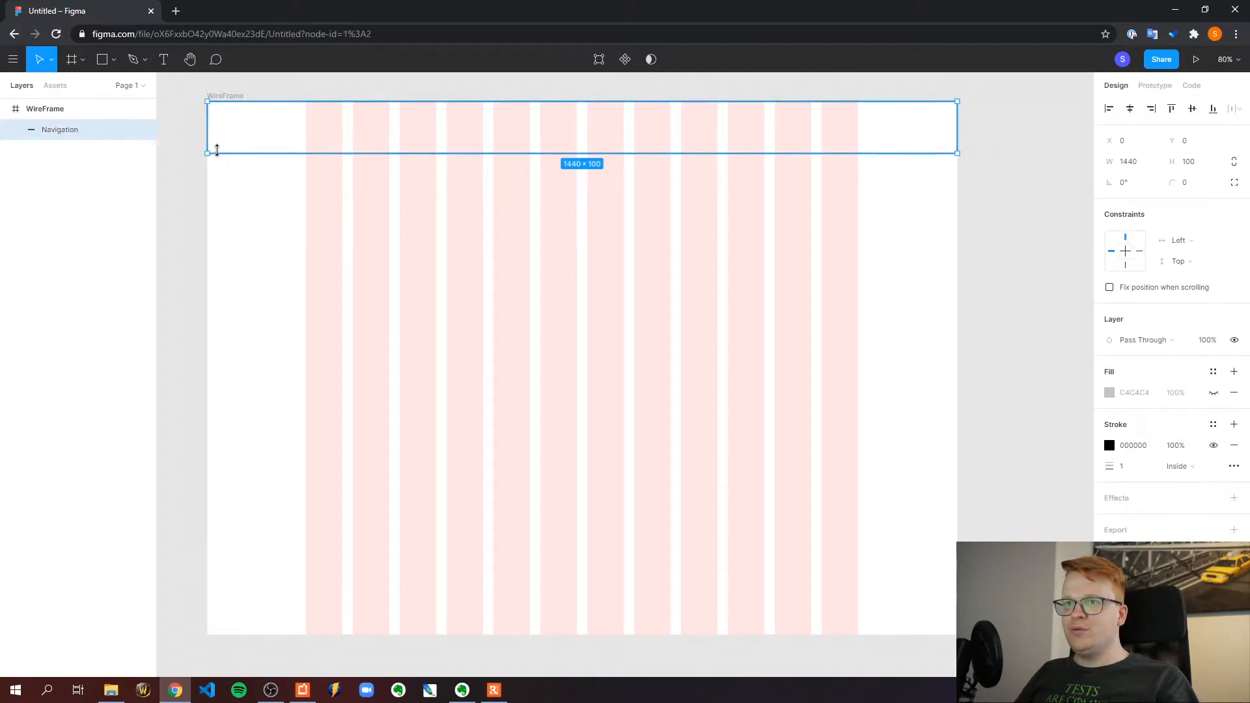
Draw an ellipse of about 83 × 79 in the navigation bar, starting at the first grid column's left edge
click(114, 60)
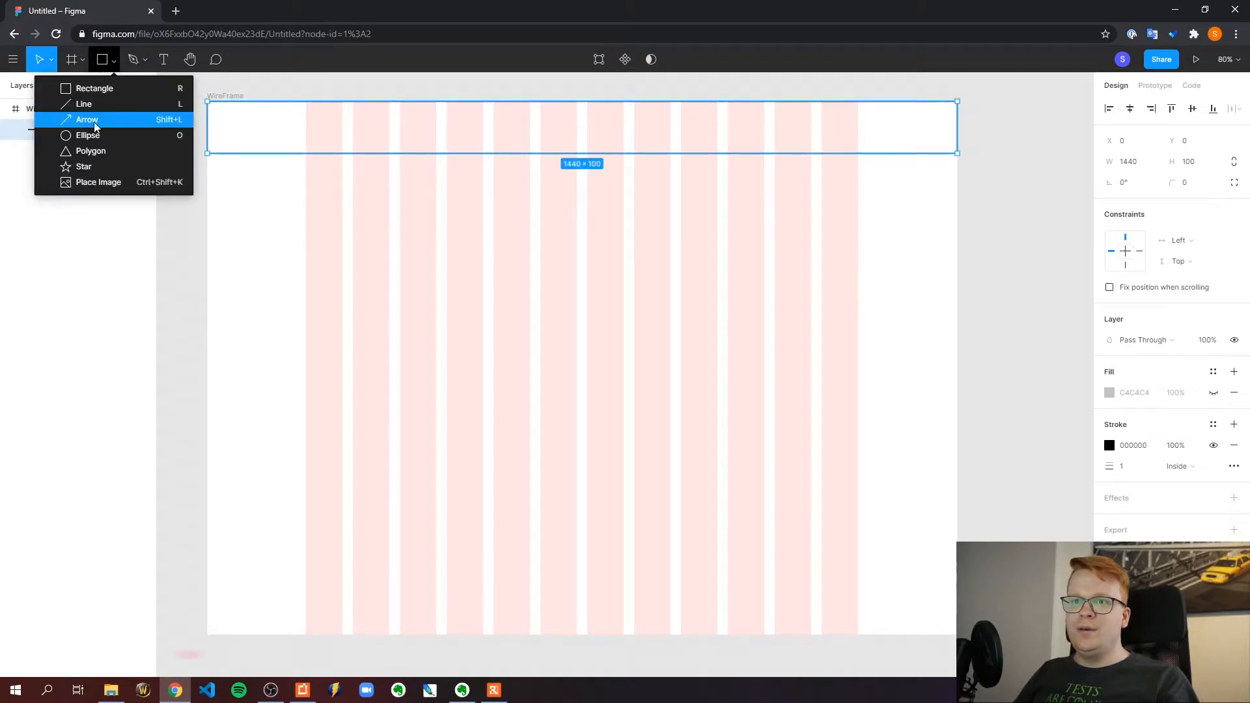
click(88, 135)
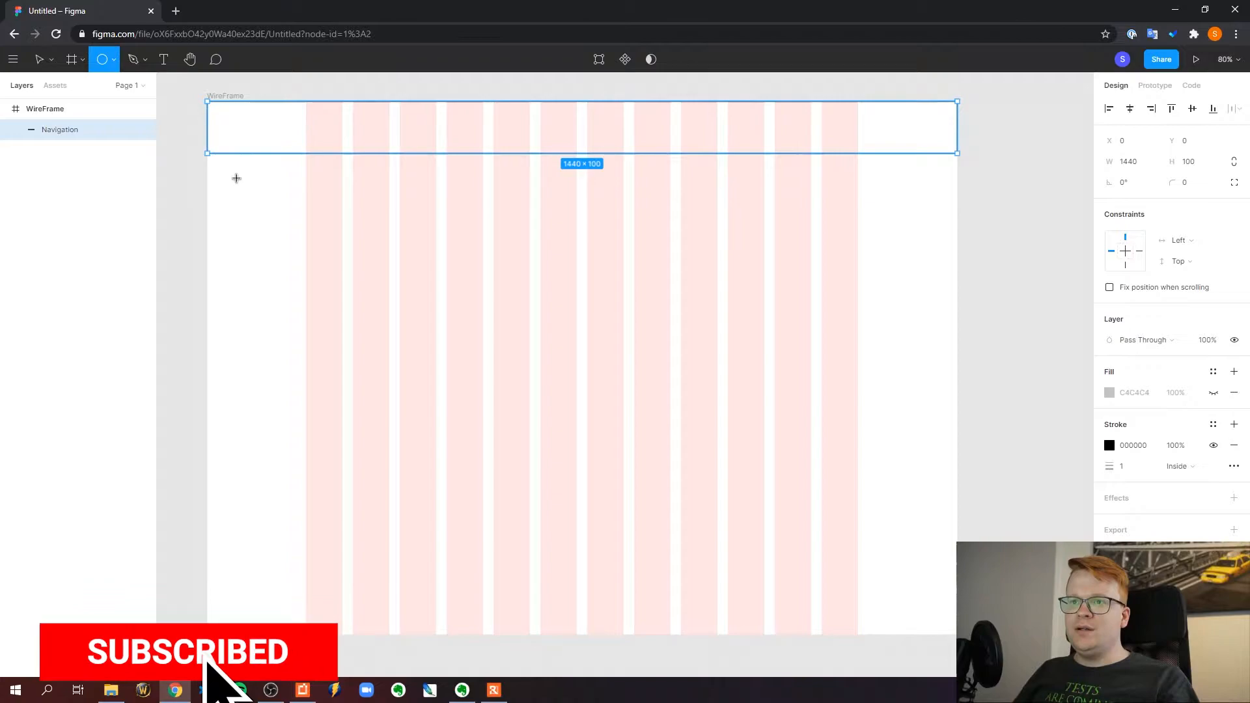
mouse_move(310, 108)
mouse_down()
mouse_move(351, 131)
mouse_move(354, 154)
mouse_move(351, 130)
mouse_move(339, 140)
mouse_up()
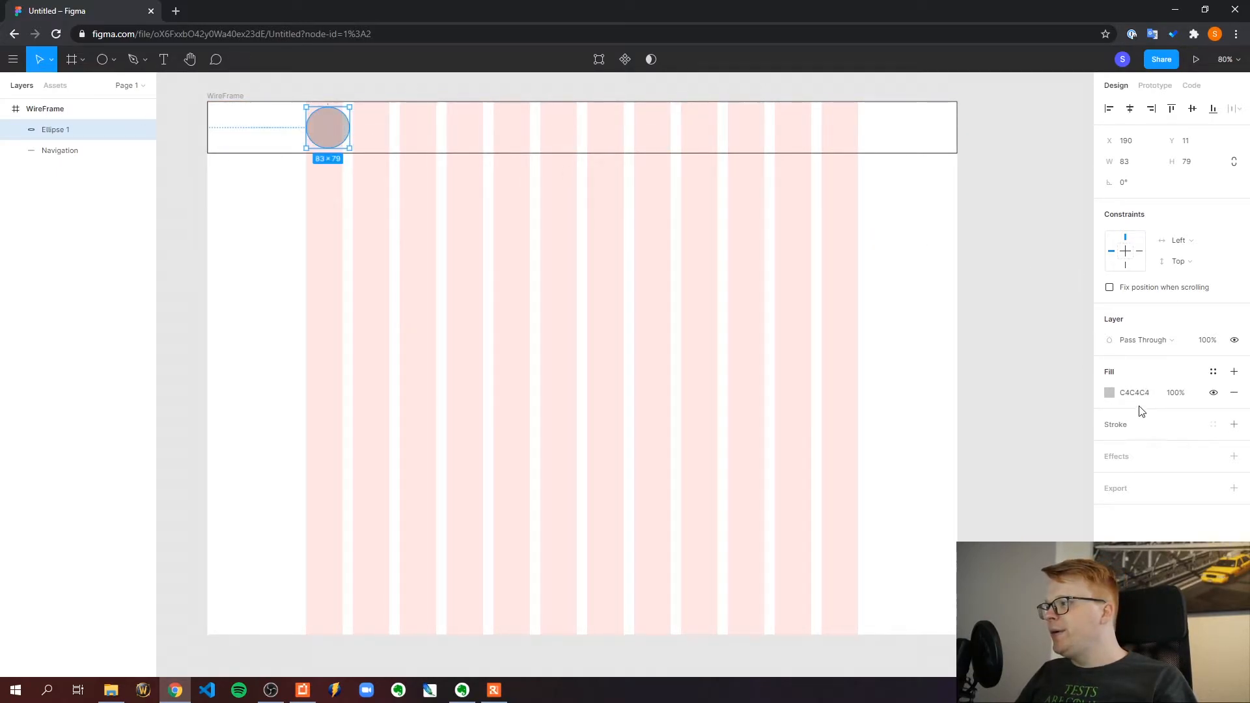
Set the ellipse's width and height to 65 and constrain its proportions
click(1133, 168)
double_click(1133, 168)
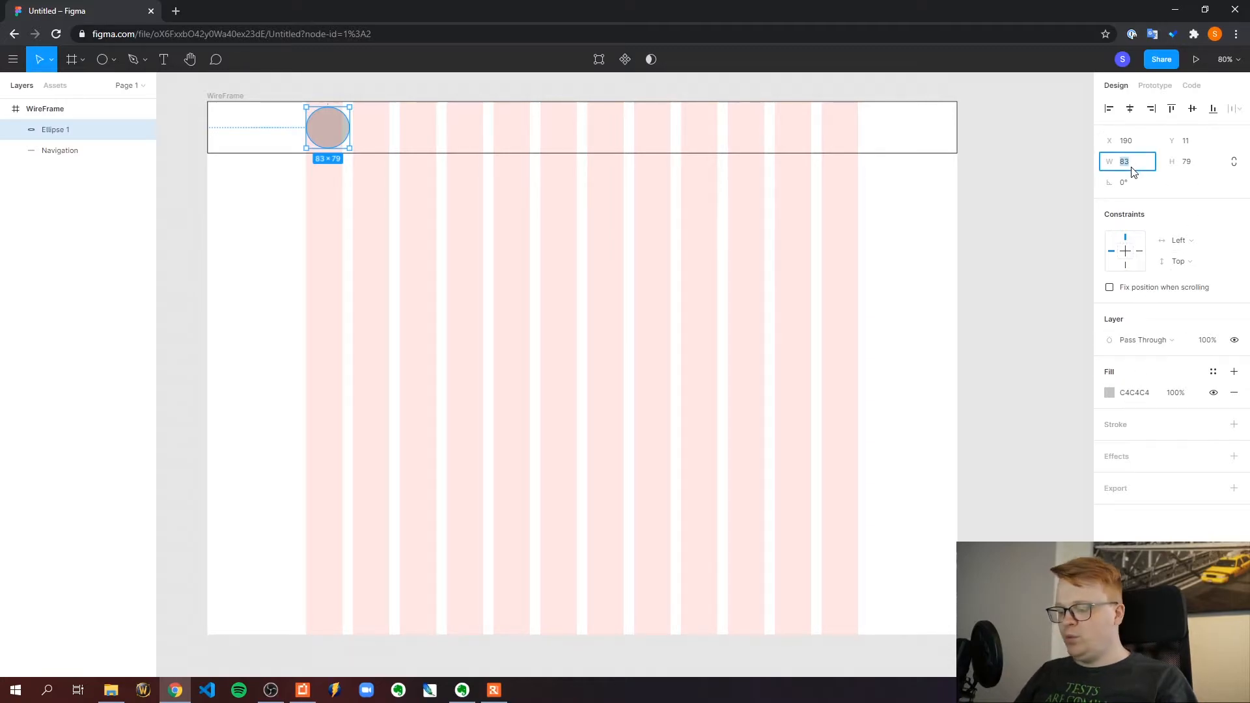
text(65)
key(Return)
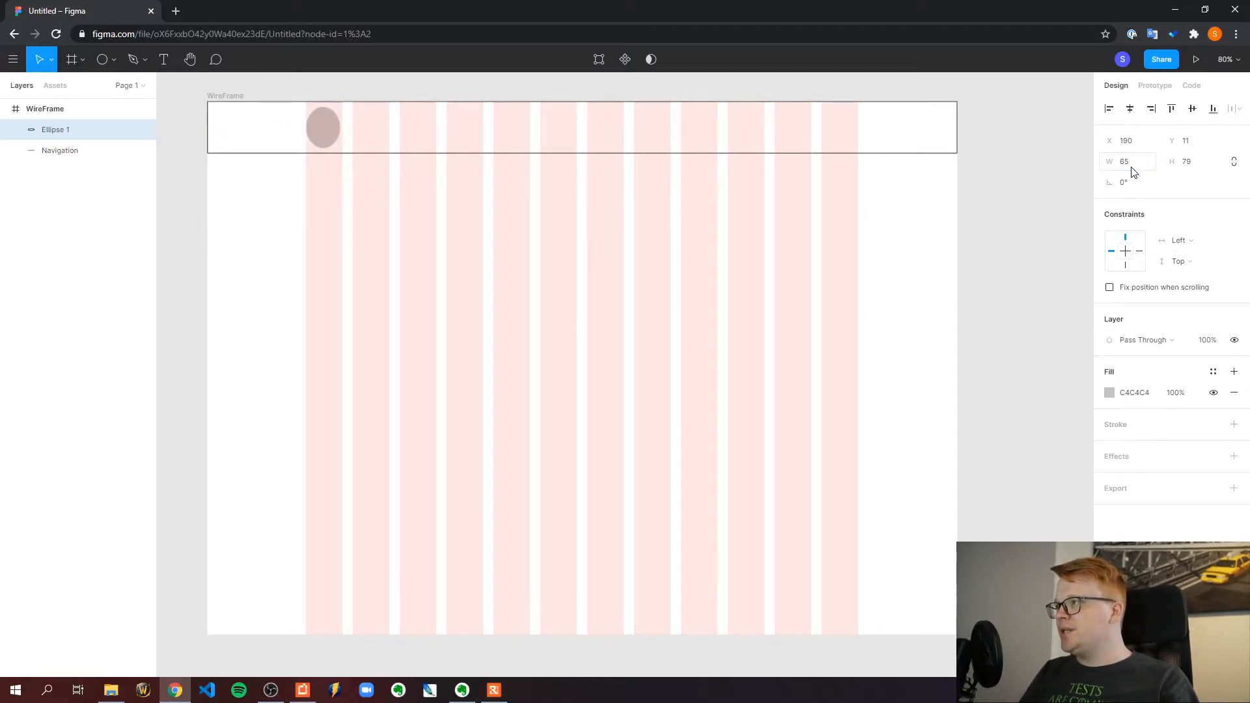
click(1191, 166)
text(65)
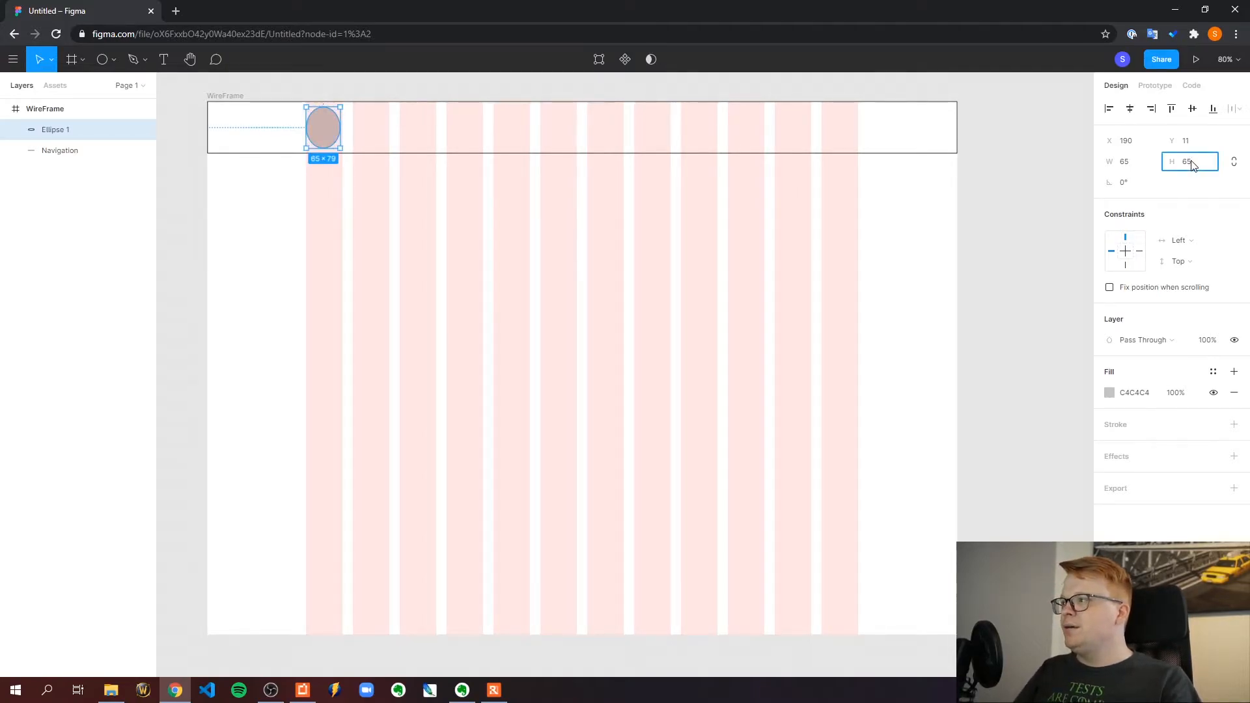
click(1233, 161)
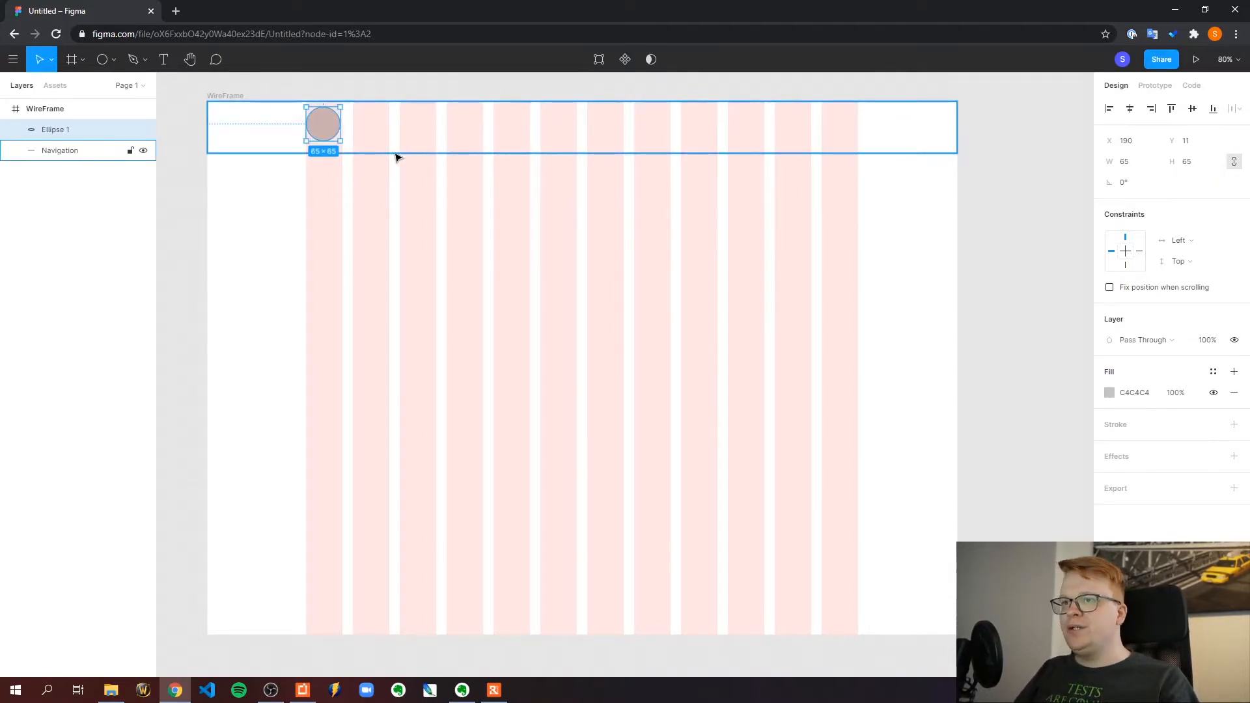
Center the circle vertically in the navigation bar, keeping it aligned to the first grid column
mouse_move(324, 123)
mouse_down()
mouse_move(341, 128)
mouse_move(327, 135)
mouse_up()
click(186, 159)
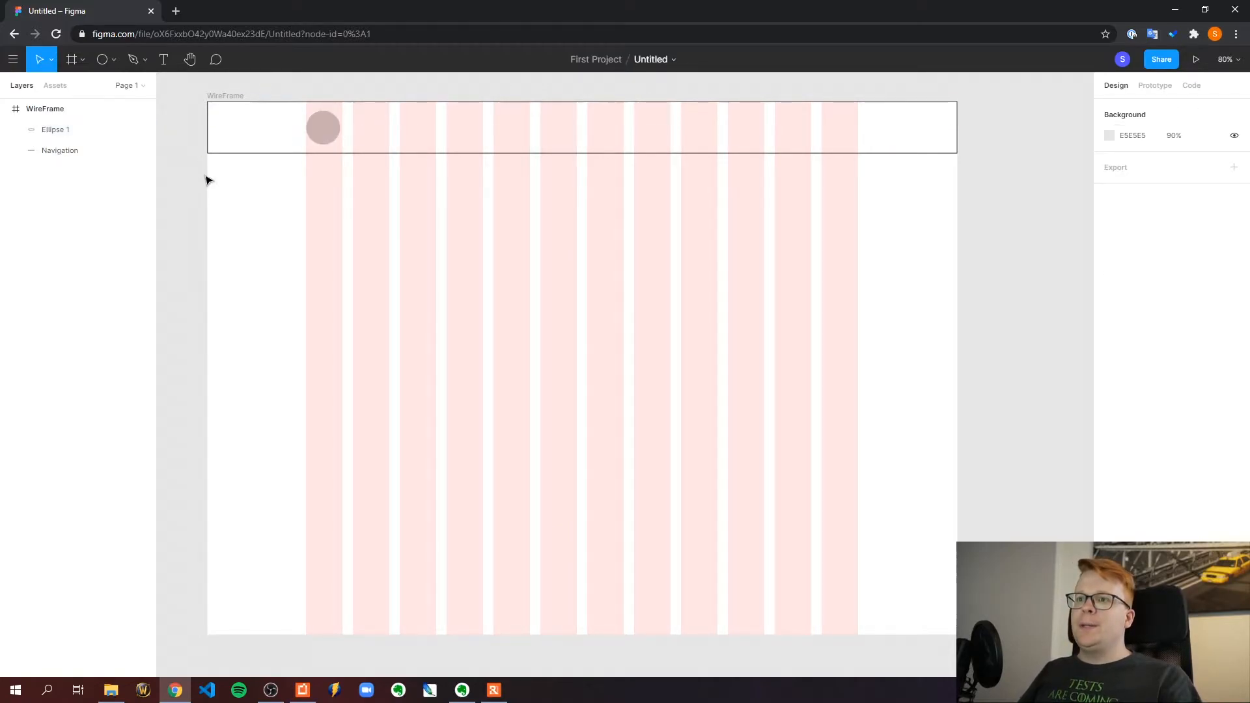
Try a circle size of 85 × 85 and center it vertically in the navigation bar at Y 8
click(326, 154)
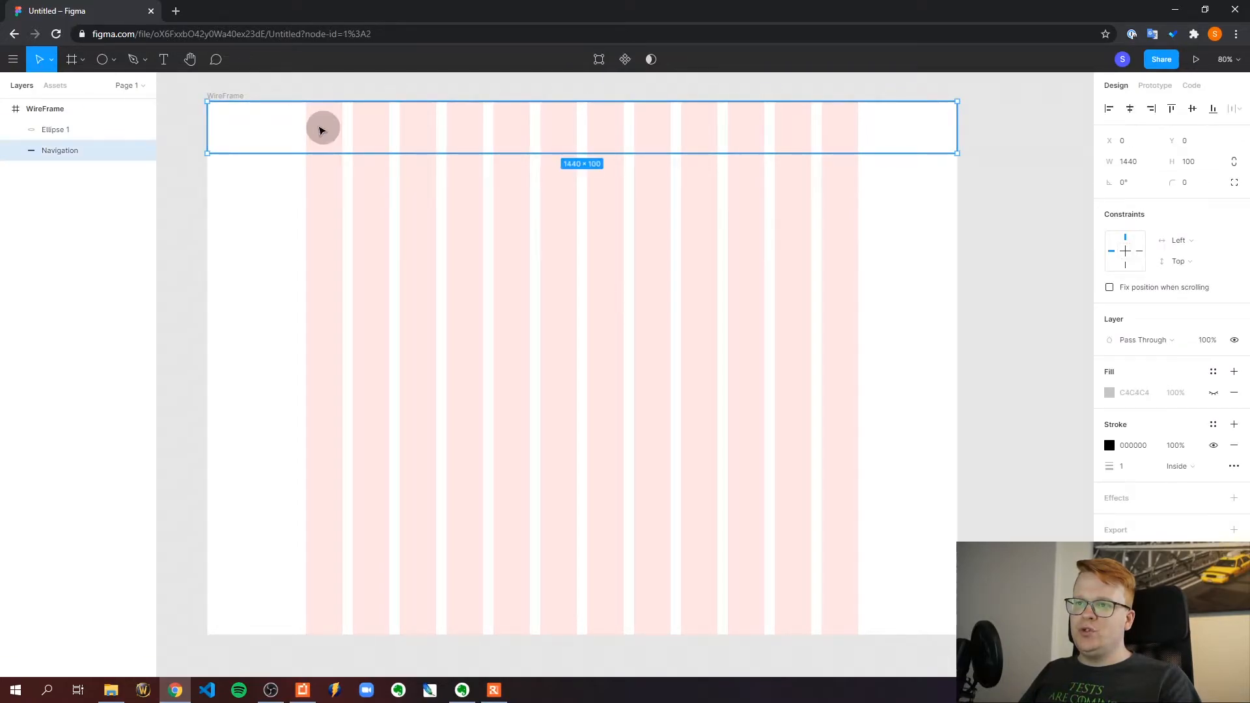
click(321, 128)
click(1126, 162)
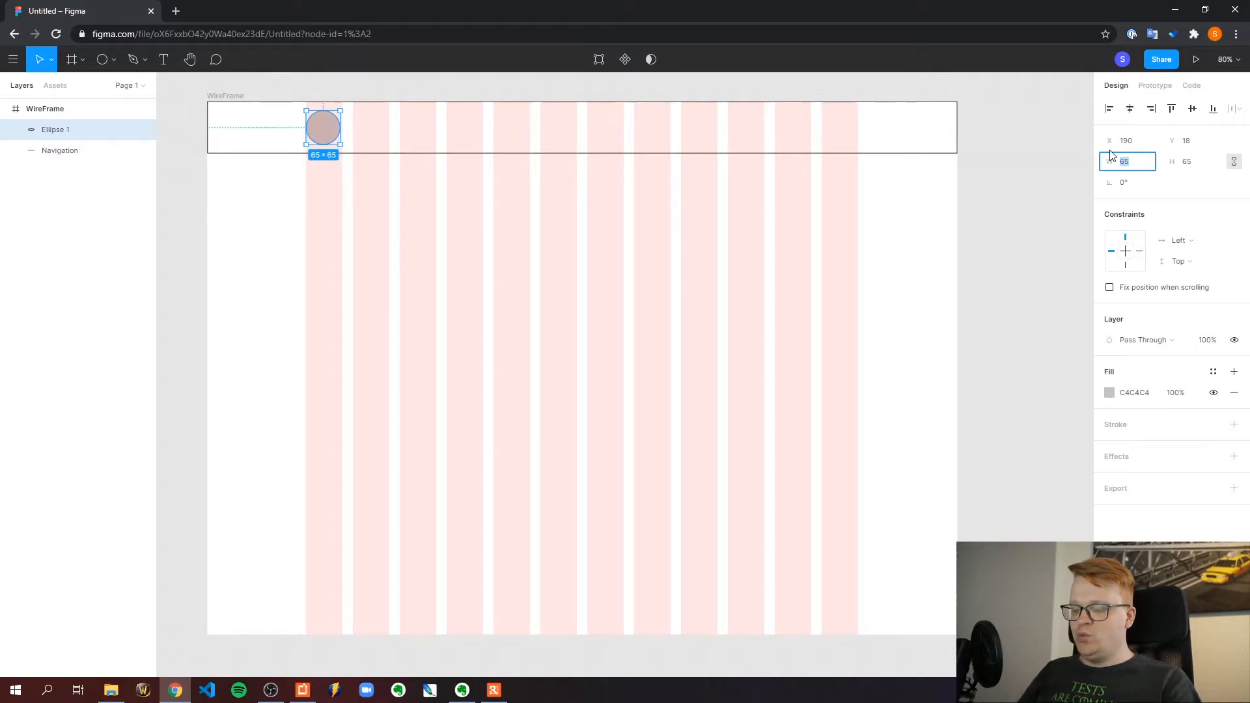
text(85)
key(Return)
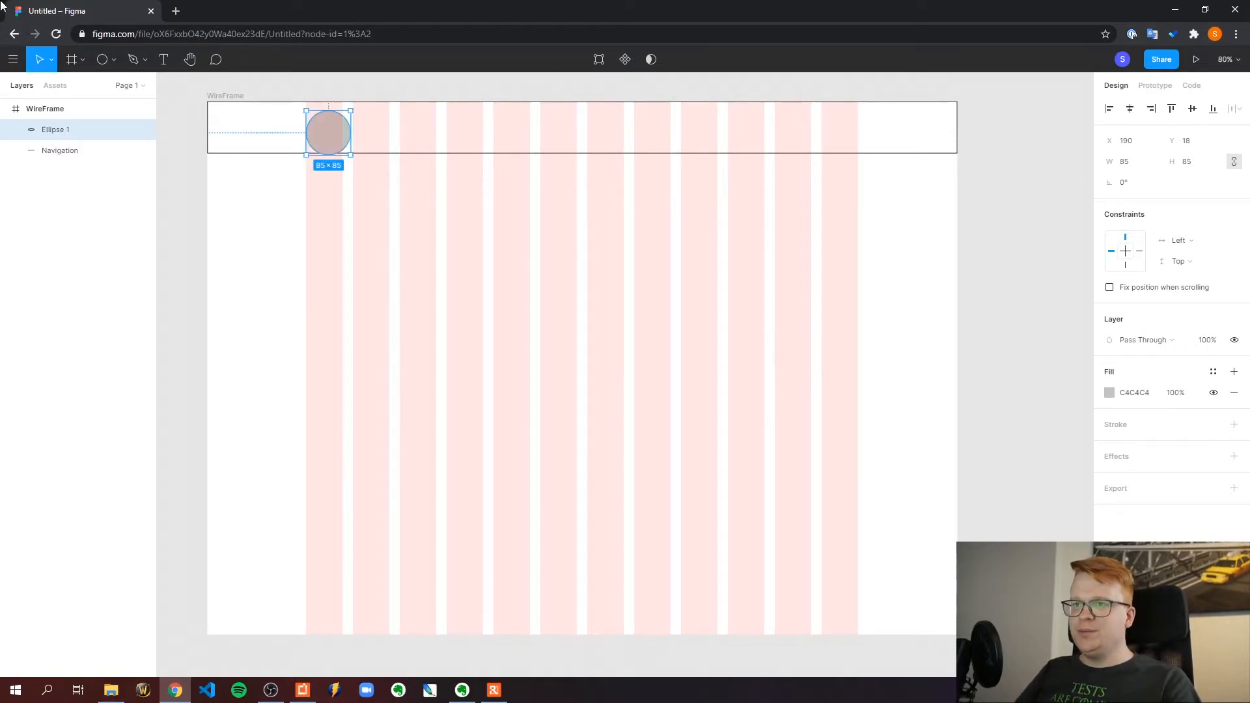
drag(345, 145, 334, 138)
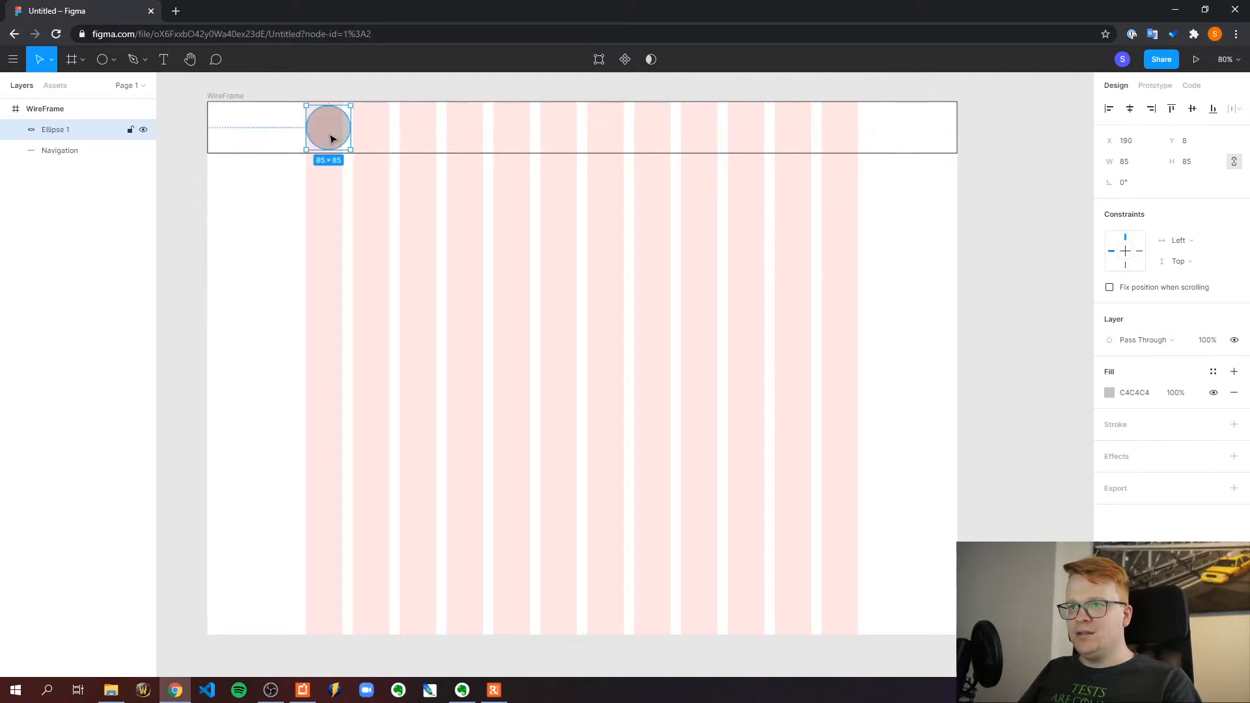
click(328, 80)
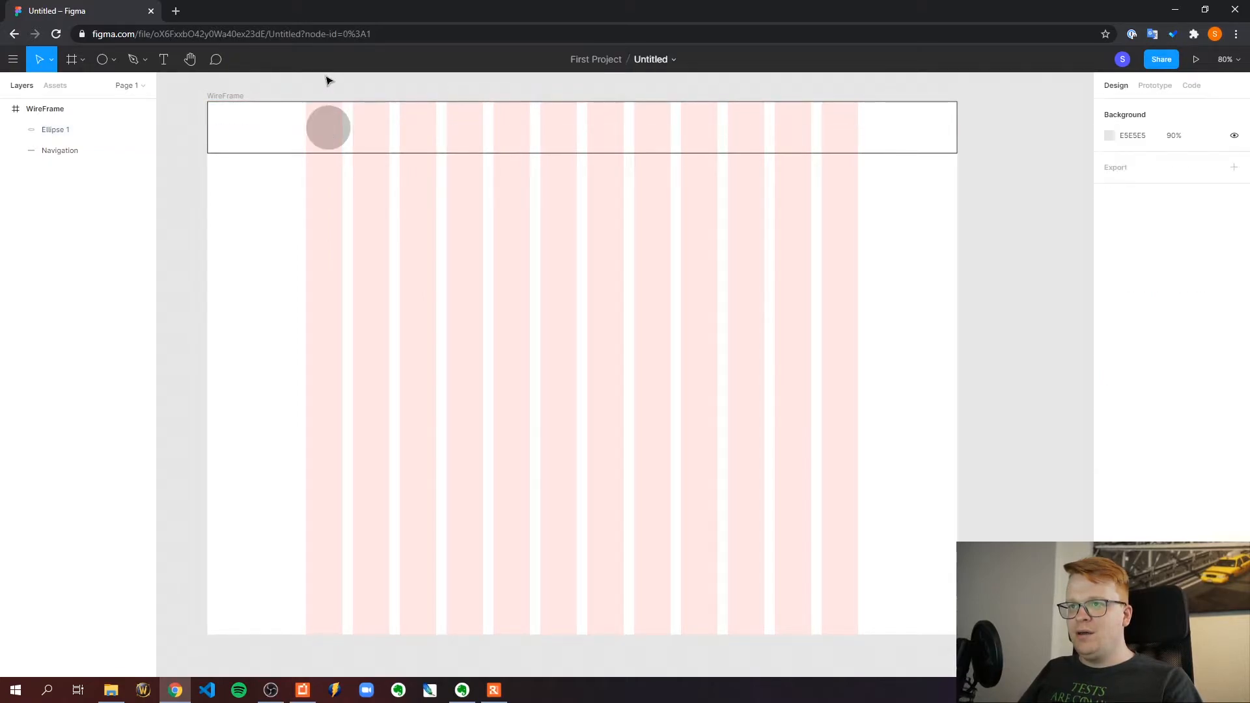
Set the circle's width to 65 with its proportions constrained
click(332, 135)
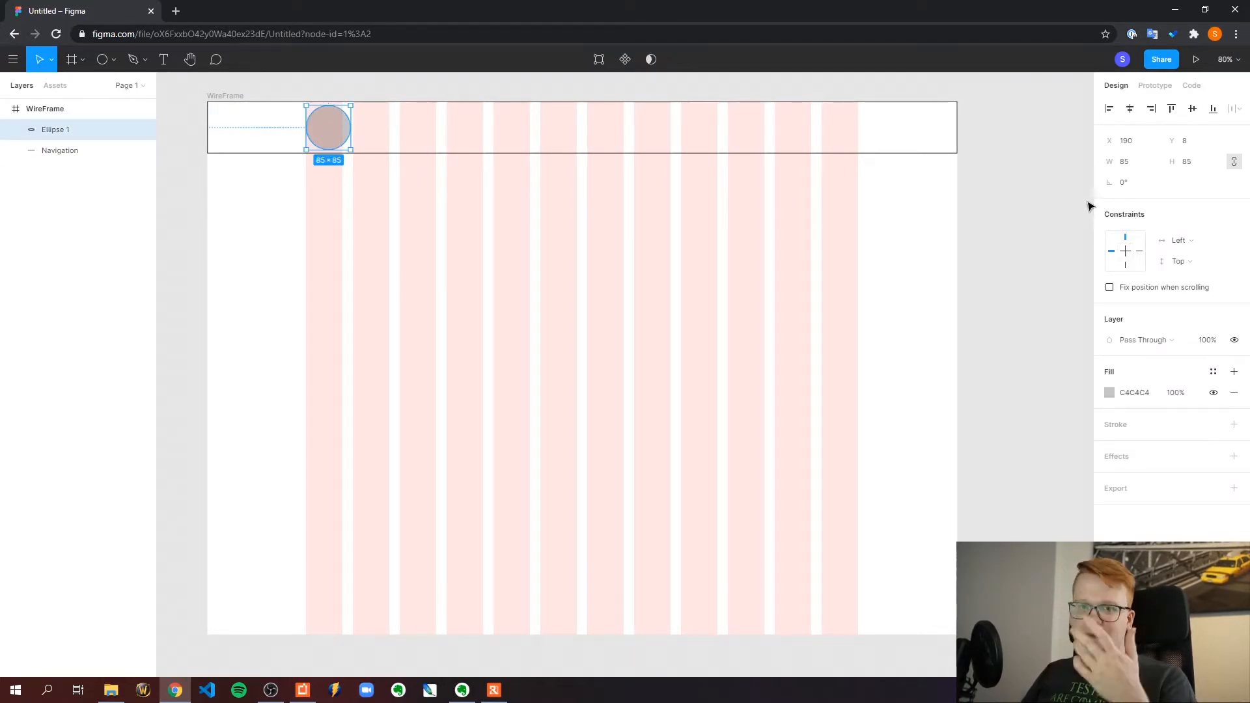
click(1124, 161)
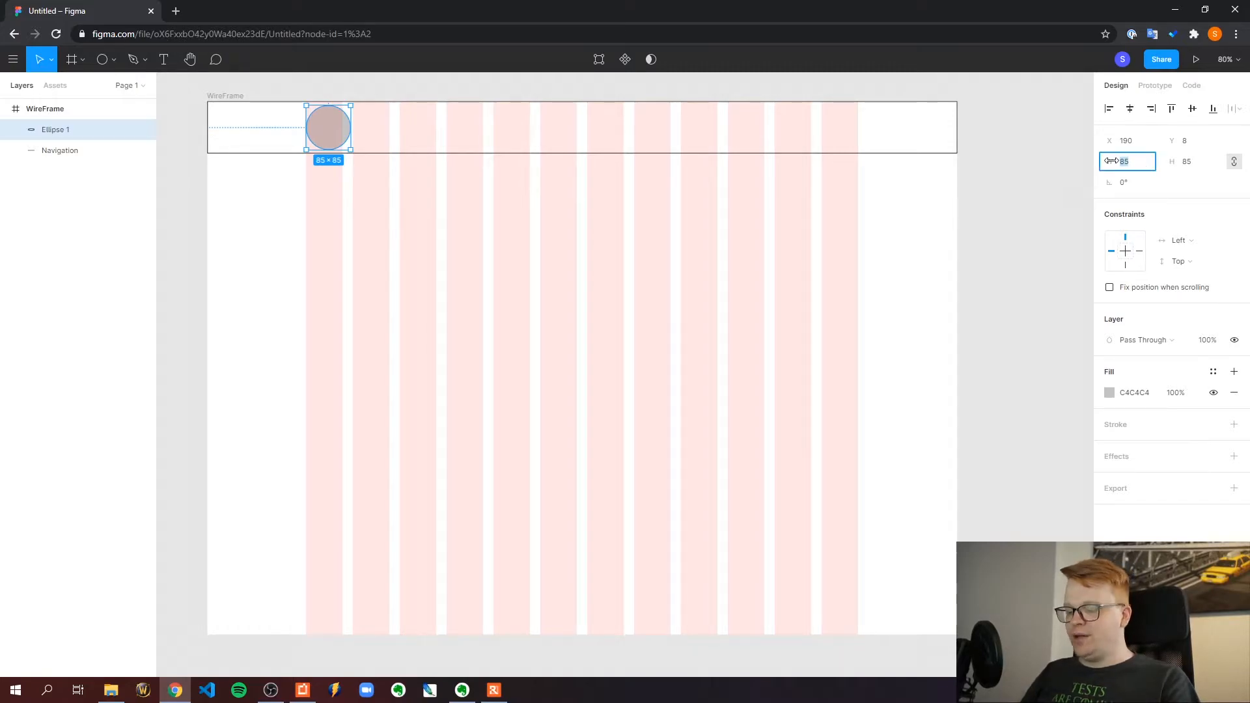
text(65)
key(Return)
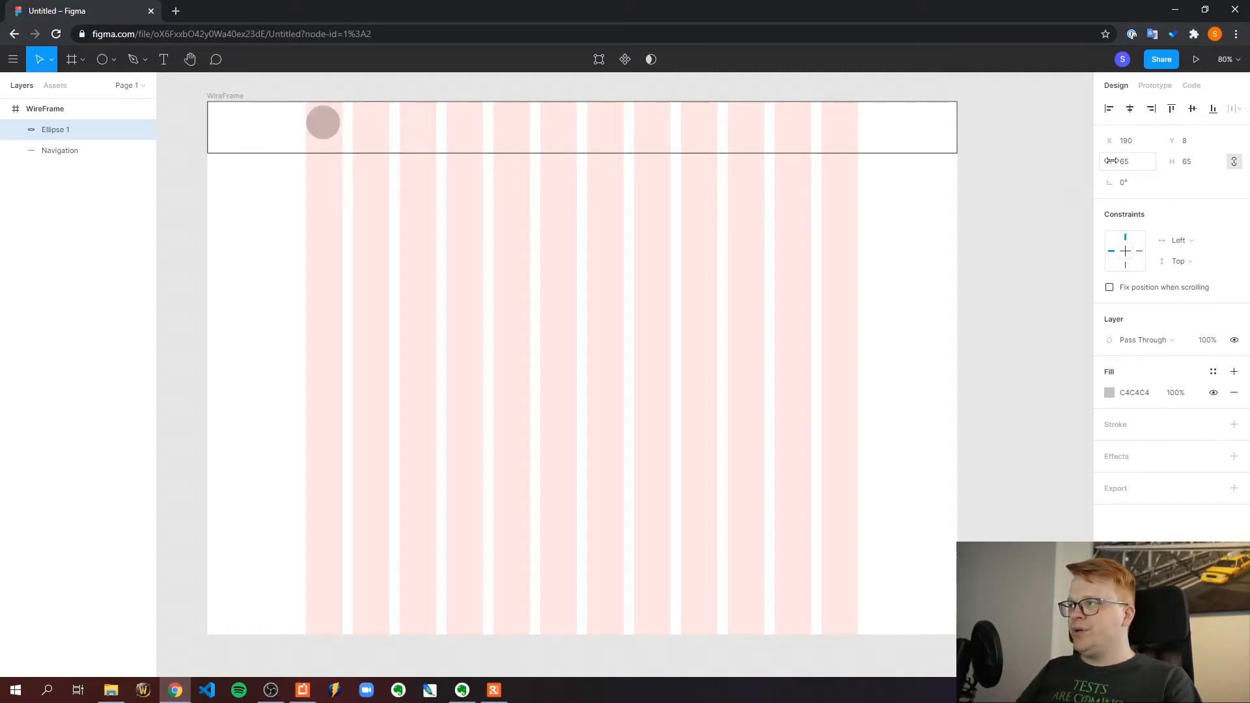
Move the circle to Y 18 so it is vertically centered in the navigation bar and aligned with the first grid column
click(330, 85)
drag(323, 123, 328, 130)
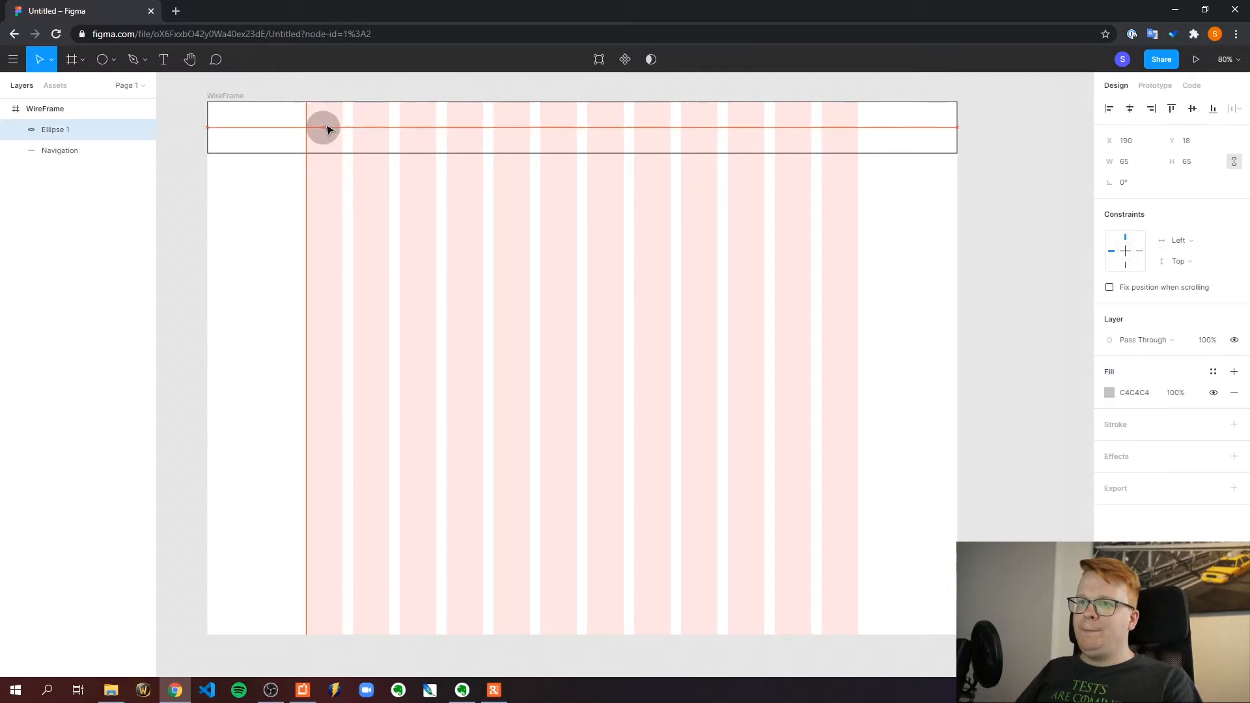
click(358, 94)
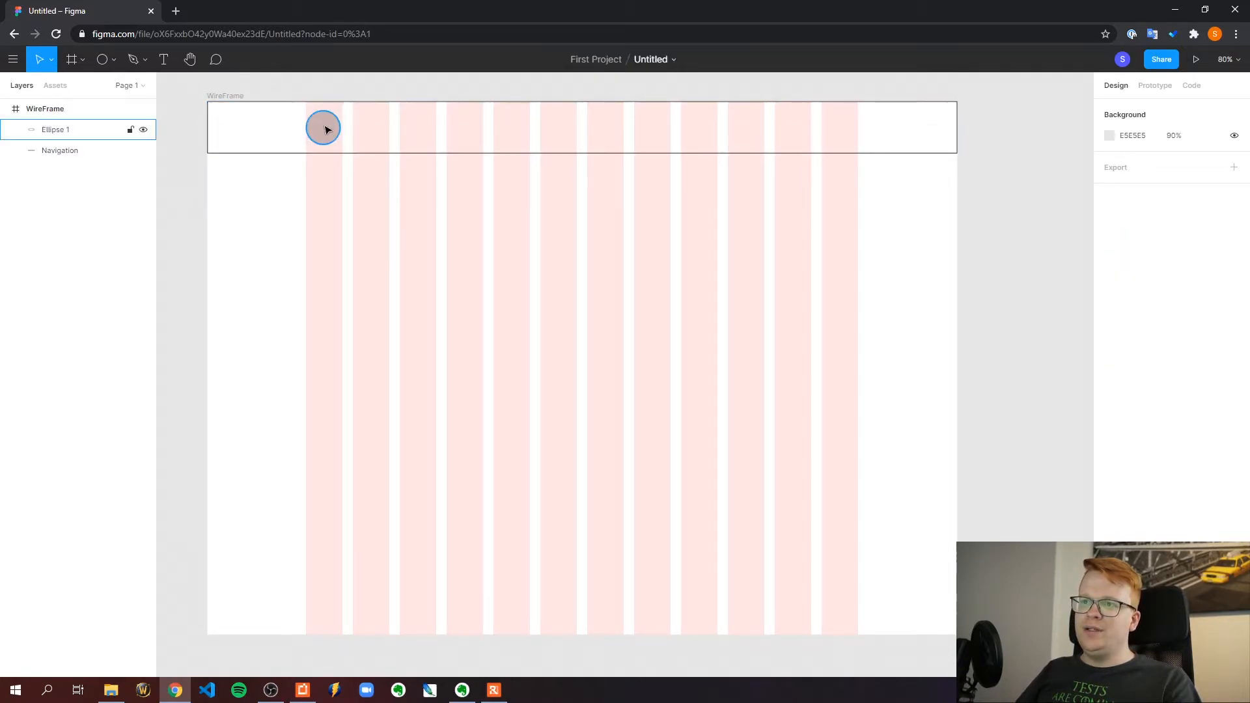
Try a text label reading "Title" beside the circle in the navigation bar and delete it again
click(163, 62)
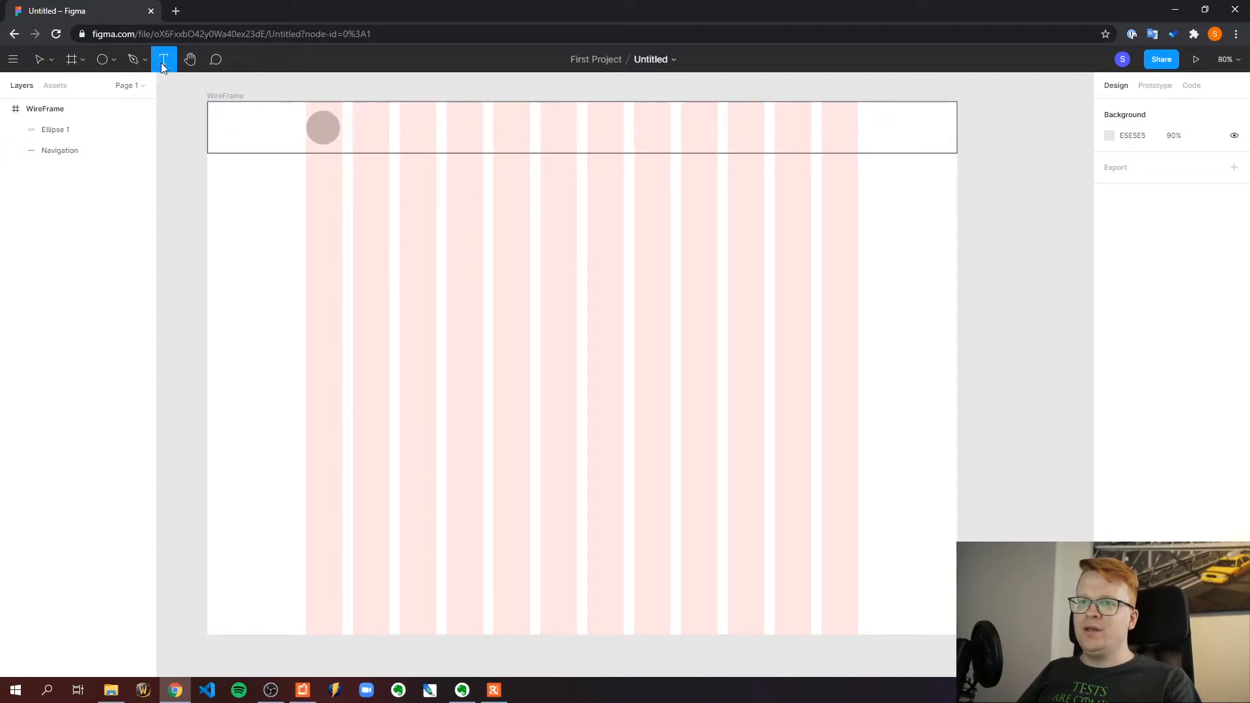
click(354, 129)
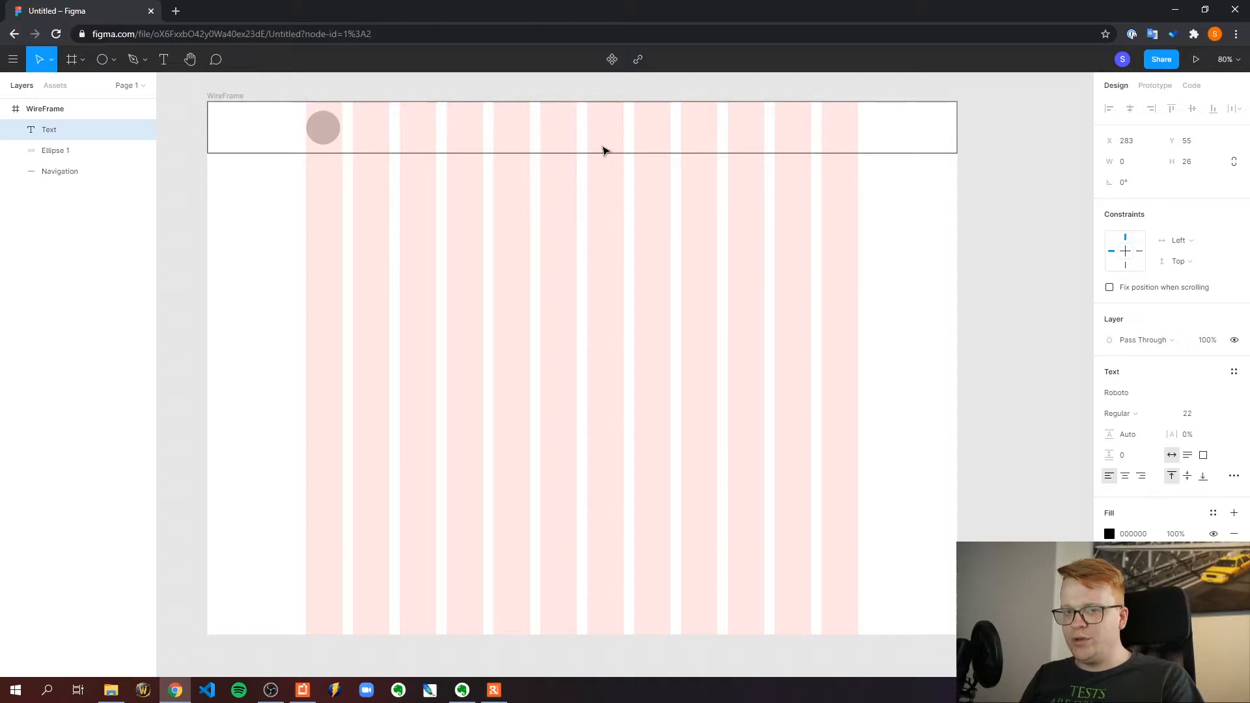
text(Title)
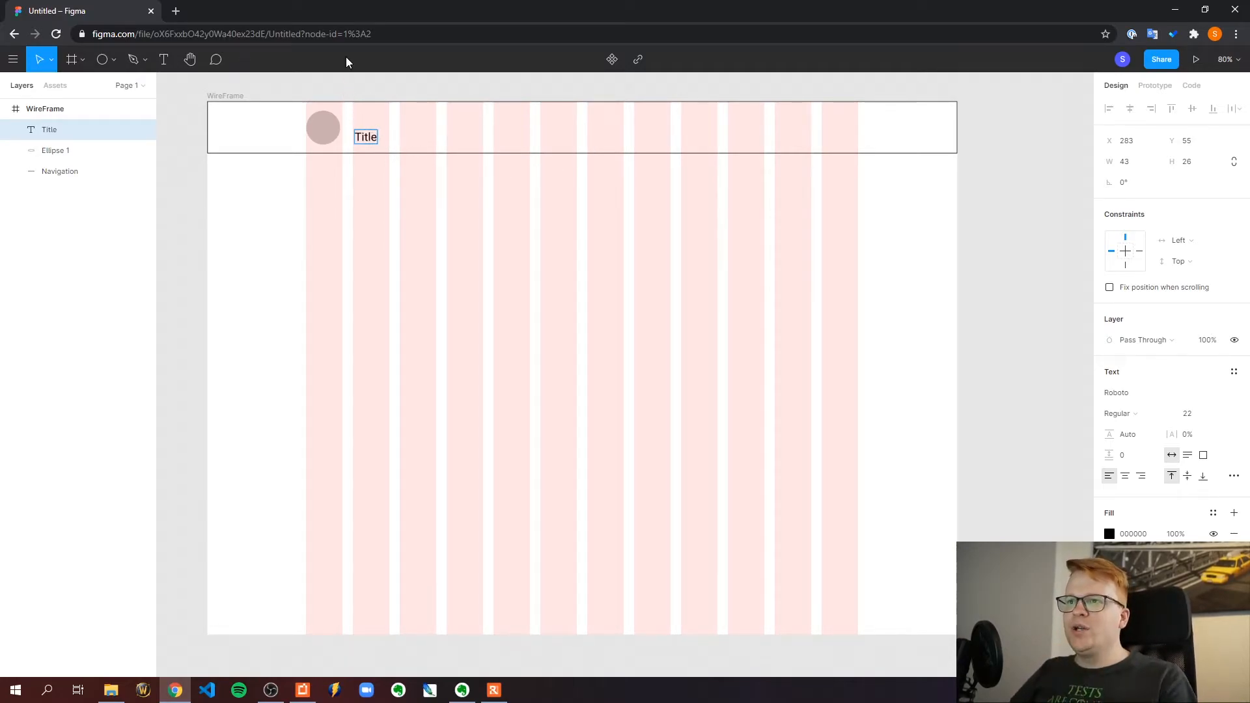
key(Escape)
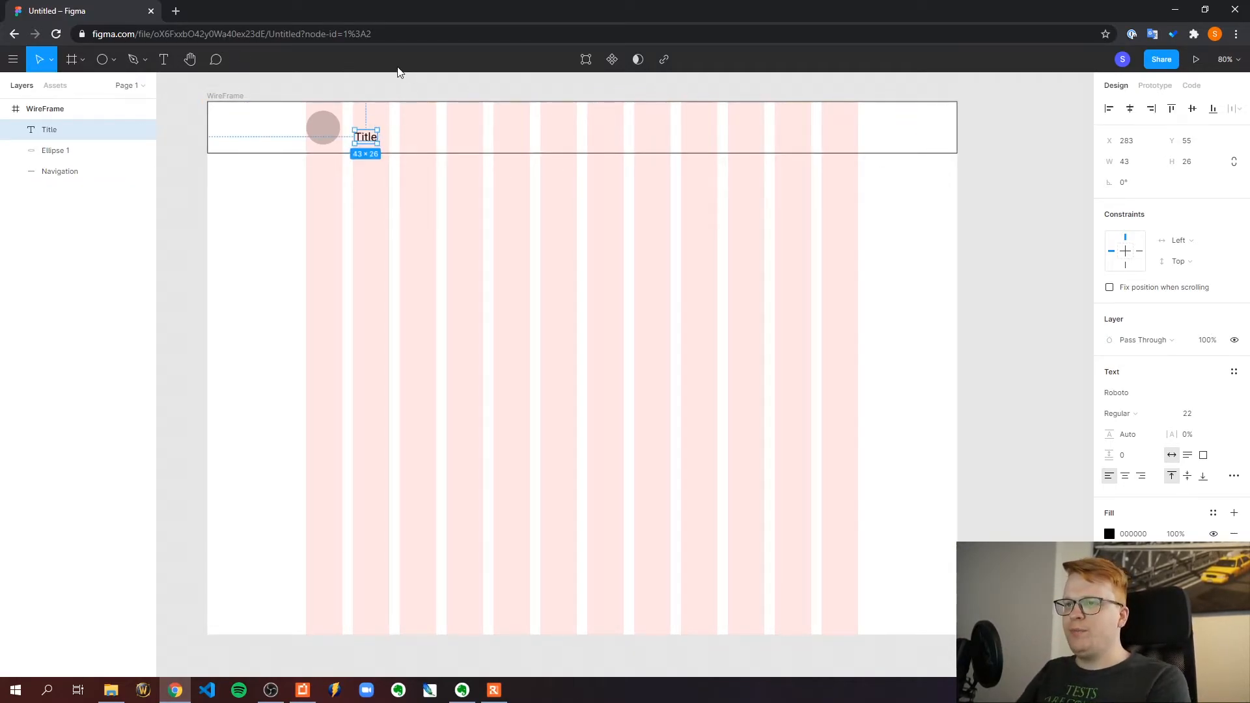
key(Delete)
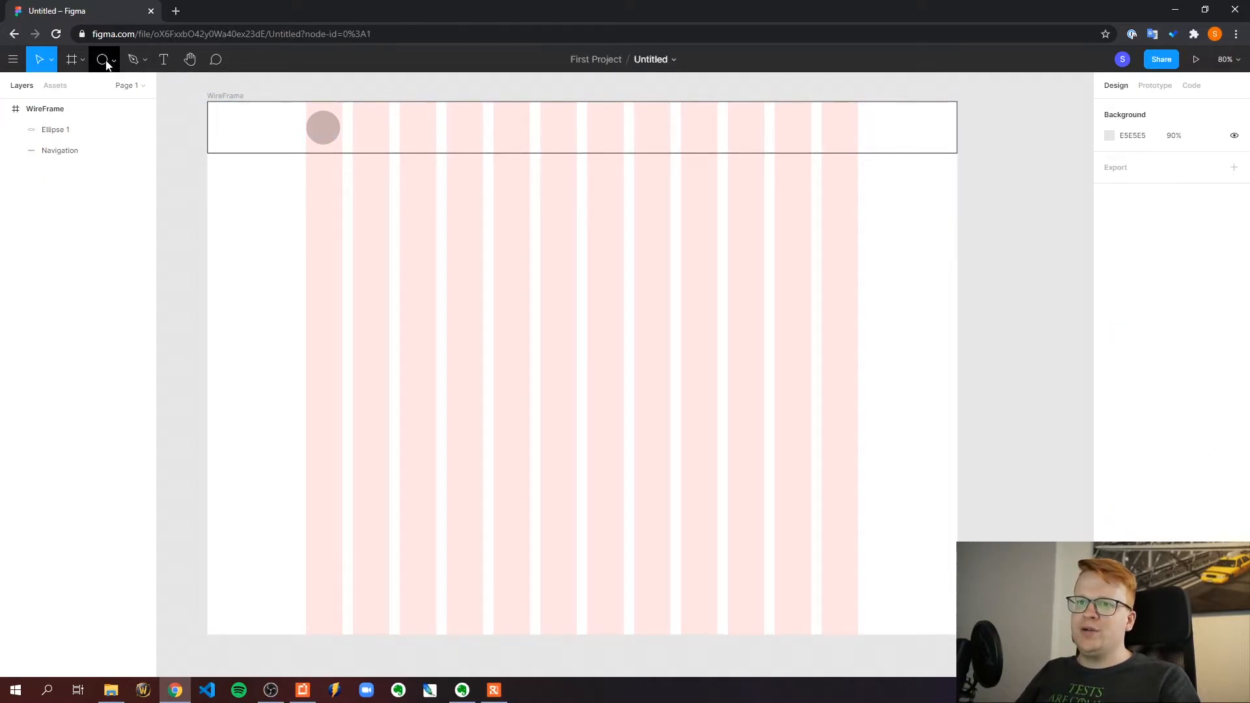
Draw a 160 × 30 rectangle across the second and third grid columns and center it vertically in the navigation bar at Y 35
click(108, 65)
click(95, 85)
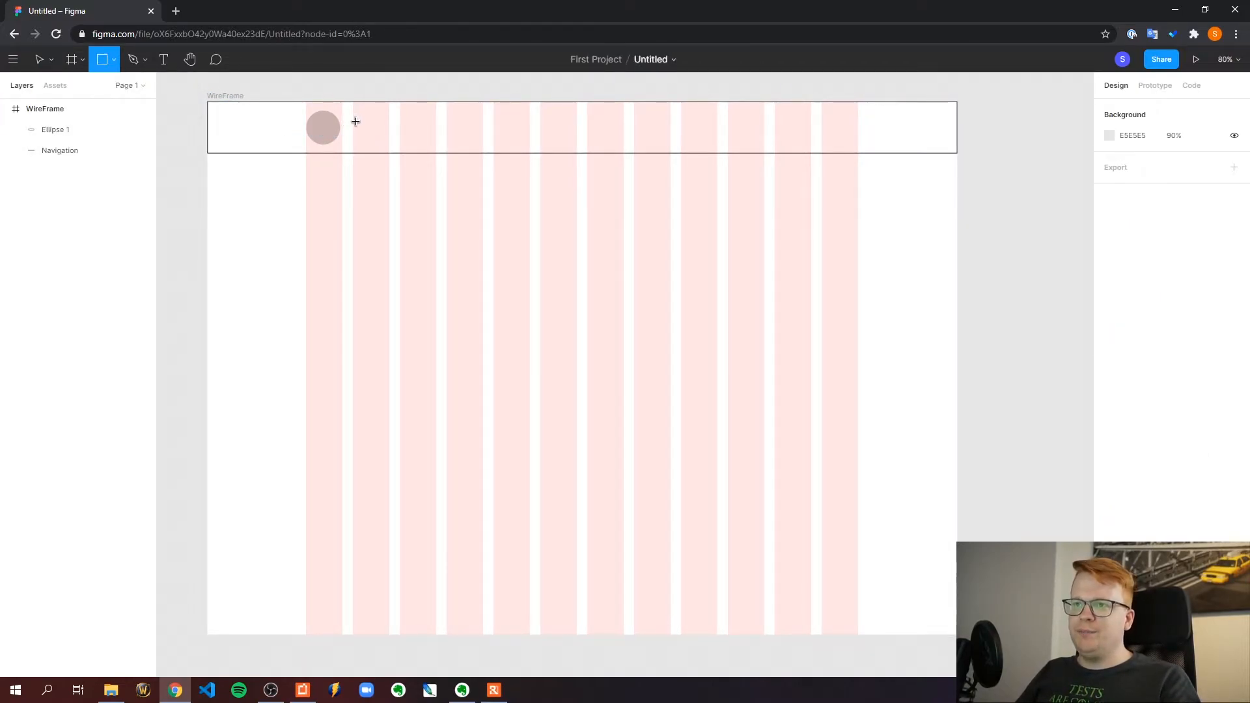
drag(353, 122, 435, 137)
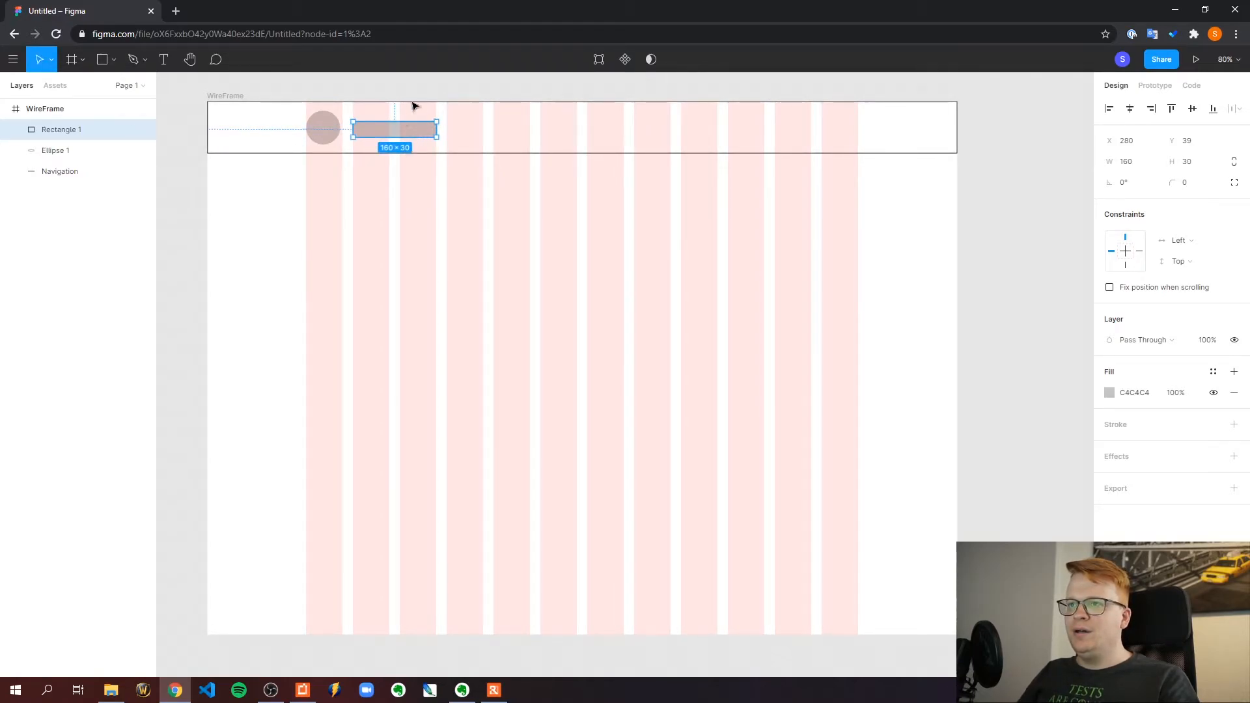
click(420, 113)
drag(418, 131, 417, 131)
click(414, 85)
click(423, 131)
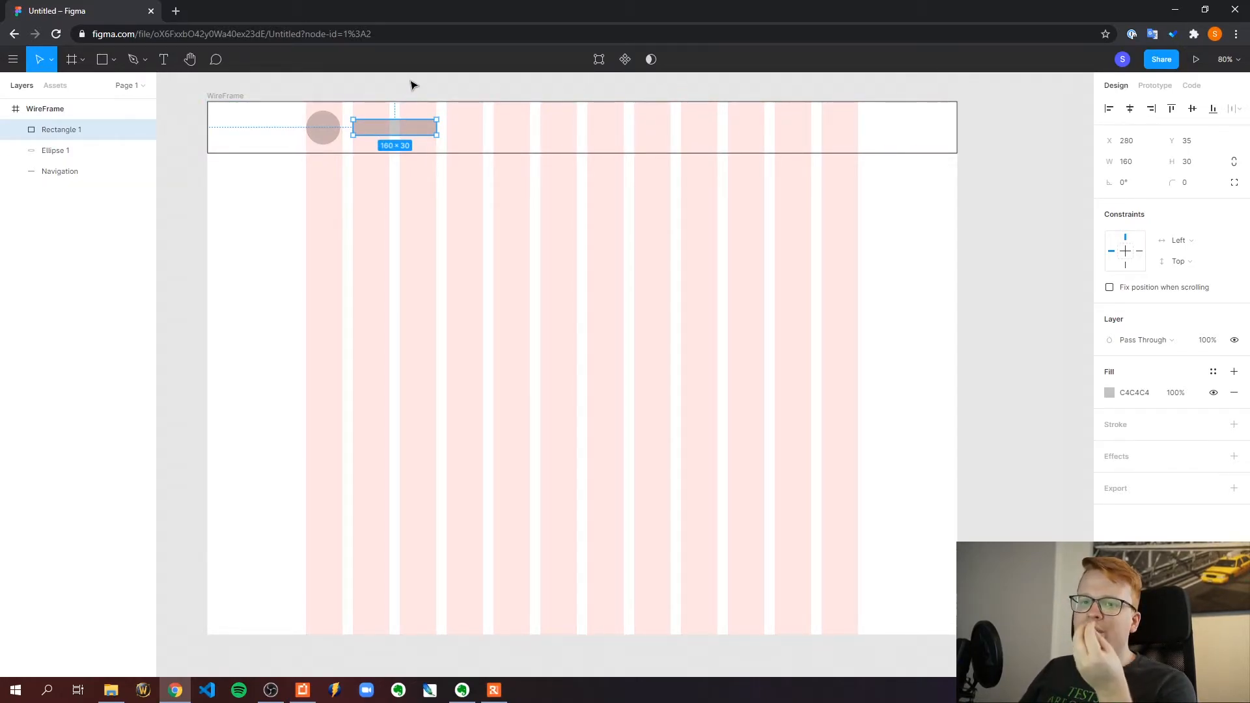
click(410, 111)
click(395, 132)
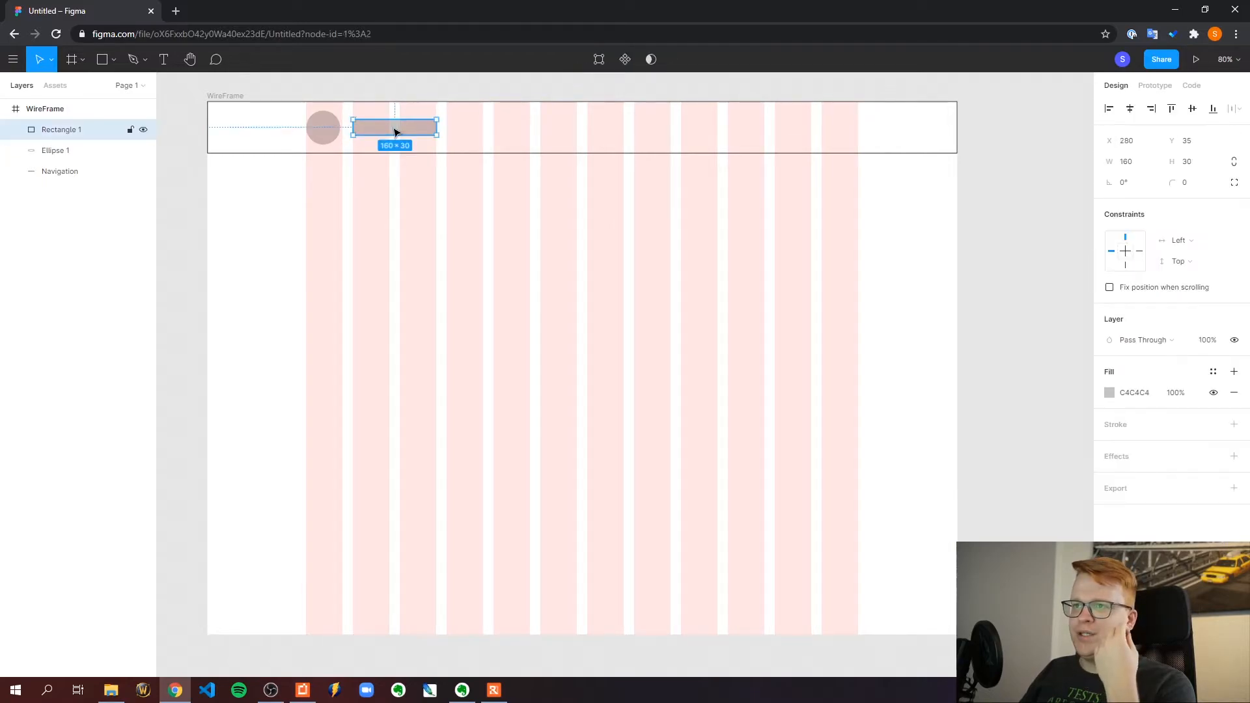
click(1110, 393)
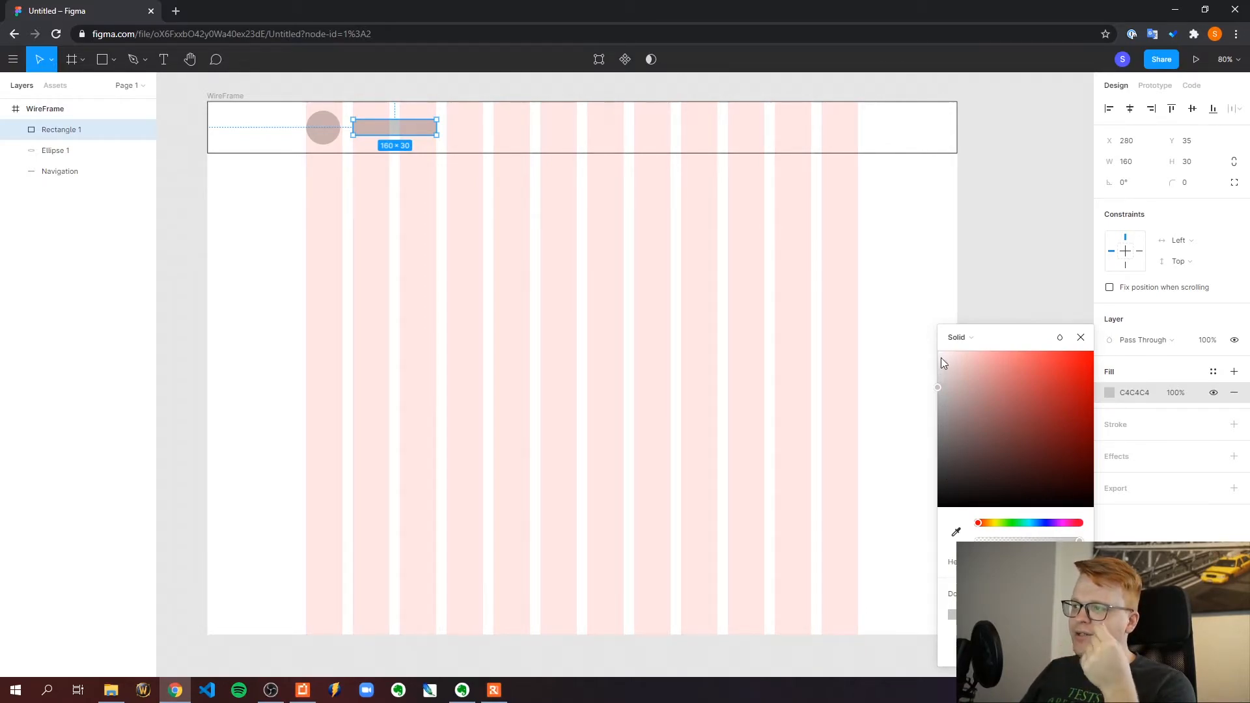
click(498, 88)
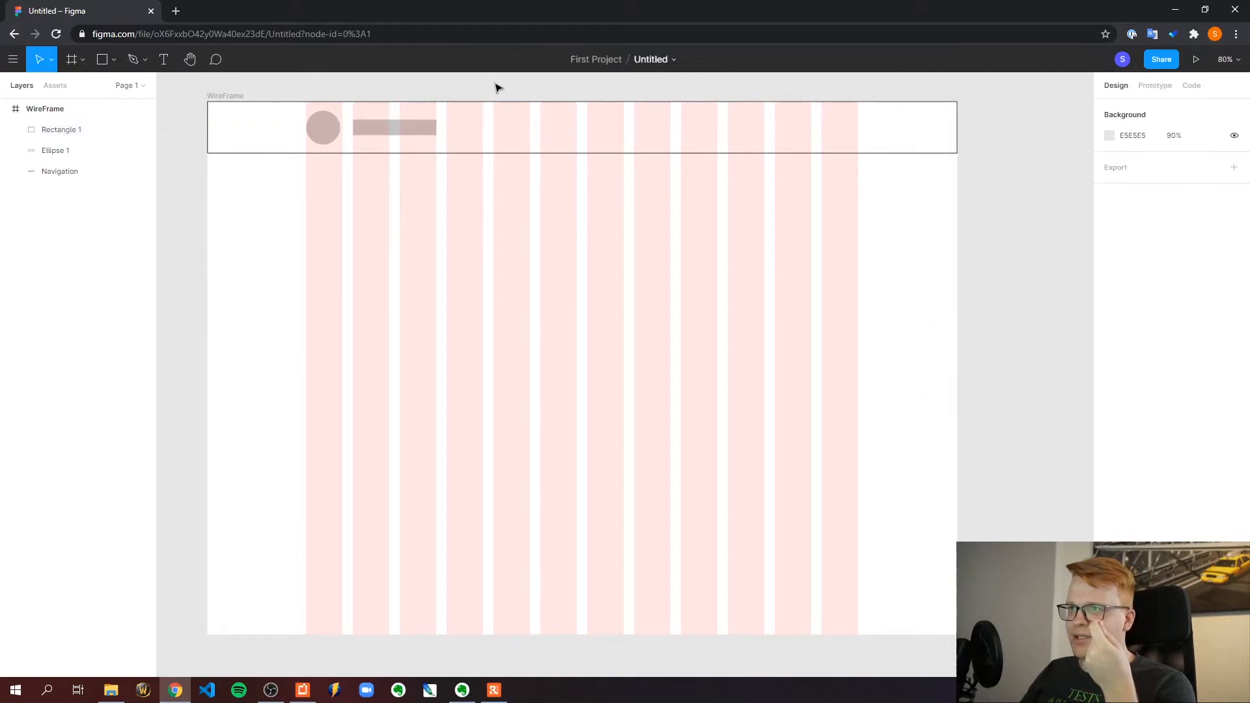
drag(399, 124, 389, 132)
click(390, 88)
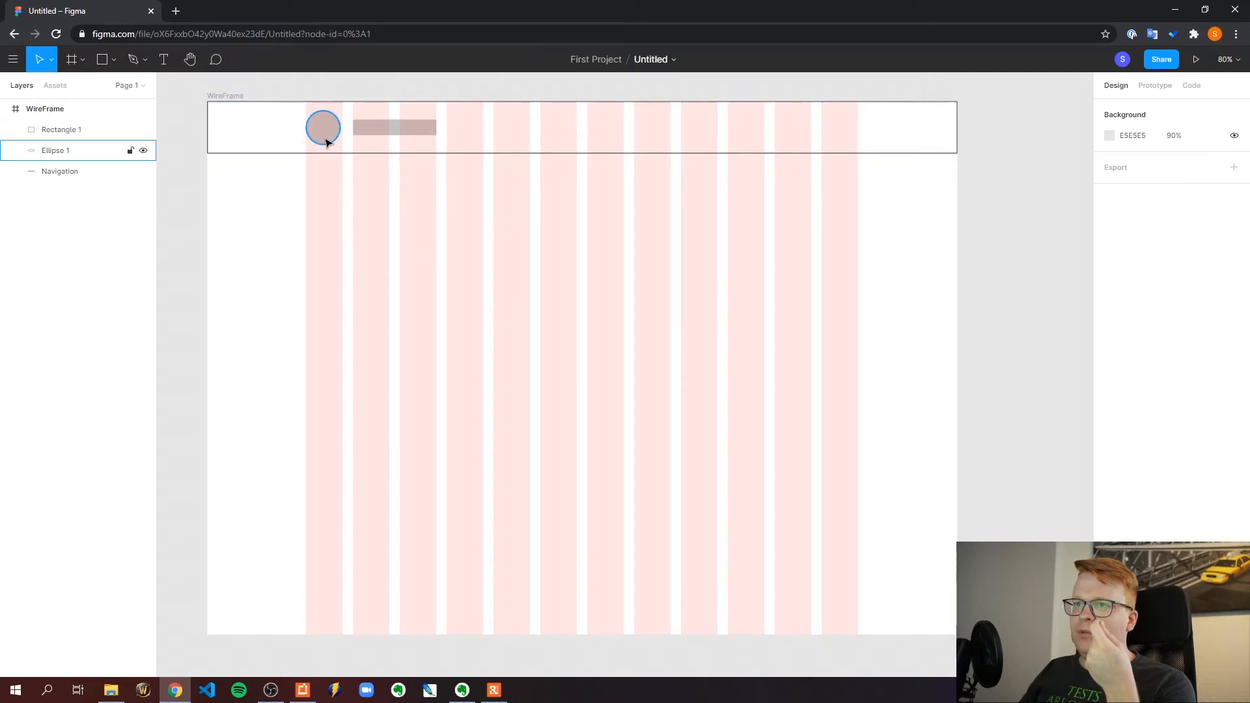
click(363, 132)
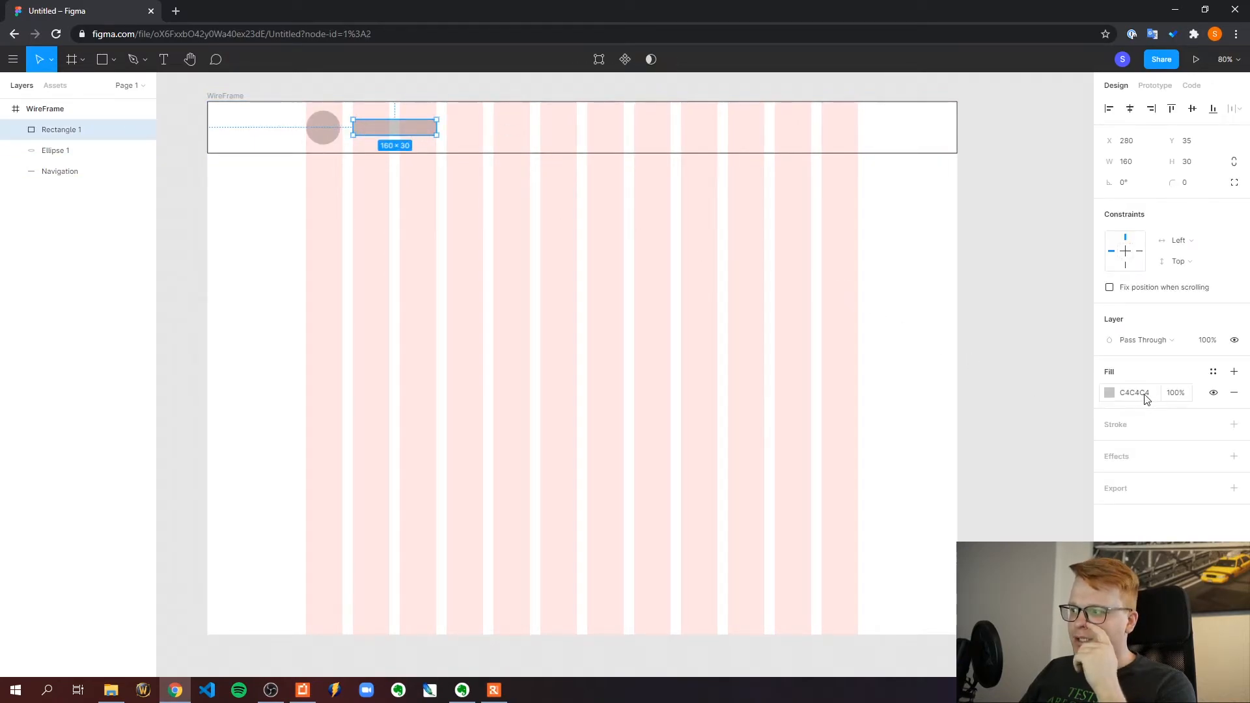
click(558, 85)
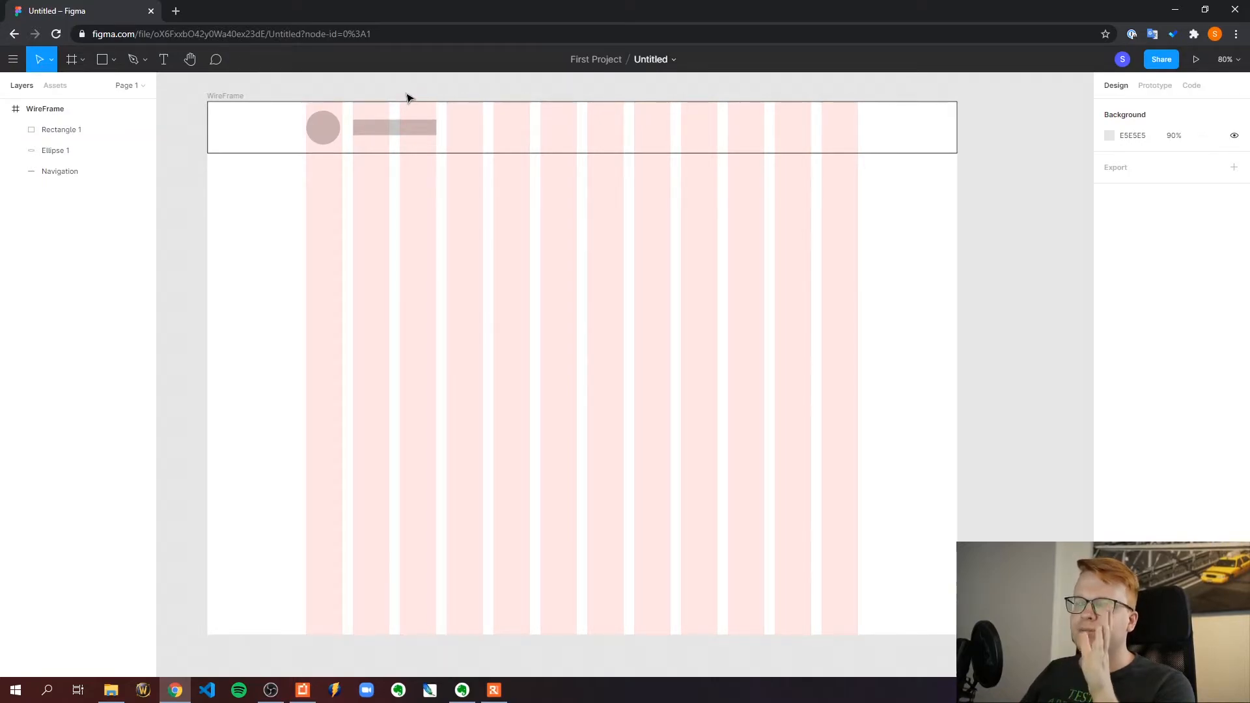
click(365, 132)
click(397, 88)
click(407, 90)
click(420, 128)
click(378, 129)
click(400, 98)
click(383, 127)
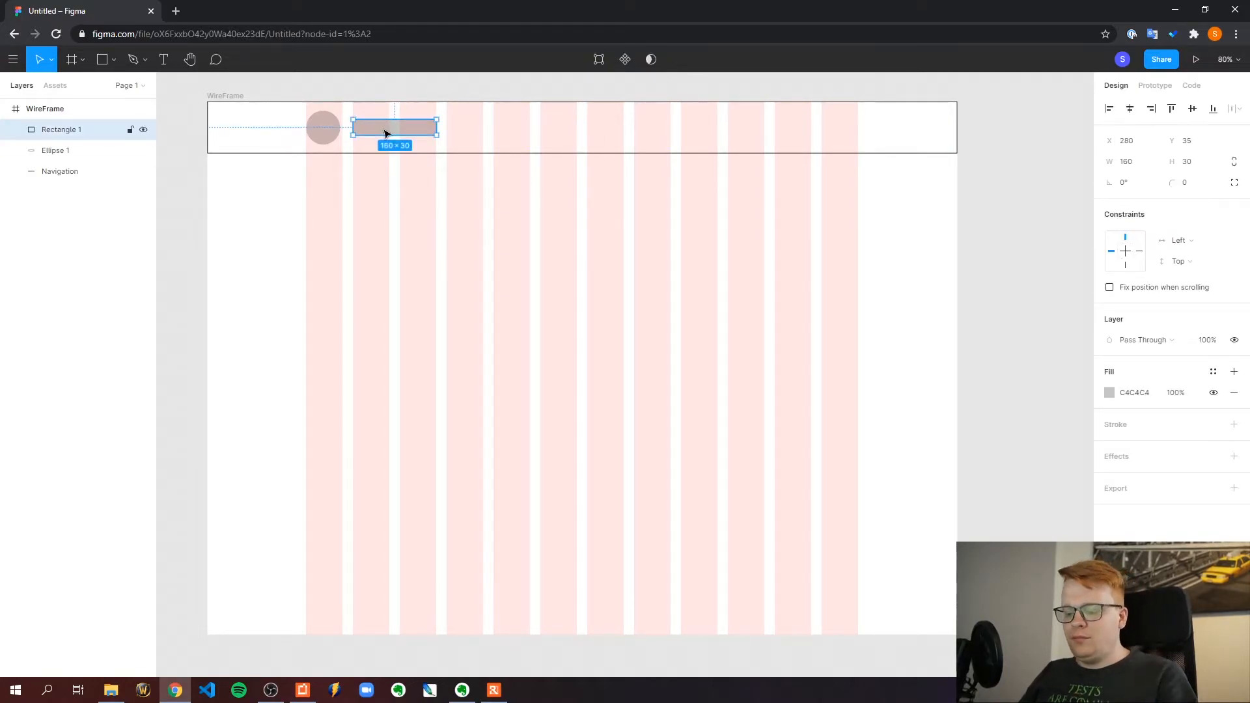
click(416, 95)
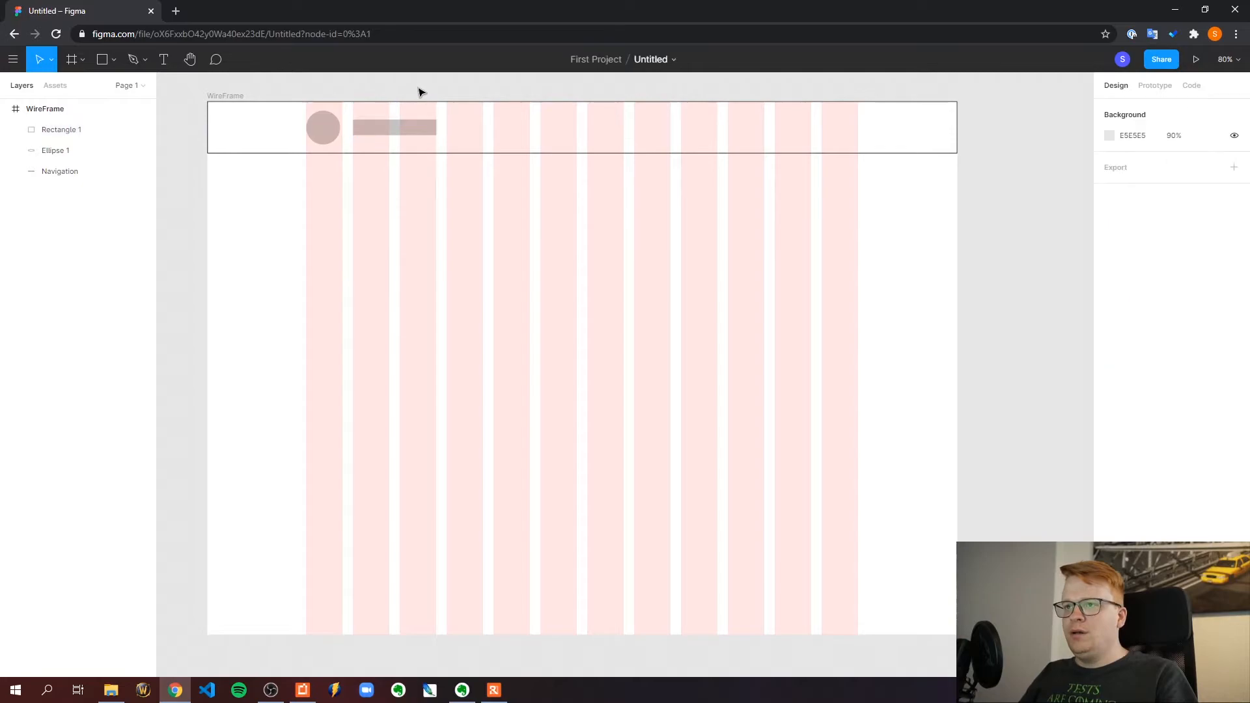
Rename the rectangle's layer to Title
click(58, 130)
double_click(65, 130)
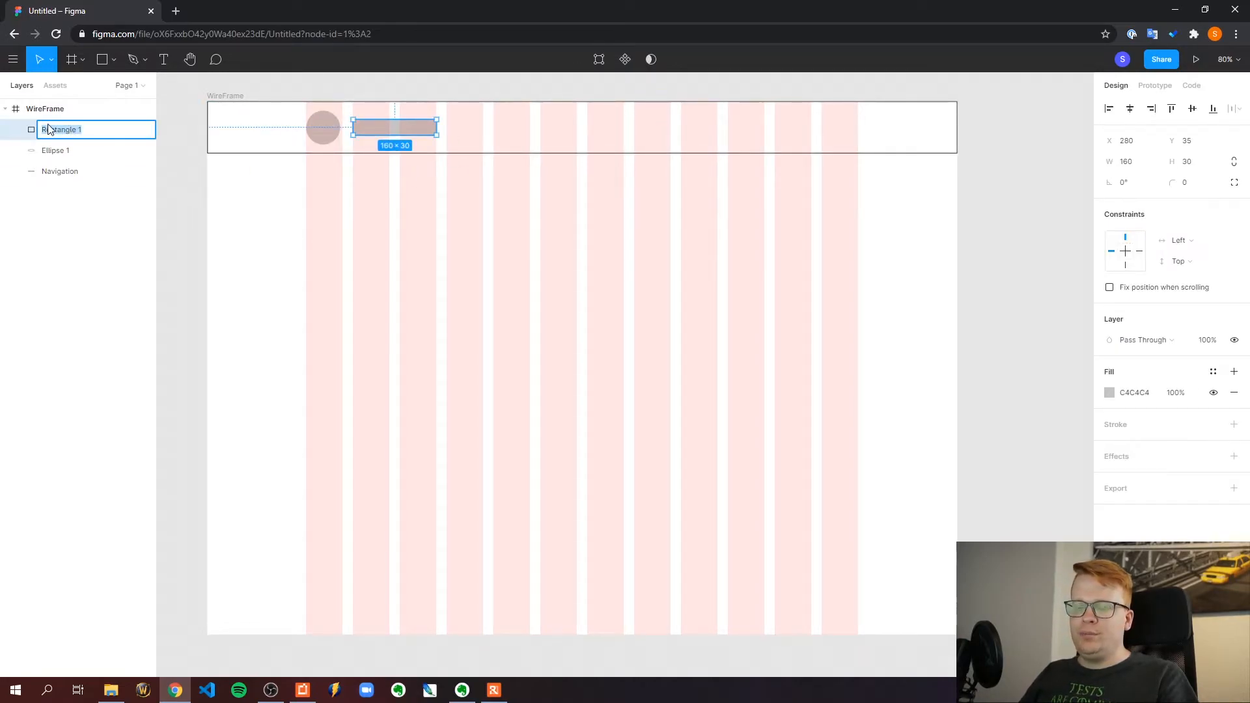
text(Title)
key(Return)
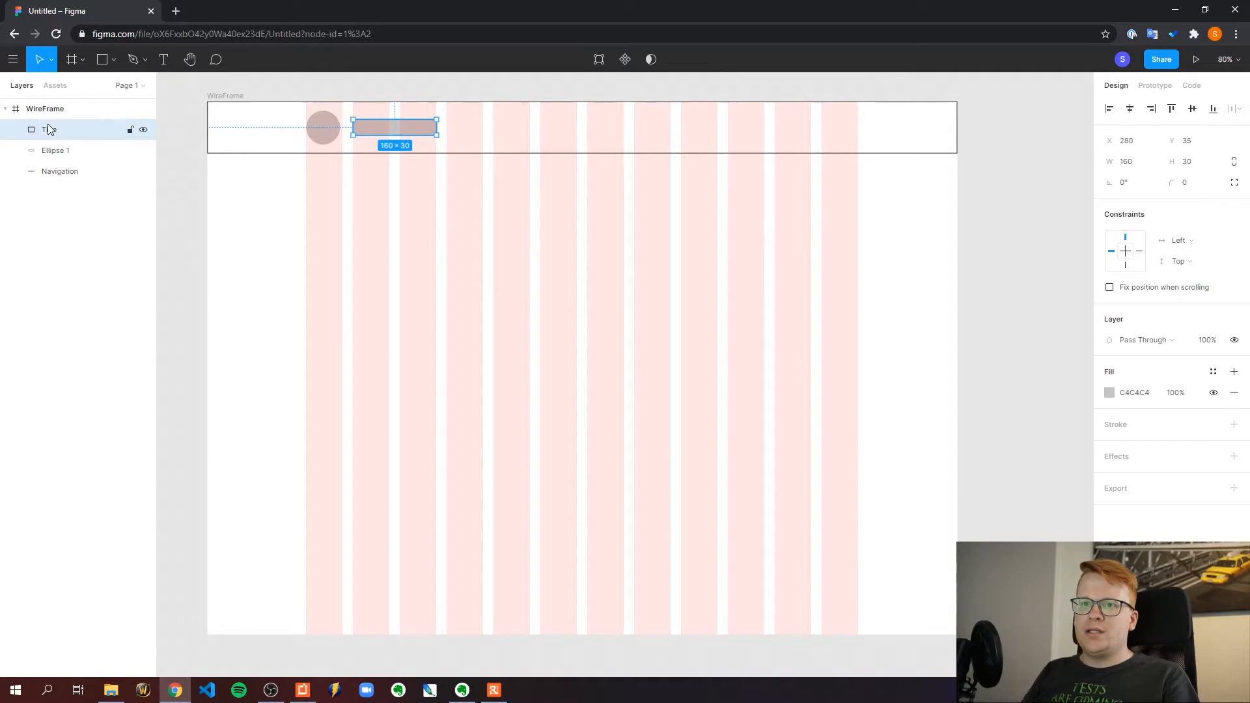
Rename the circle's layer to Logo
click(57, 150)
double_click(56, 151)
text(Logo)
key(Return)
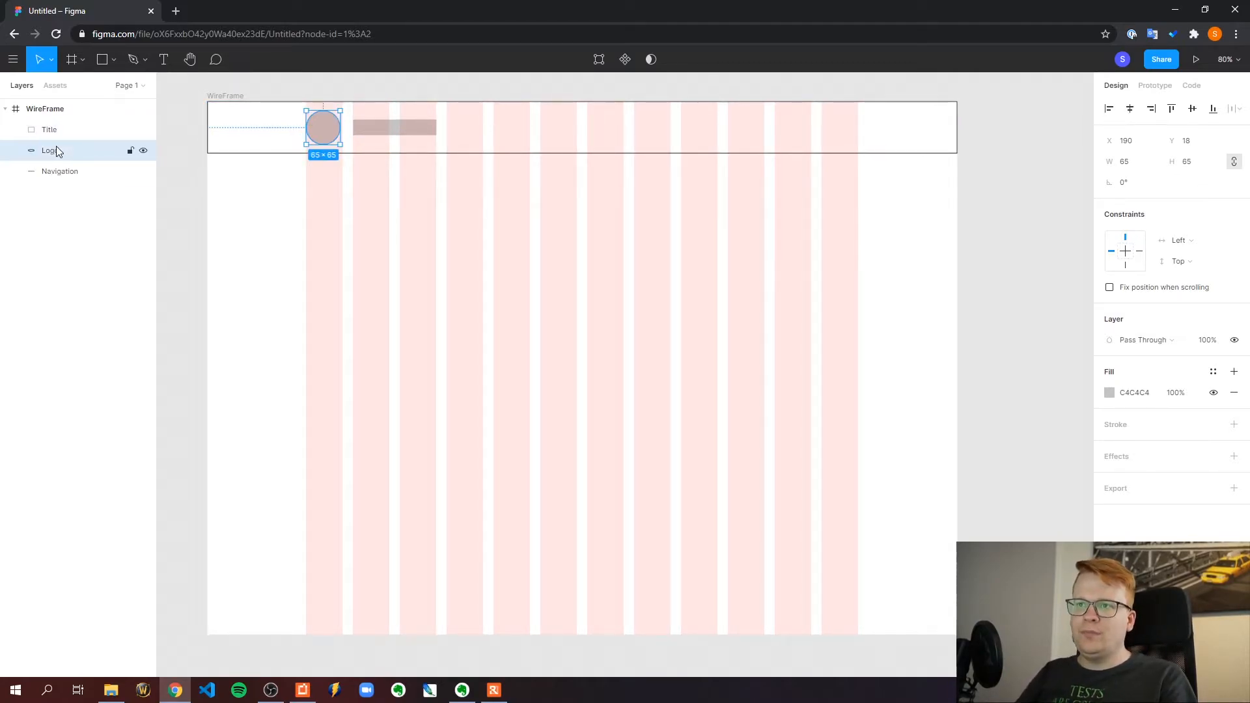
Duplicate the Title rectangle and fit the copy to the ninth grid column at 70 × 30, X 910, Y 35
click(380, 129)
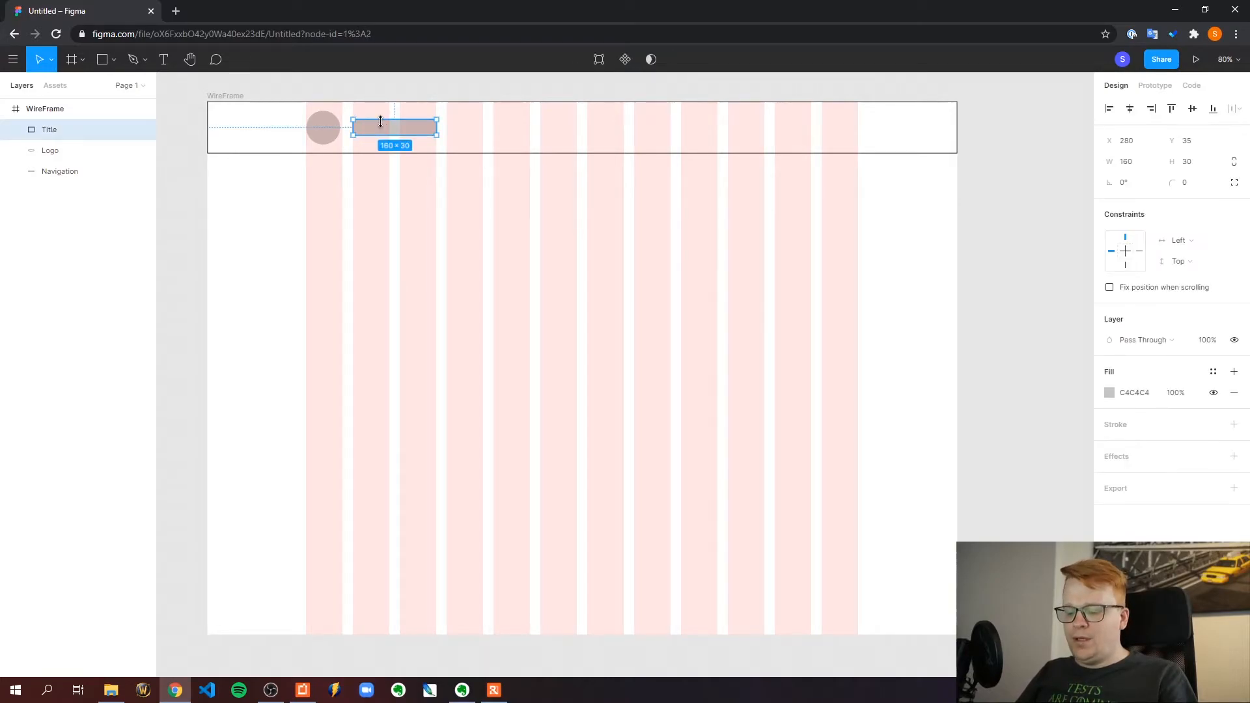
click(413, 91)
key(ctrl+v)
drag(400, 128, 715, 126)
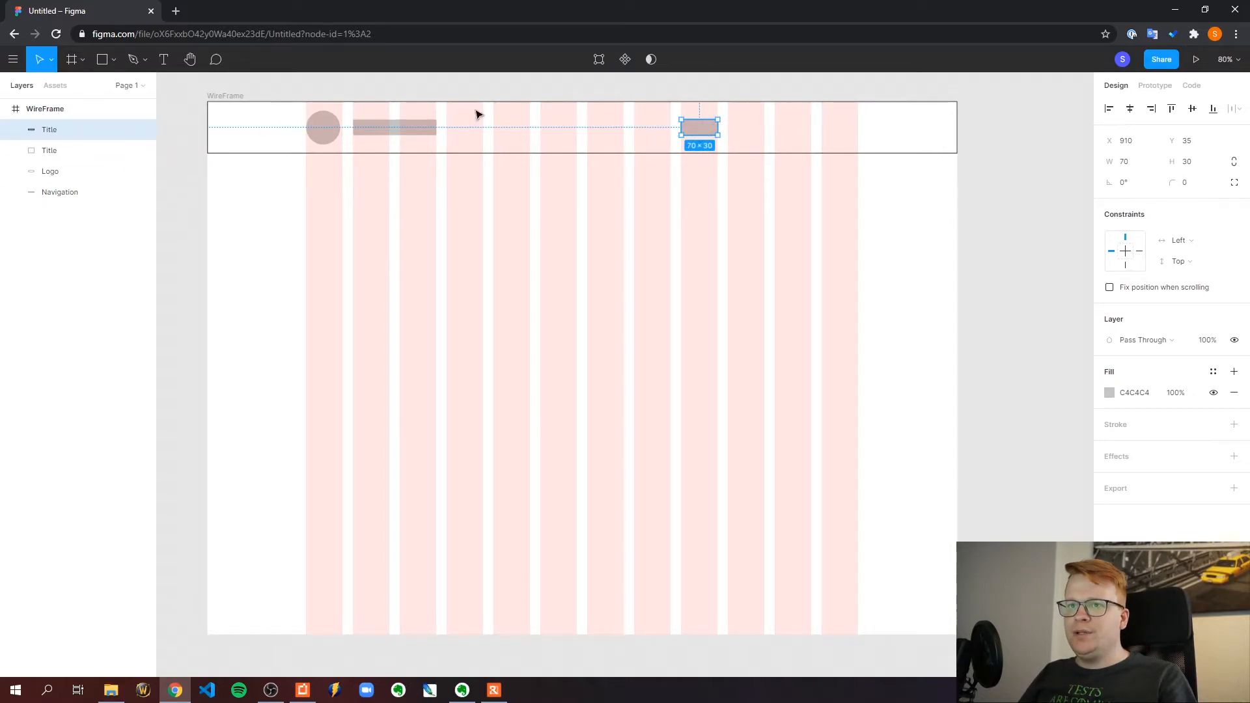
Place three copies of the 70 × 30 rectangle in the tenth, eleventh and twelfth grid columns at the same height
key(ctrl+c)
click(664, 92)
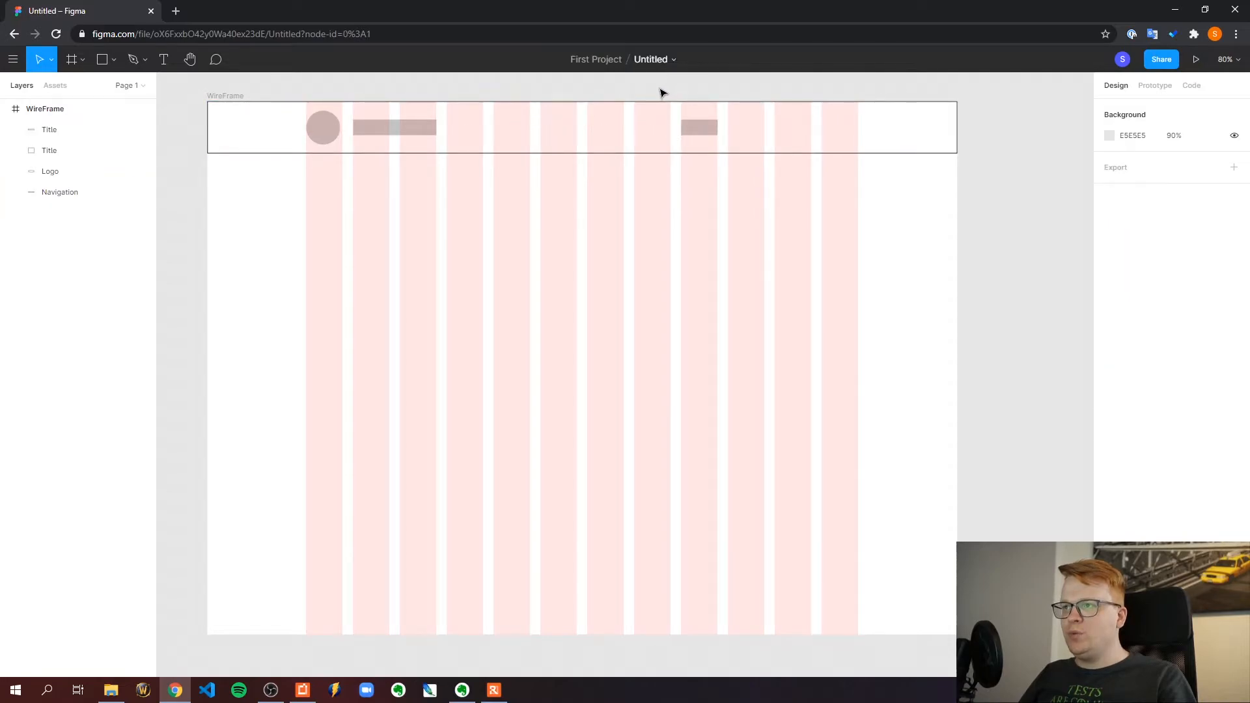
key(ctrl+v)
drag(701, 130, 845, 128)
key(ctrl+v)
key(ctrl+v)
key(Escape)
Rename the layers of the four small rectangles navItem4, navItem3, navItem2 and navItem1, going from the twelfth grid column back to the ninth
double_click(51, 130)
text(navItem4)
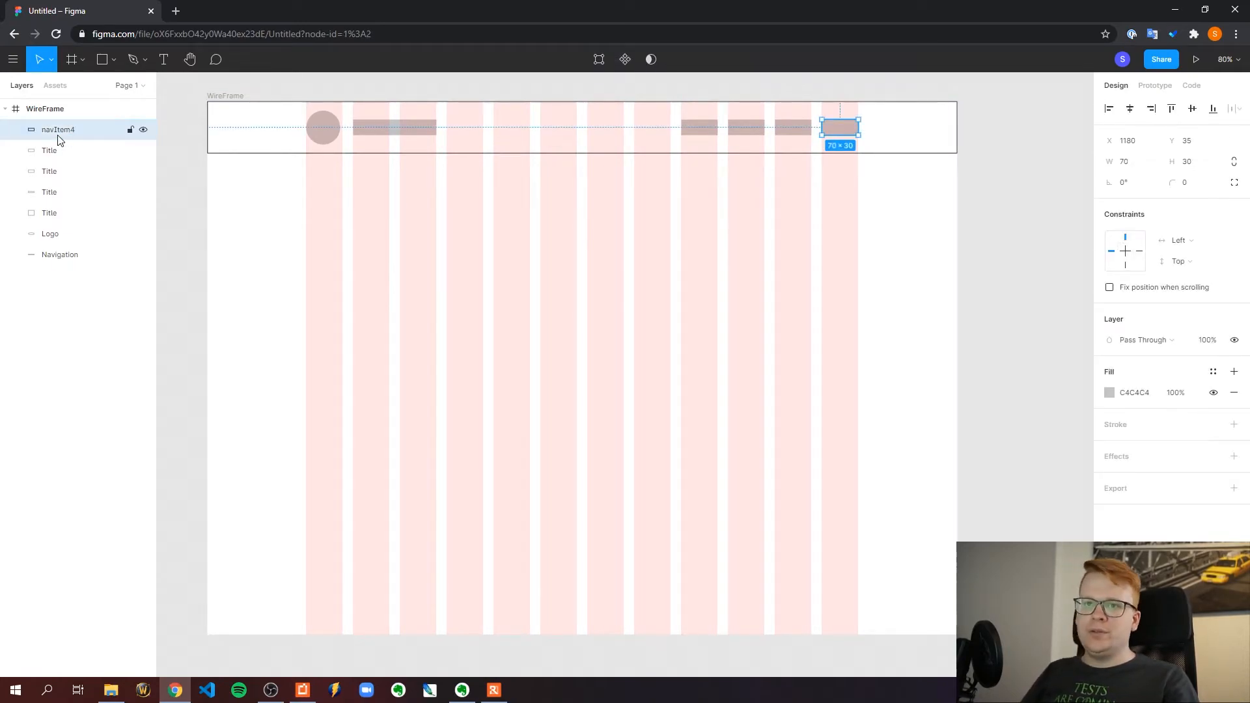
key(Tab)
text(navItem3)
click(49, 175)
double_click(49, 173)
text(navItem2)
click(45, 195)
double_click(44, 196)
text(navItem1)
click(234, 160)
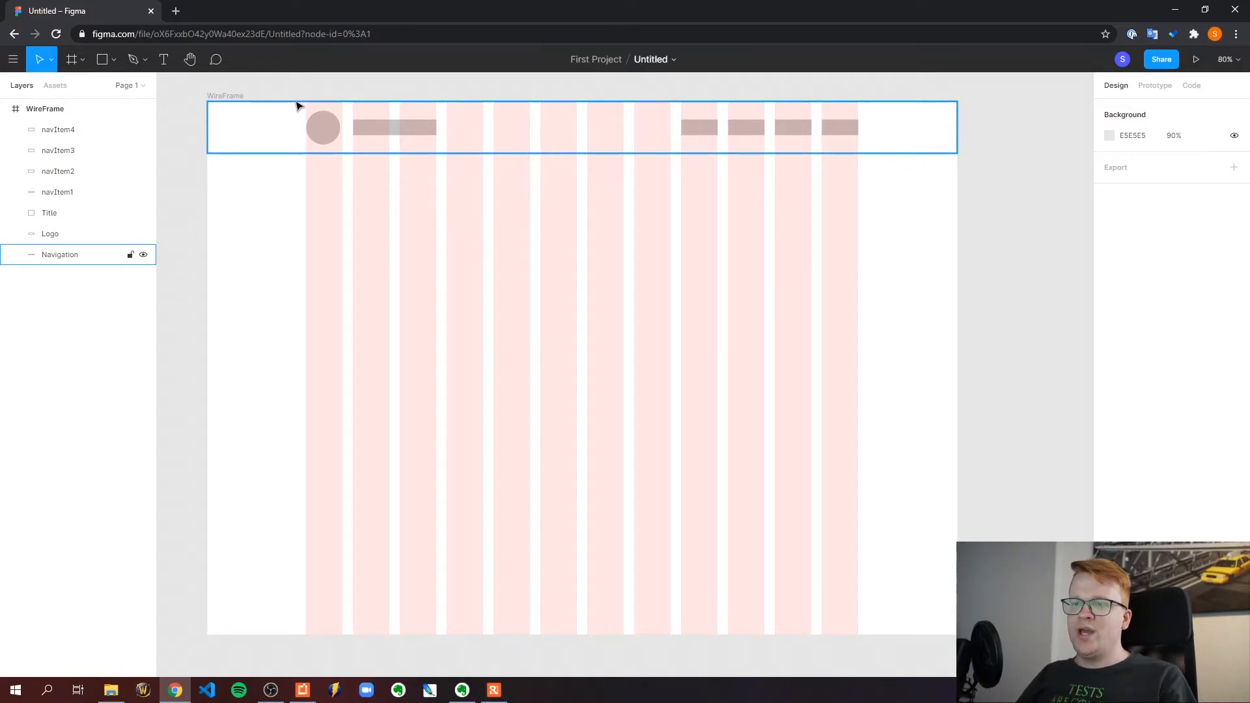
click(388, 121)
click(406, 92)
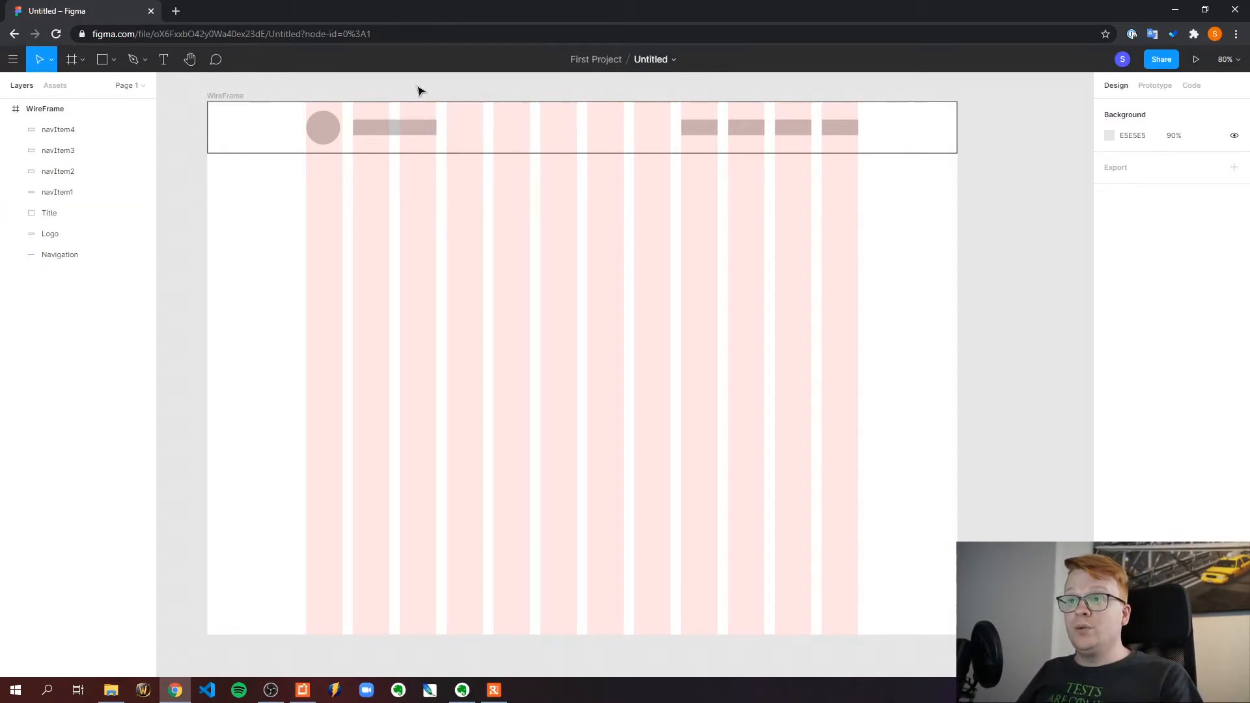
click(375, 130)
click(400, 93)
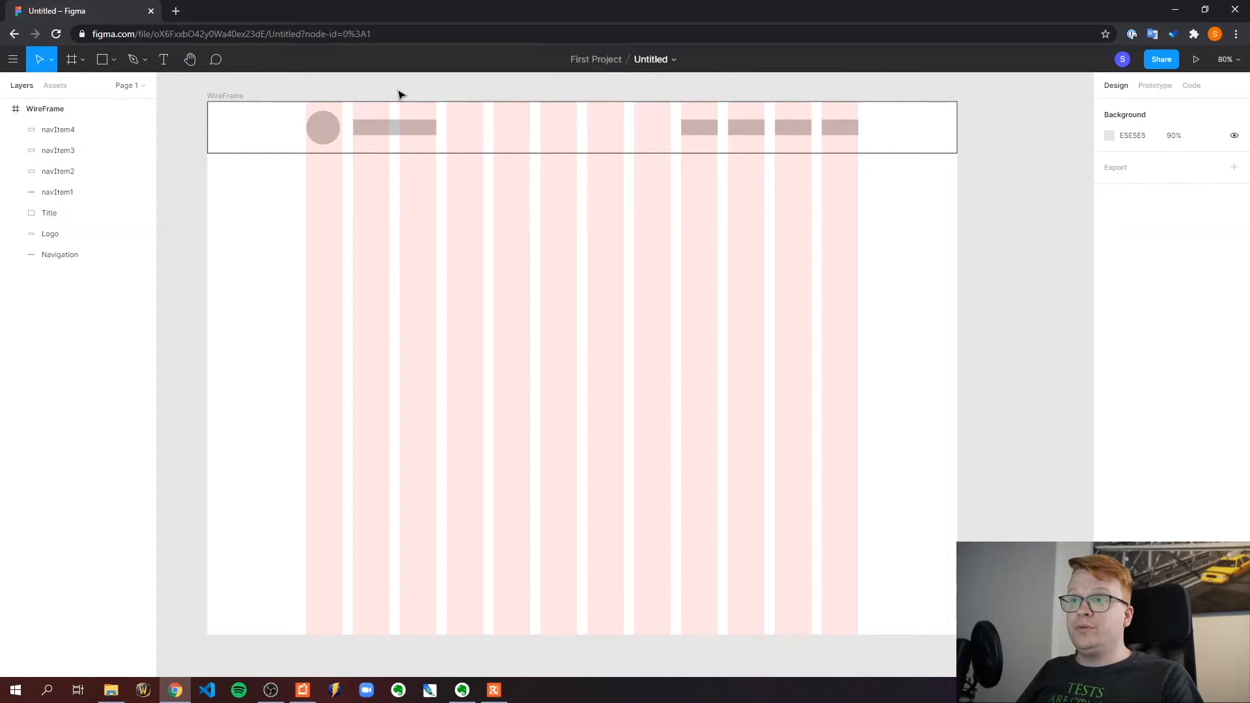
click(373, 132)
click(394, 94)
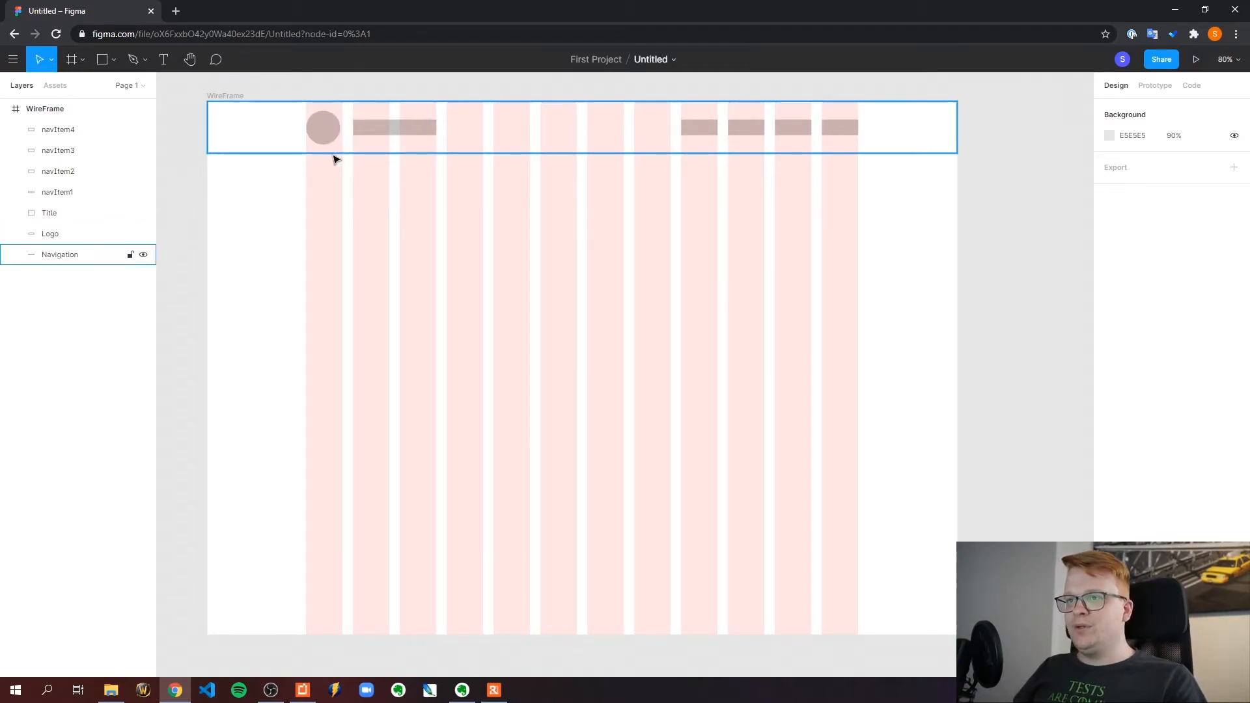
click(325, 130)
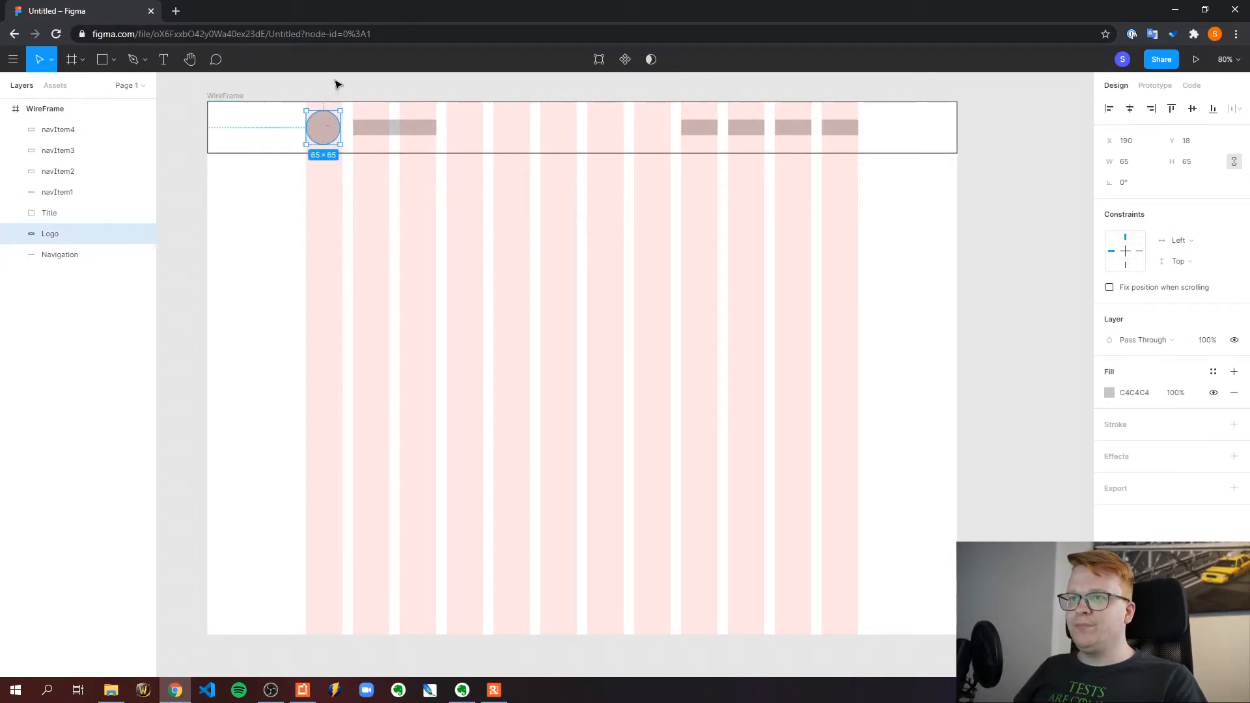
click(338, 135)
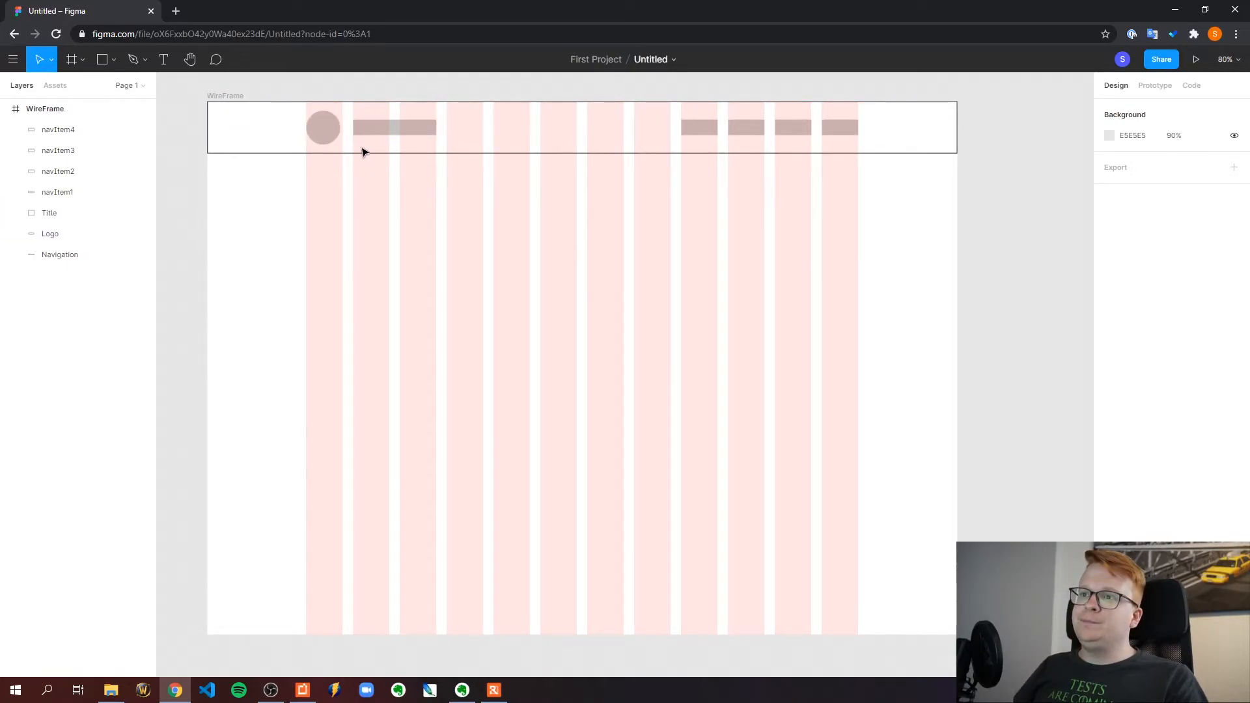
Set the Logo circle's width to 70 with proportions constrained and center it vertically in the navigation bar again
click(334, 127)
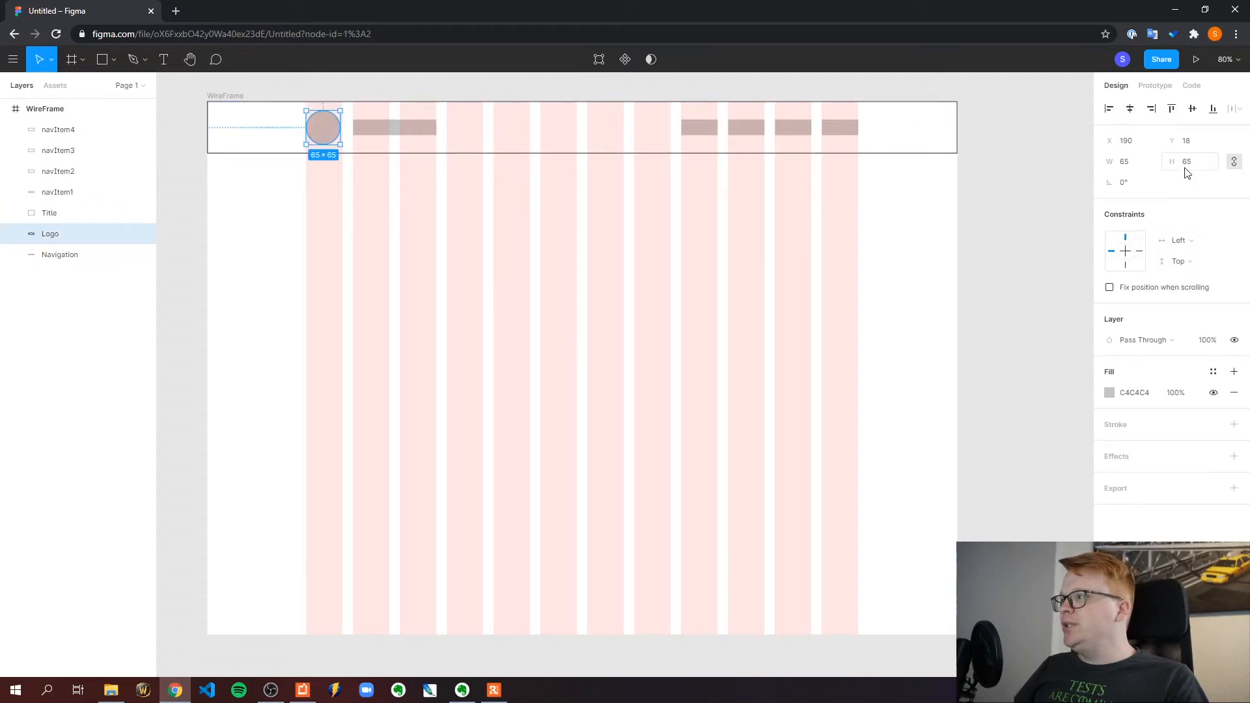
click(1134, 163)
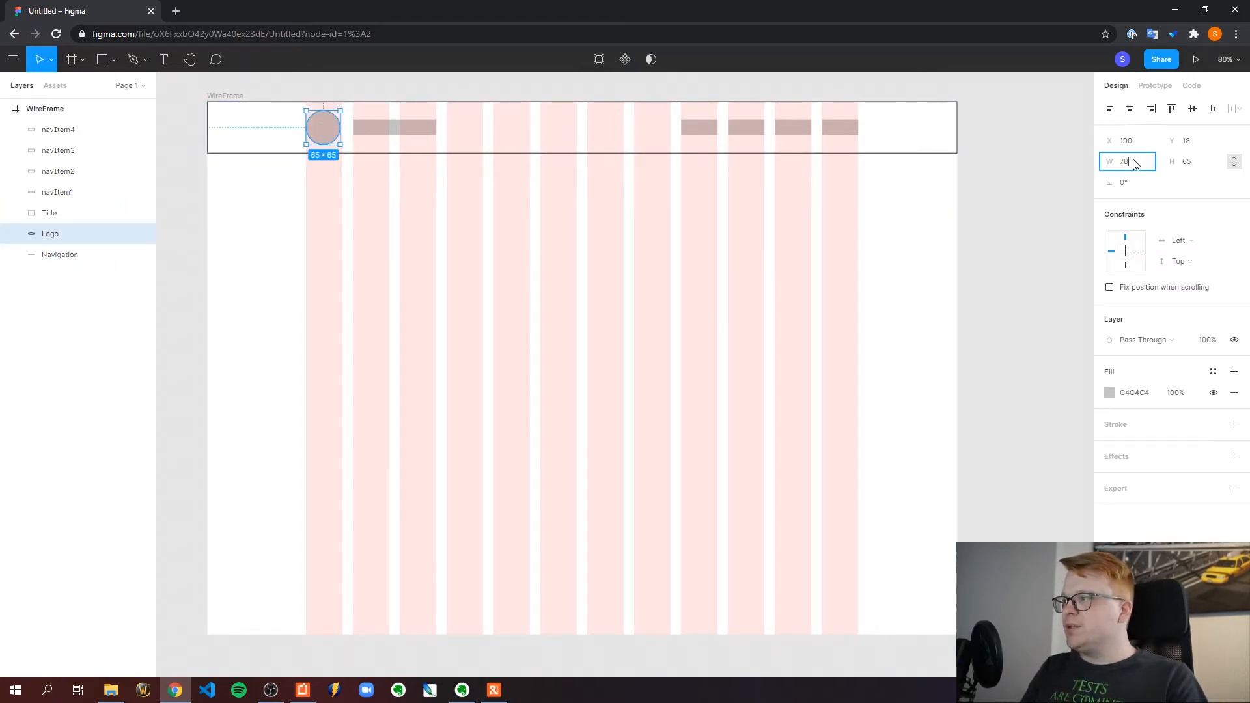
key(Return)
click(385, 92)
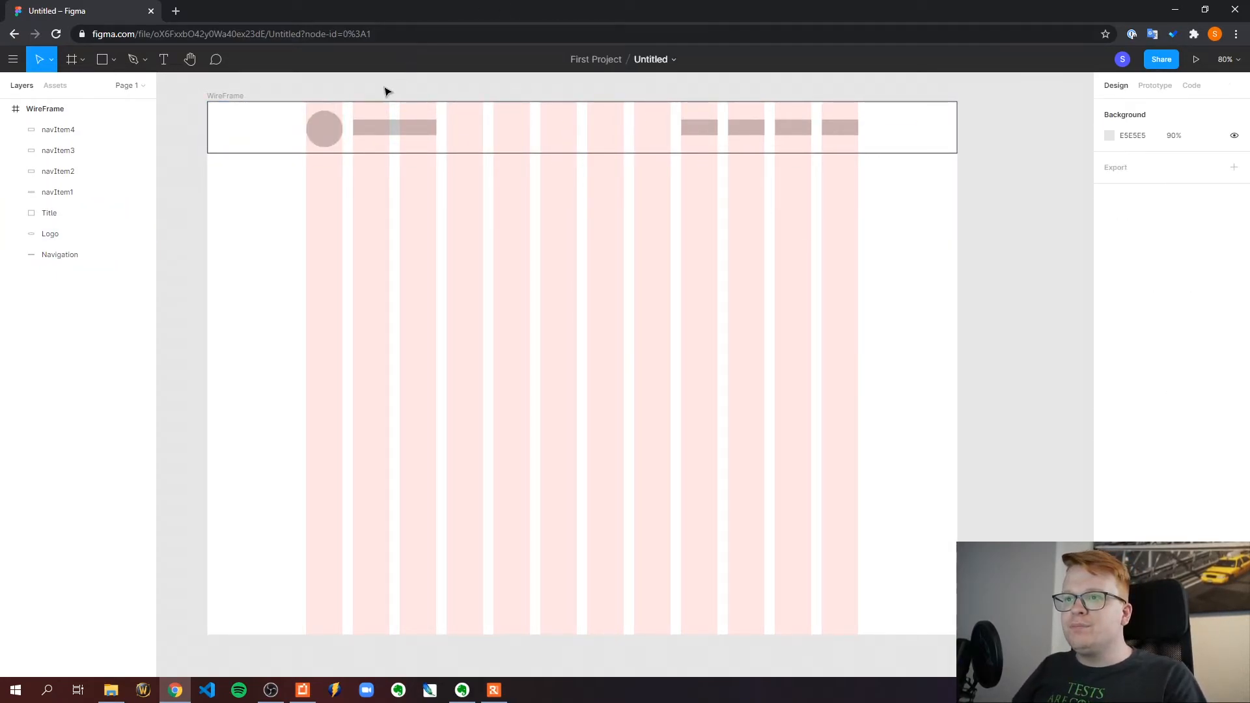
drag(323, 138, 324, 135)
click(373, 92)
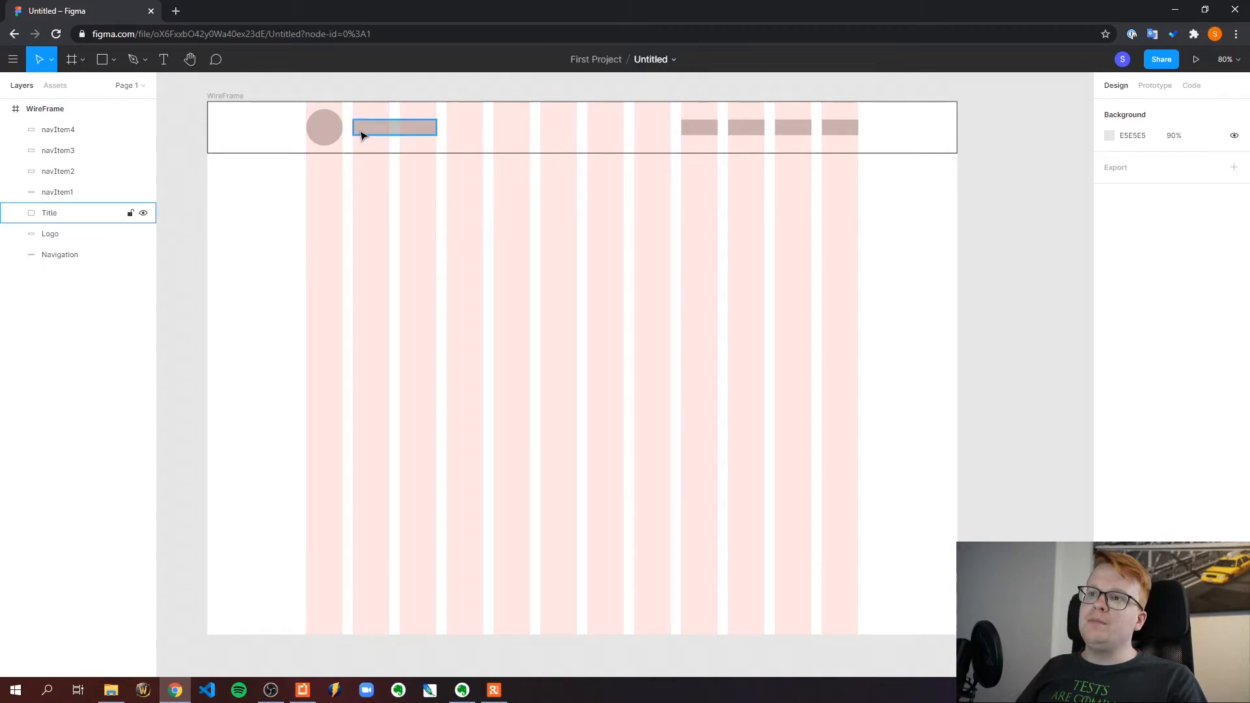
Nudge the Title rectangle in the navigation bar down to Y 38
click(381, 127)
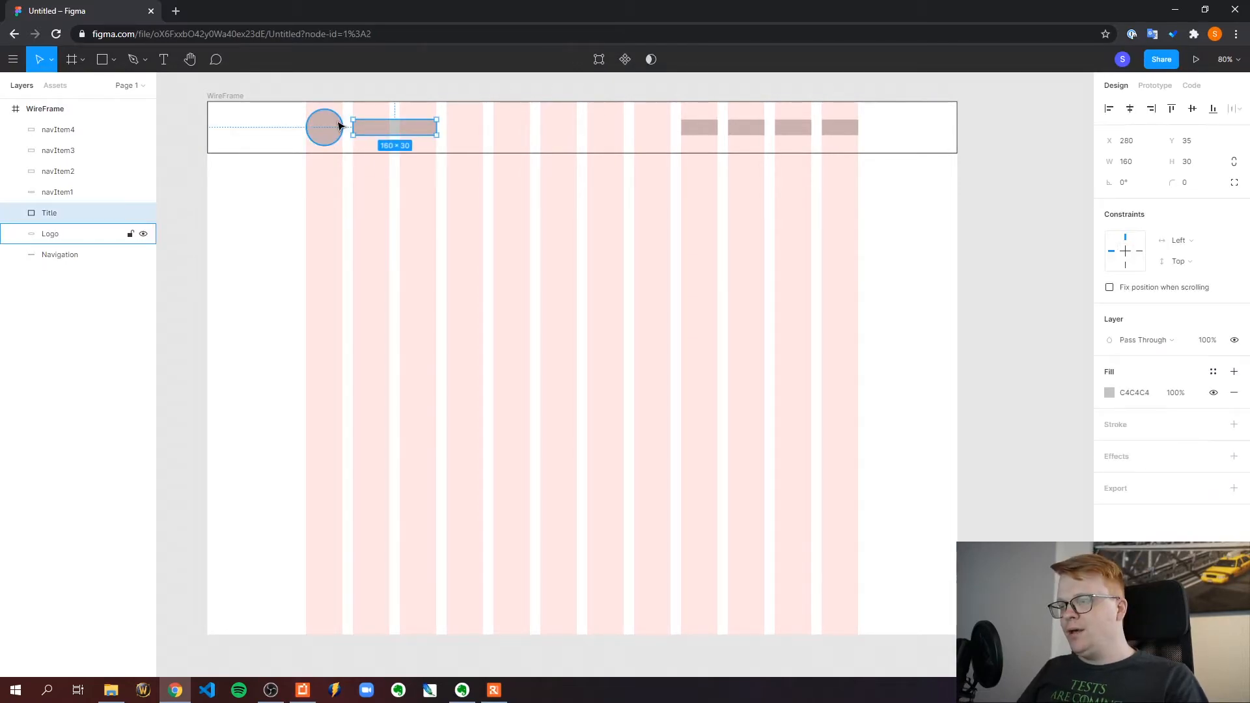
click(368, 97)
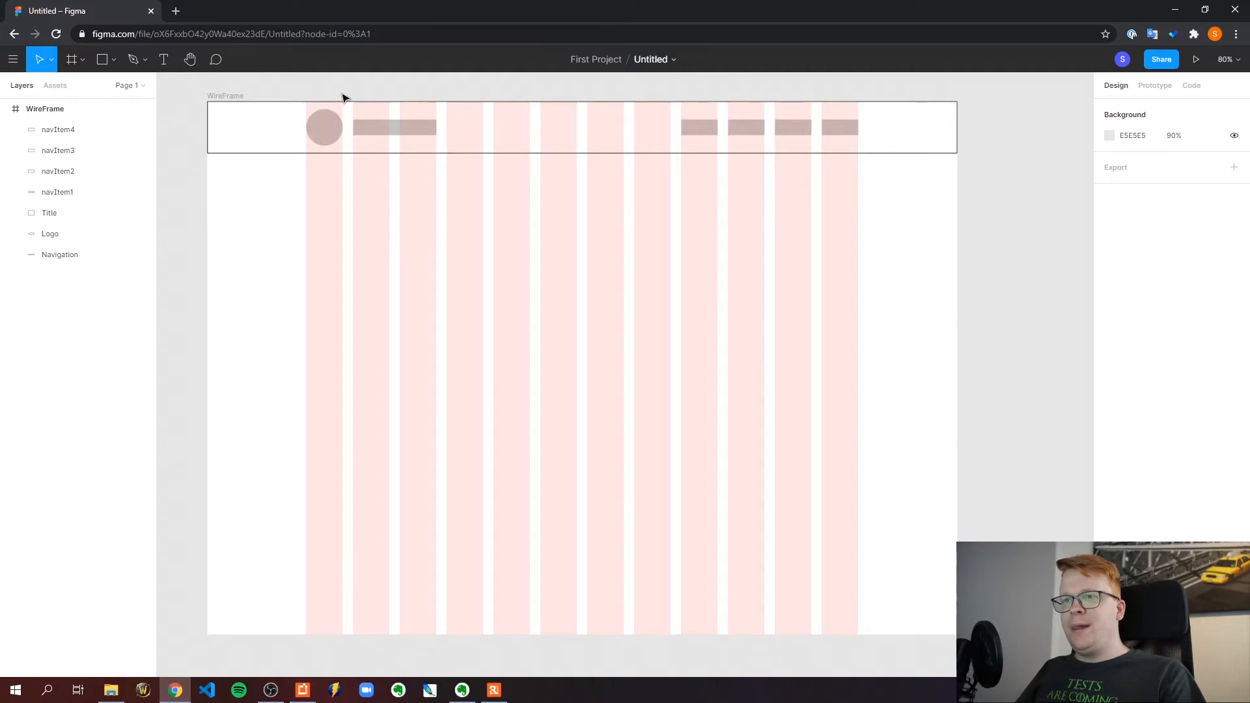
click(389, 127)
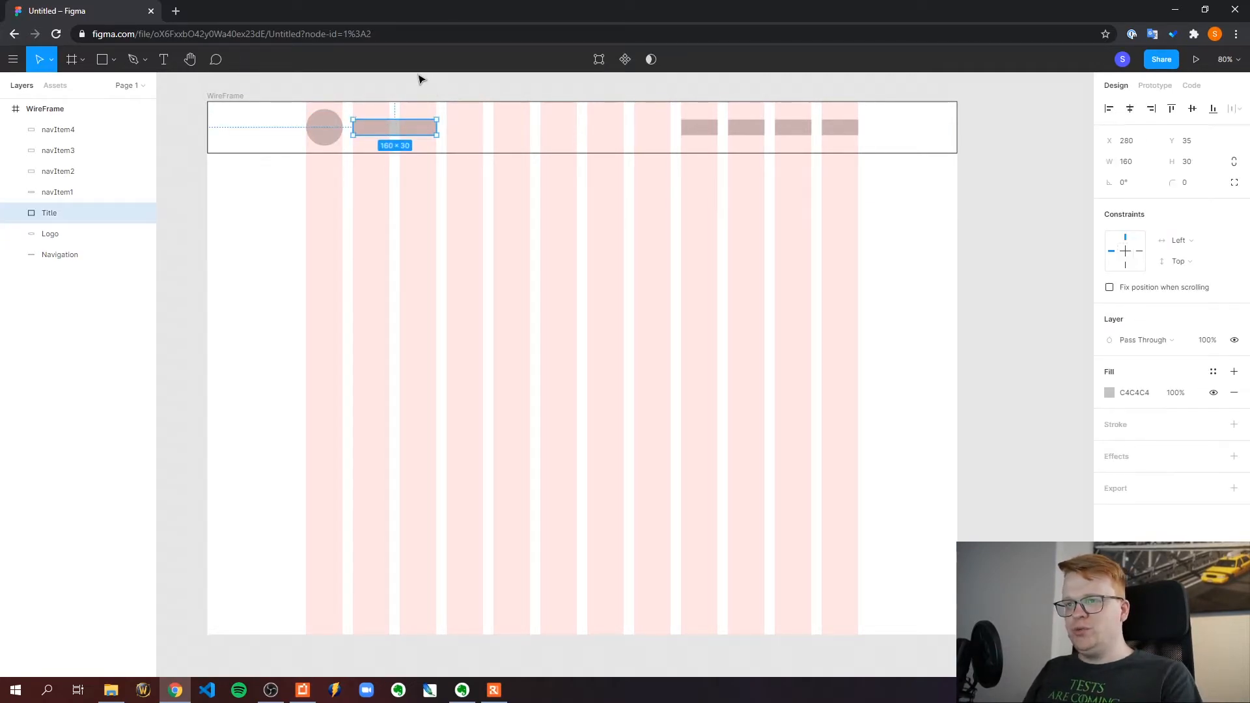
key(Down)
key(Down)
key(Down)
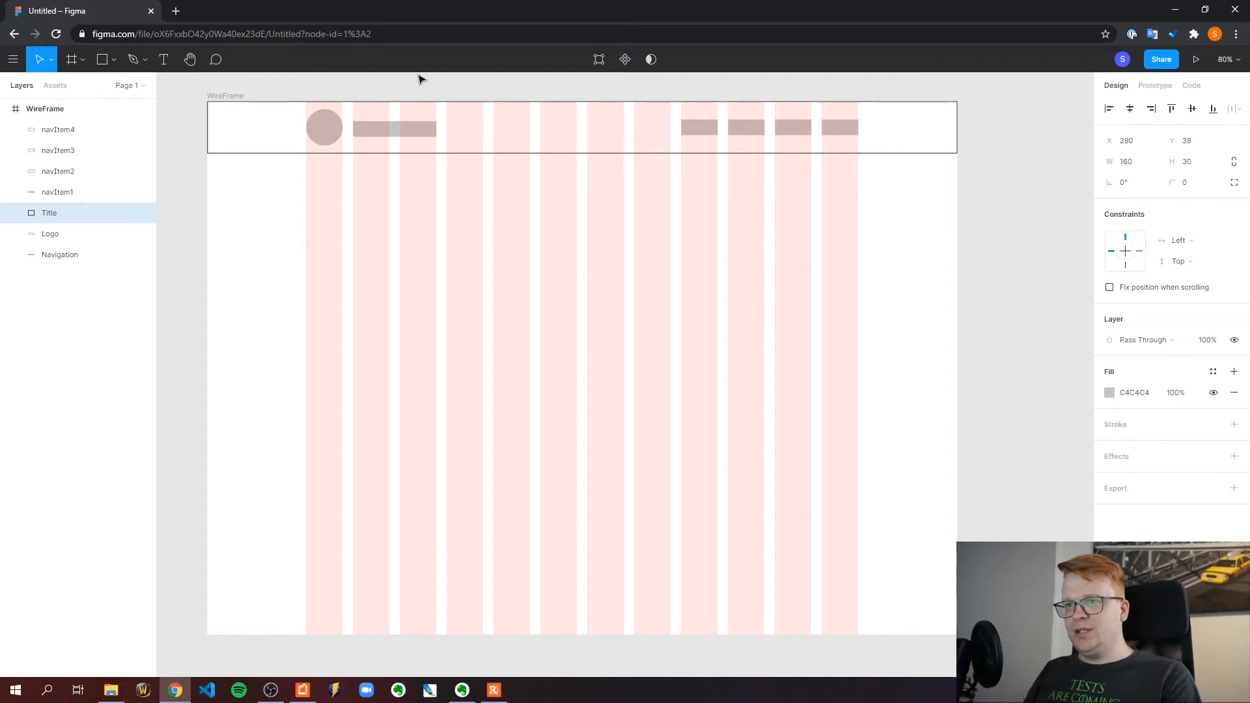
click(410, 89)
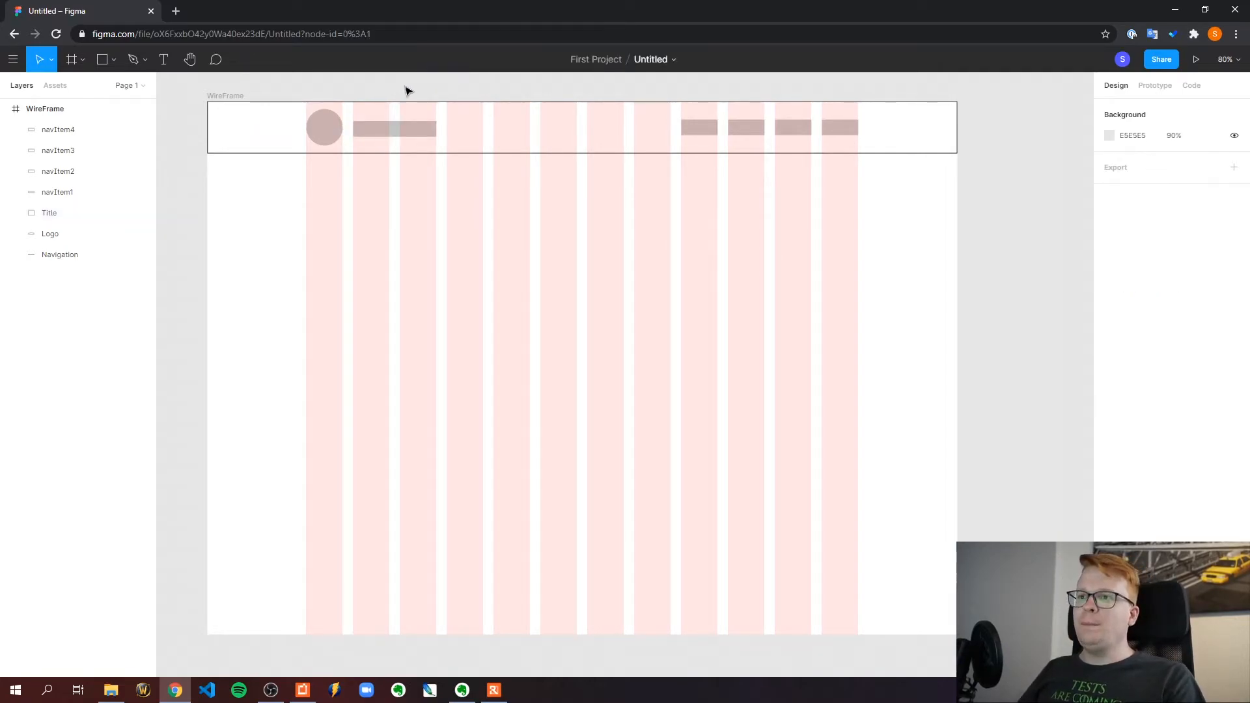
Move the Title rectangle back up to Y 35, level with the navigation item placeholders
click(384, 137)
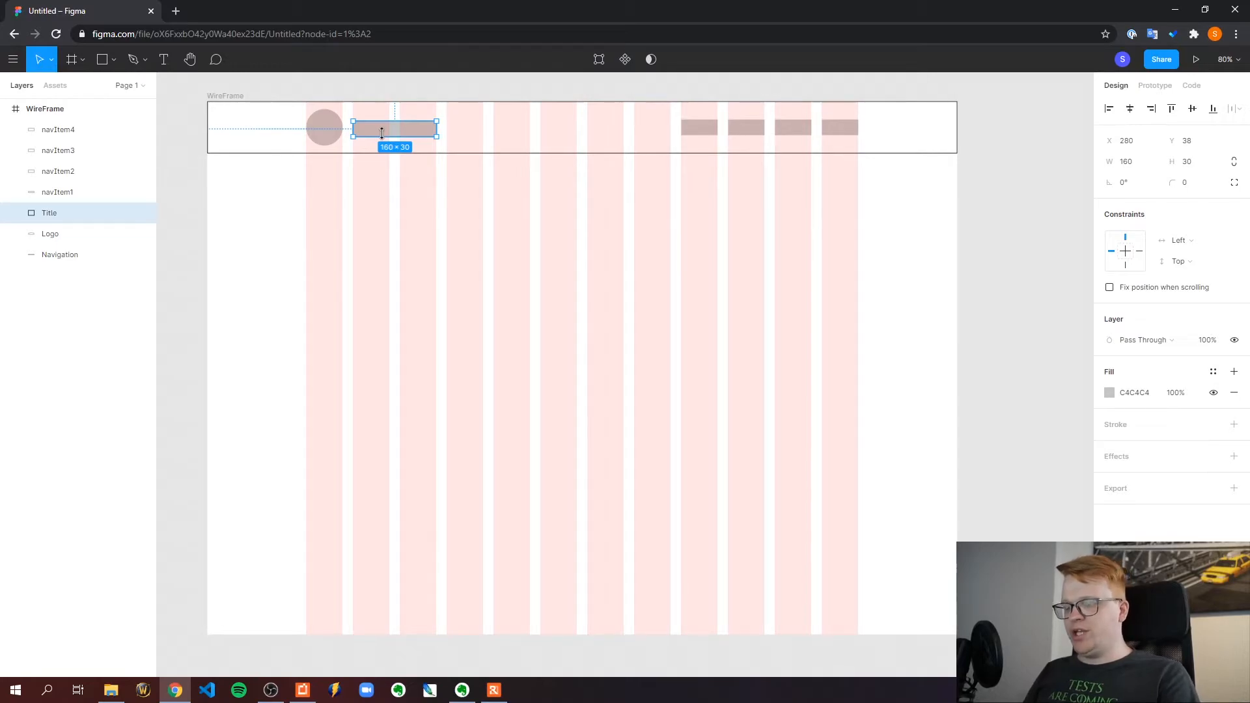
key(Up)
click(376, 92)
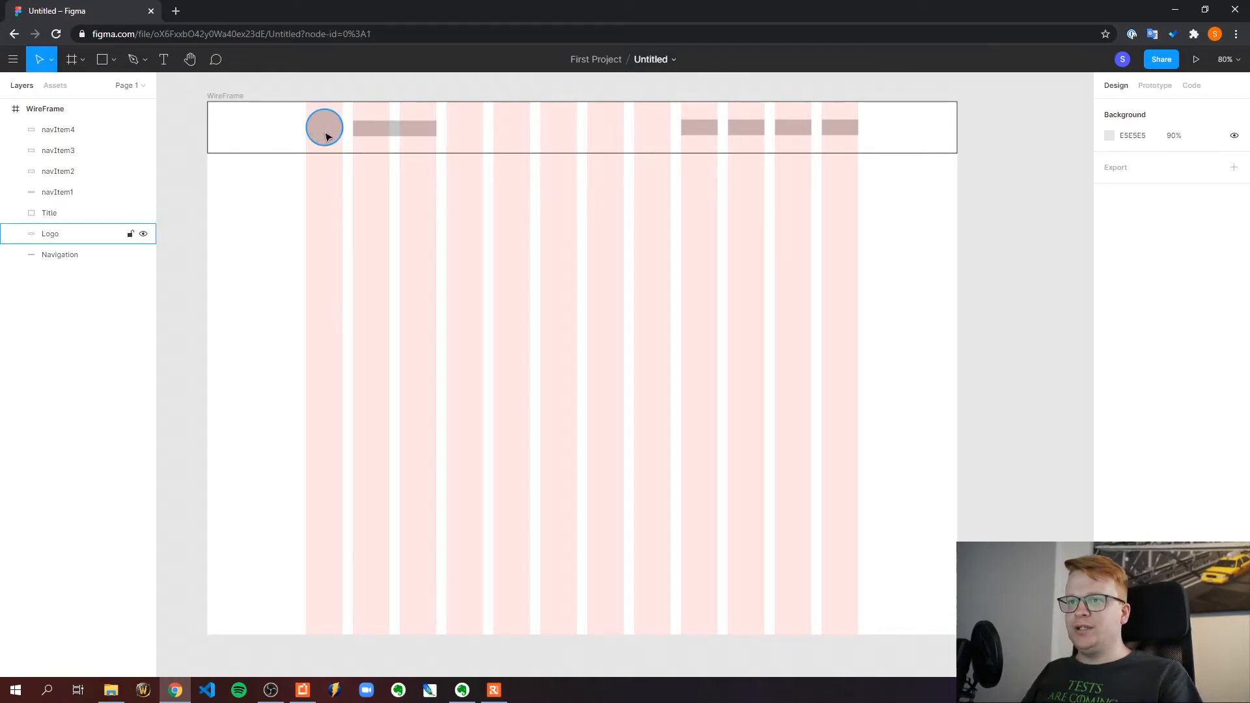
click(375, 135)
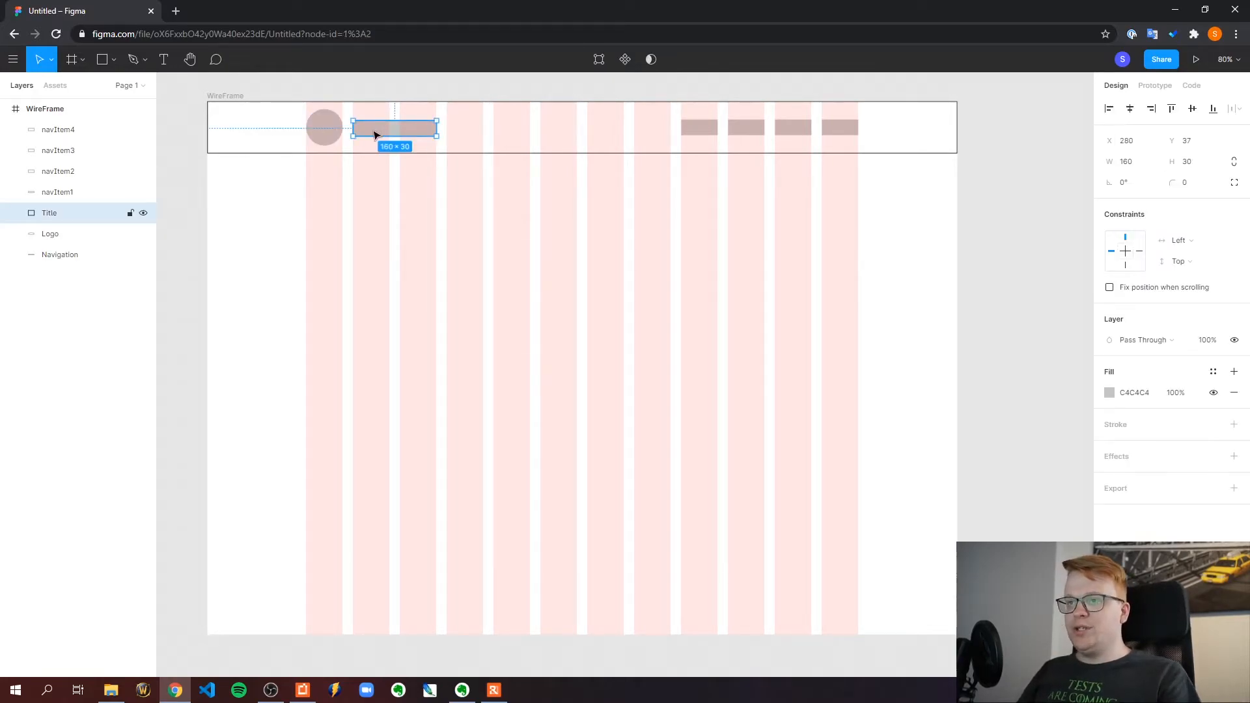
drag(374, 135, 374, 133)
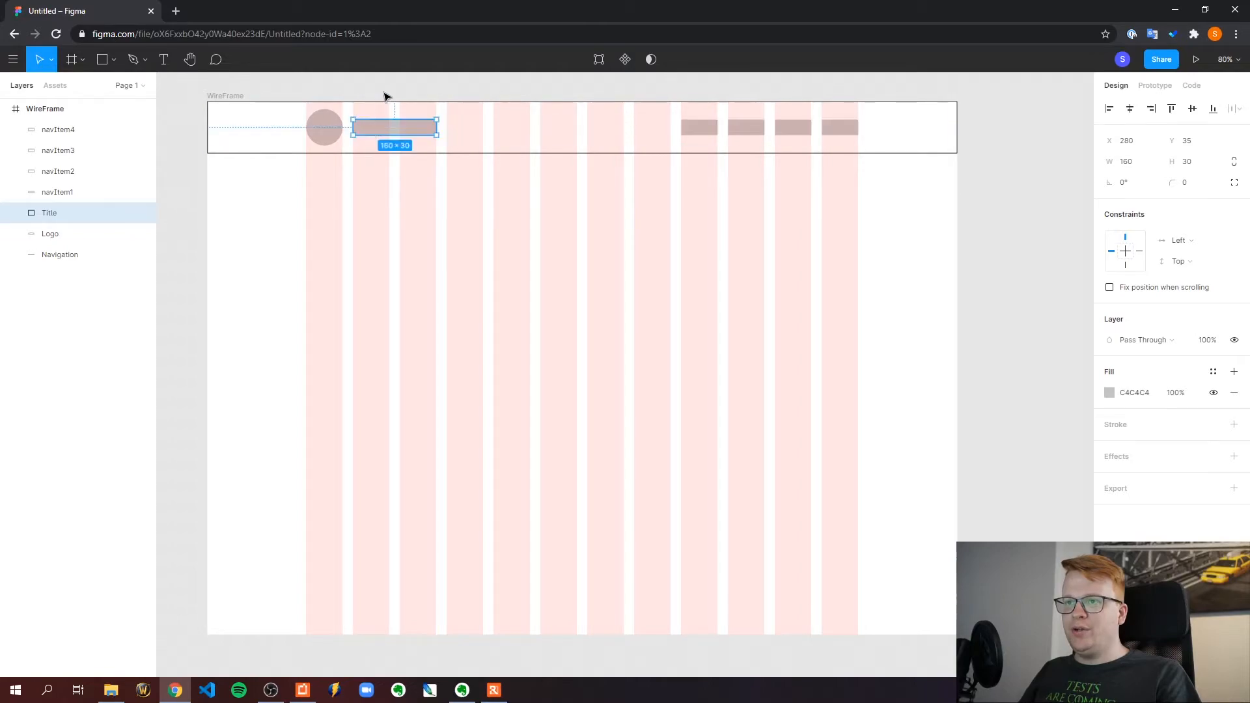
click(389, 94)
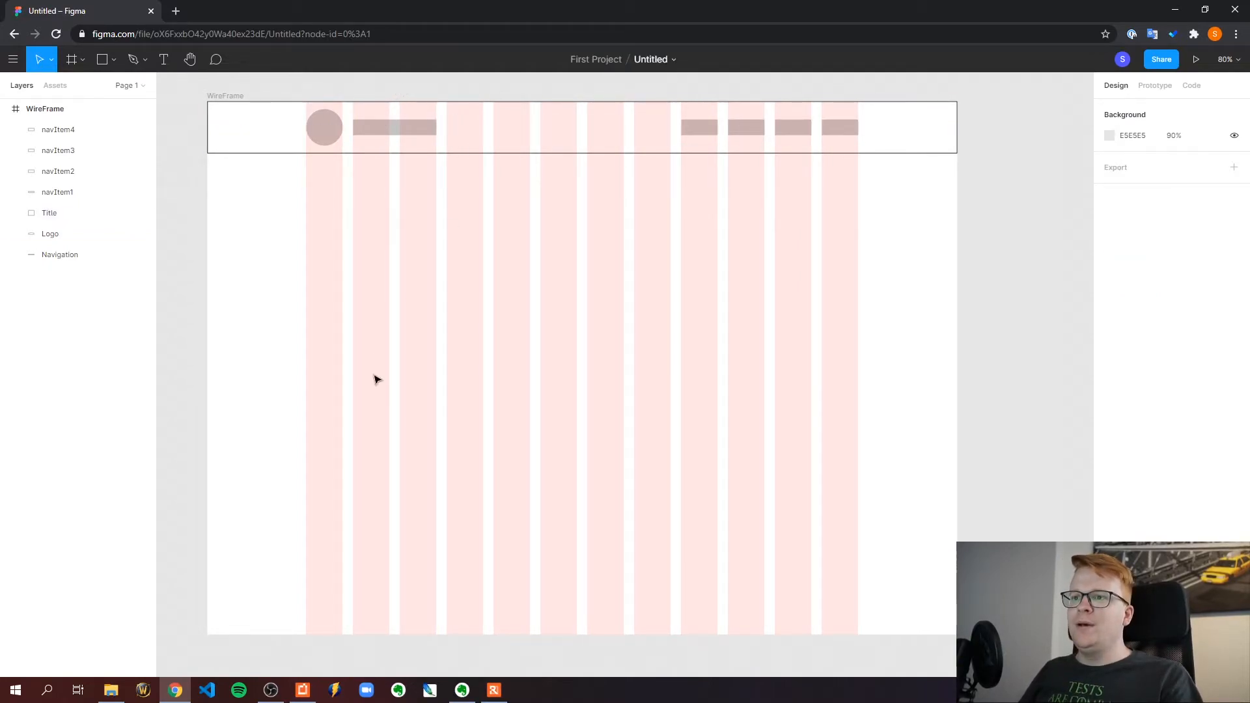
Try an annotation arrow from the placeholder in the tenth grid column to the area above the frame, and undo it
scroll(400, 367, up, 2)
click(113, 59)
click(96, 119)
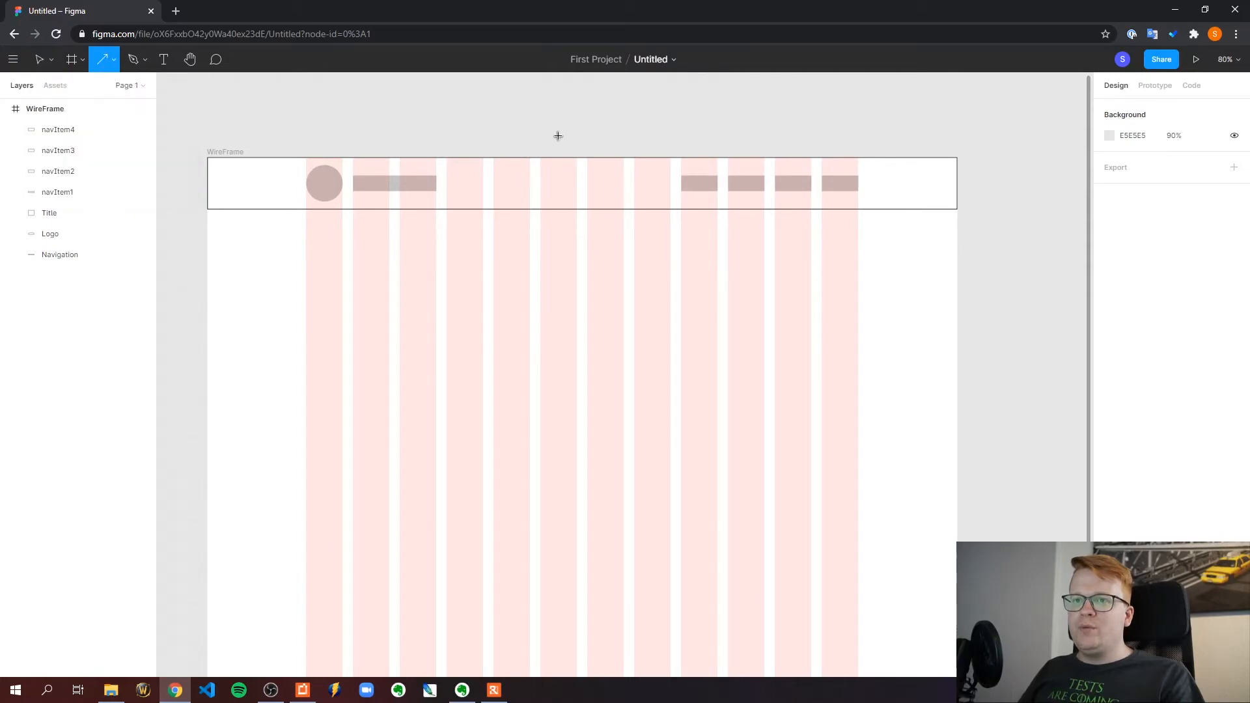
scroll(595, 151, up, 2)
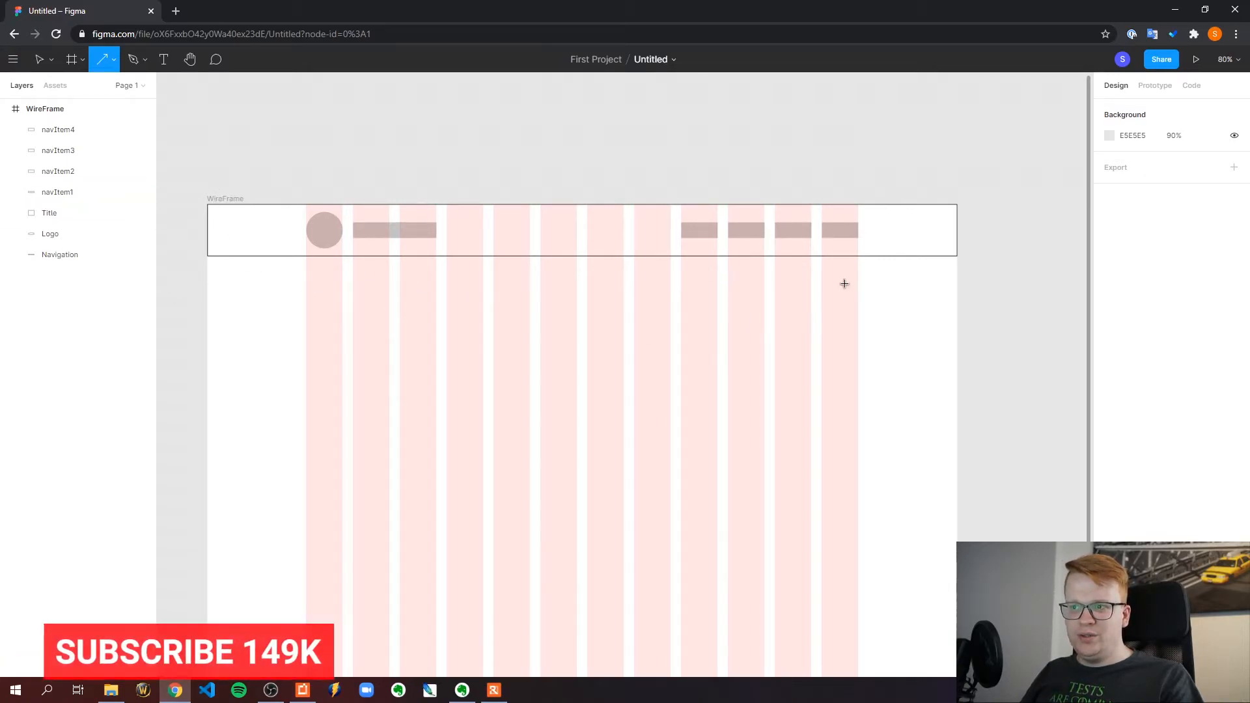
drag(758, 228, 684, 139)
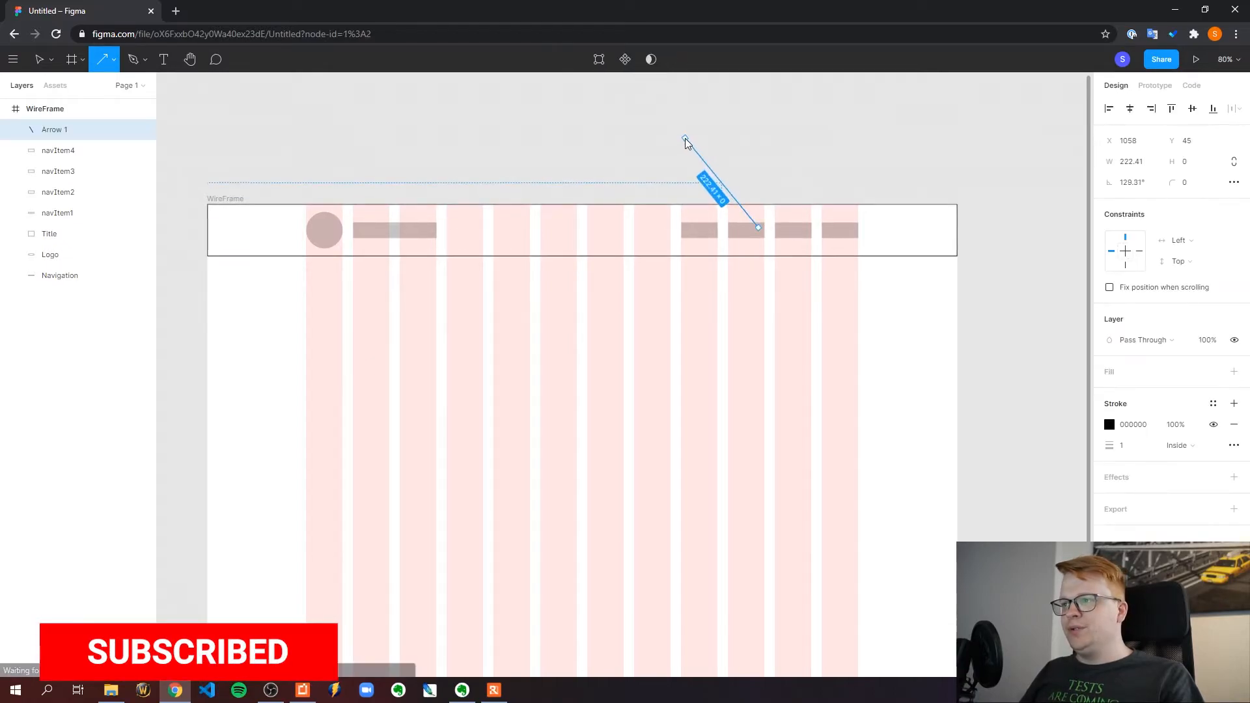
click(642, 148)
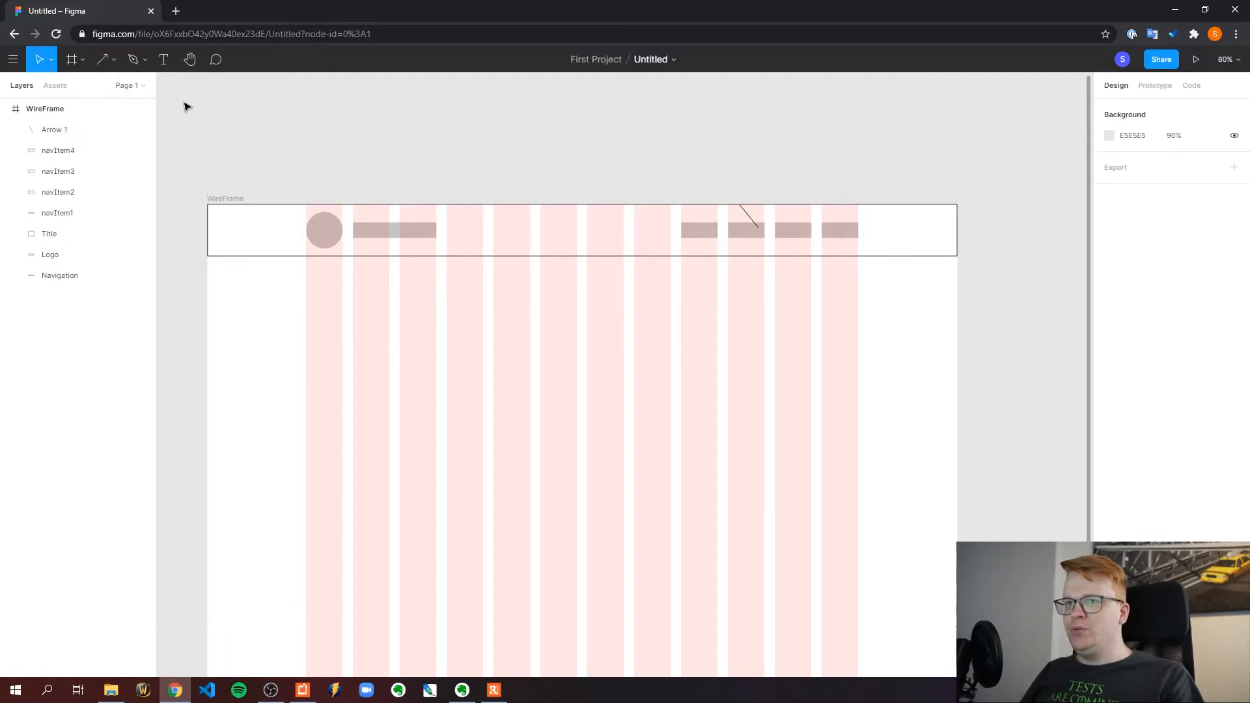
key(ctrl+z)
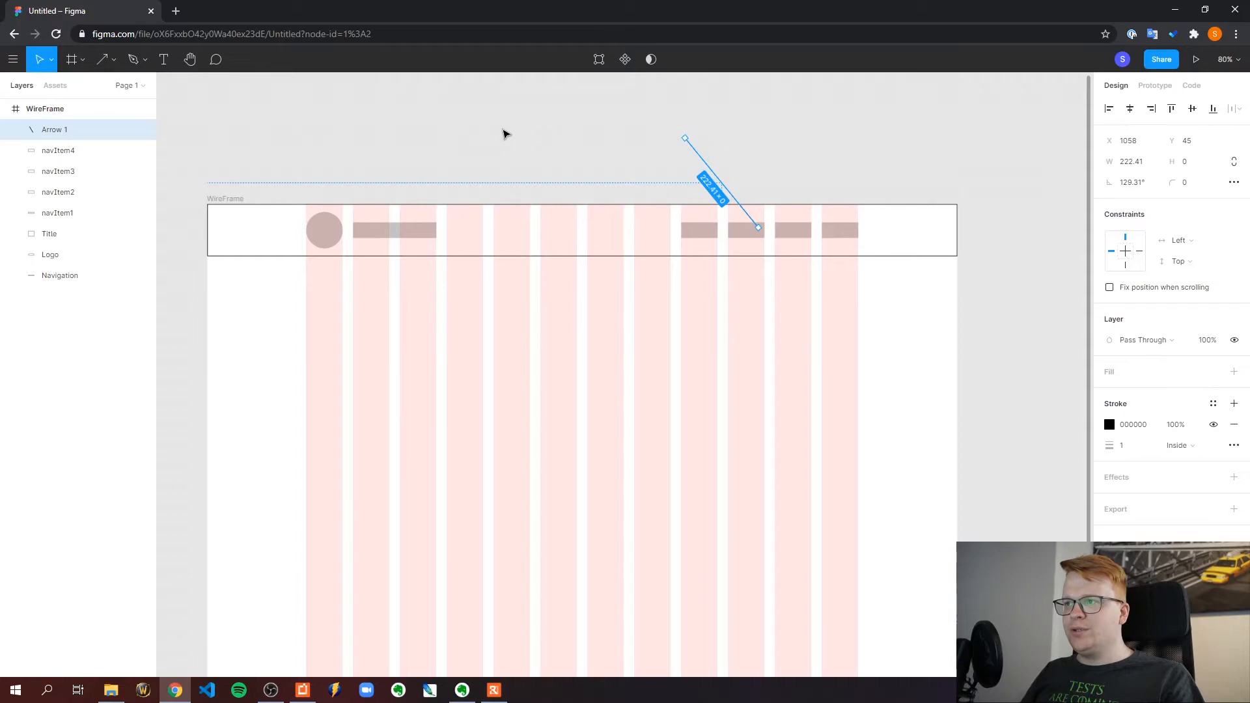
key(ctrl+z)
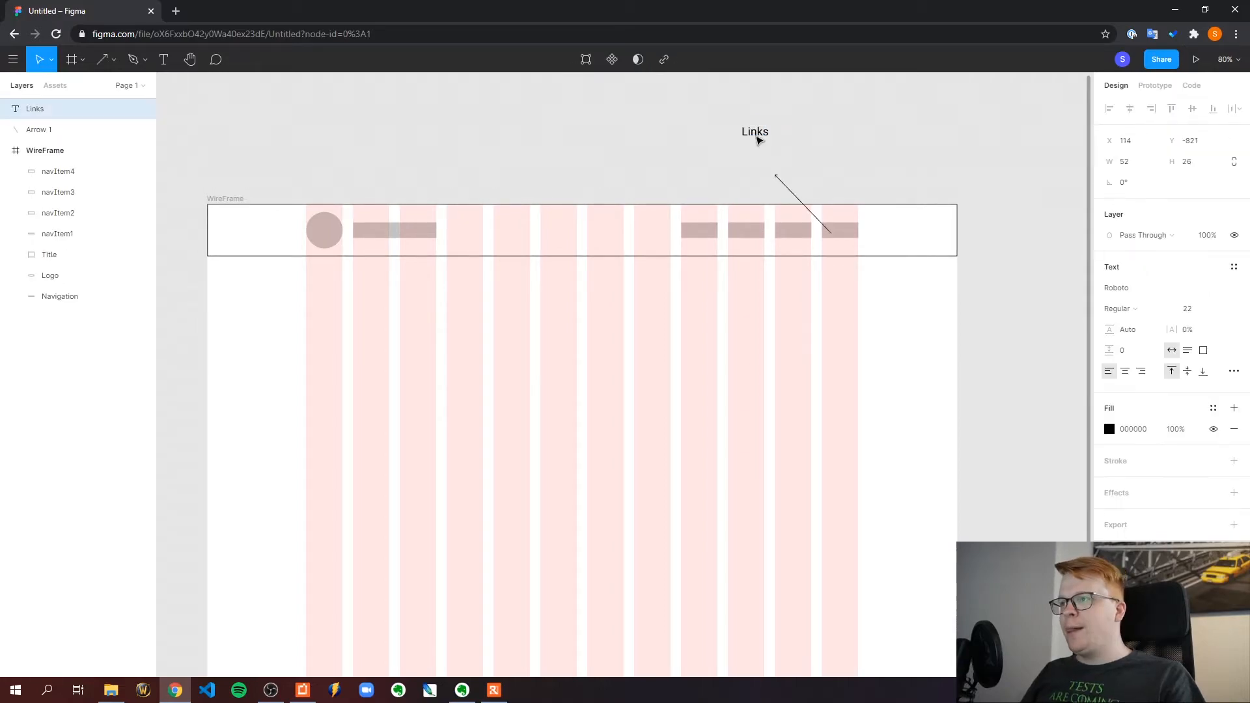
Try labelling the navigation items with an arrow and the text "Links" above the frame, and undo the annotation
drag(757, 140, 771, 170)
click(863, 141)
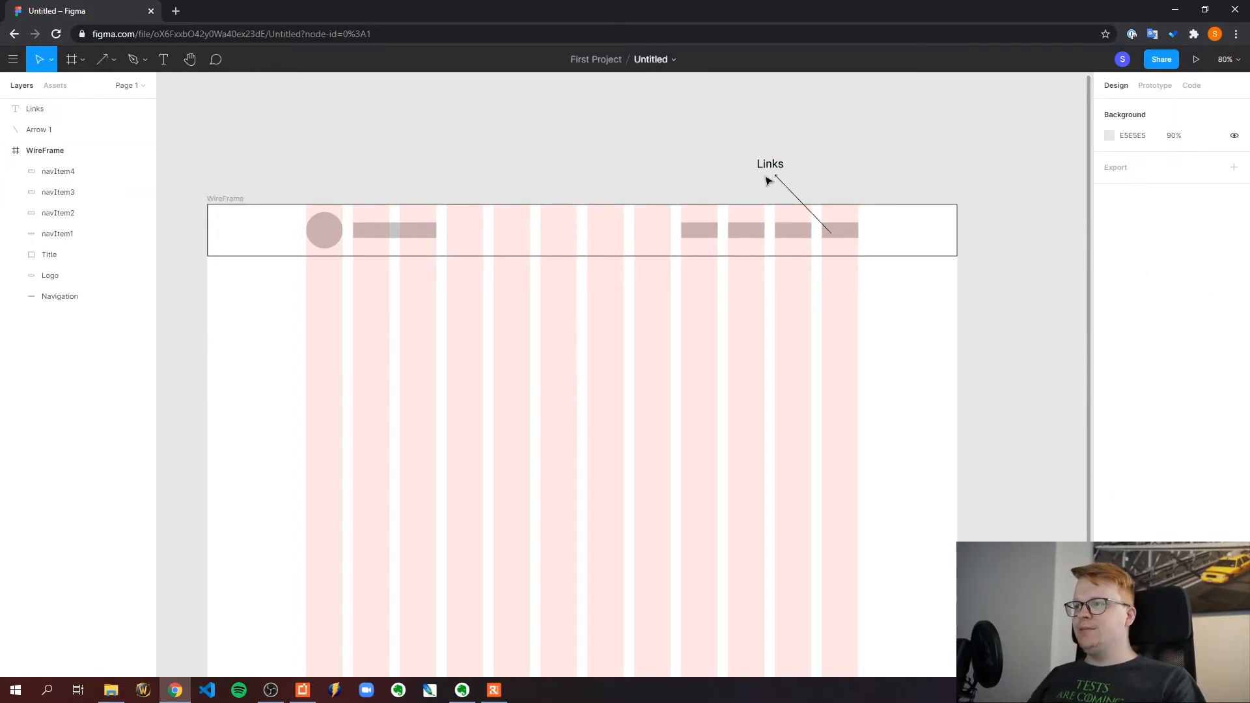
click(794, 194)
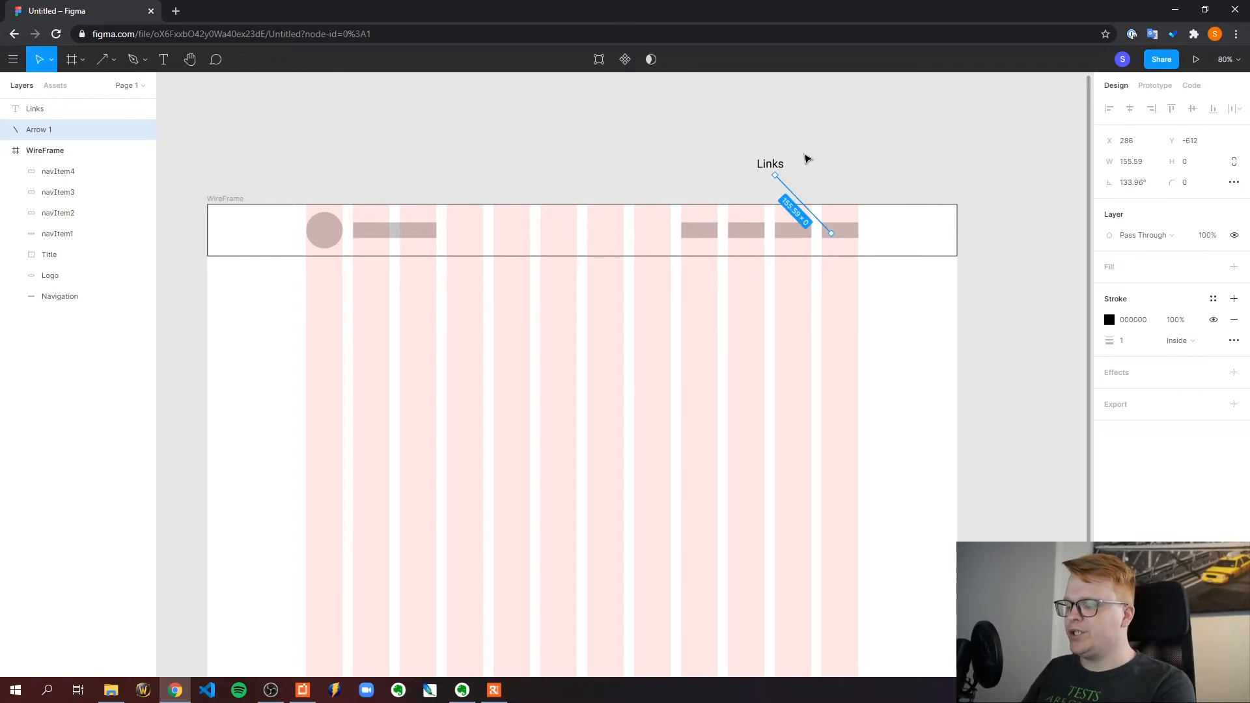
key(ctrl+z)
key(ctrl+z)
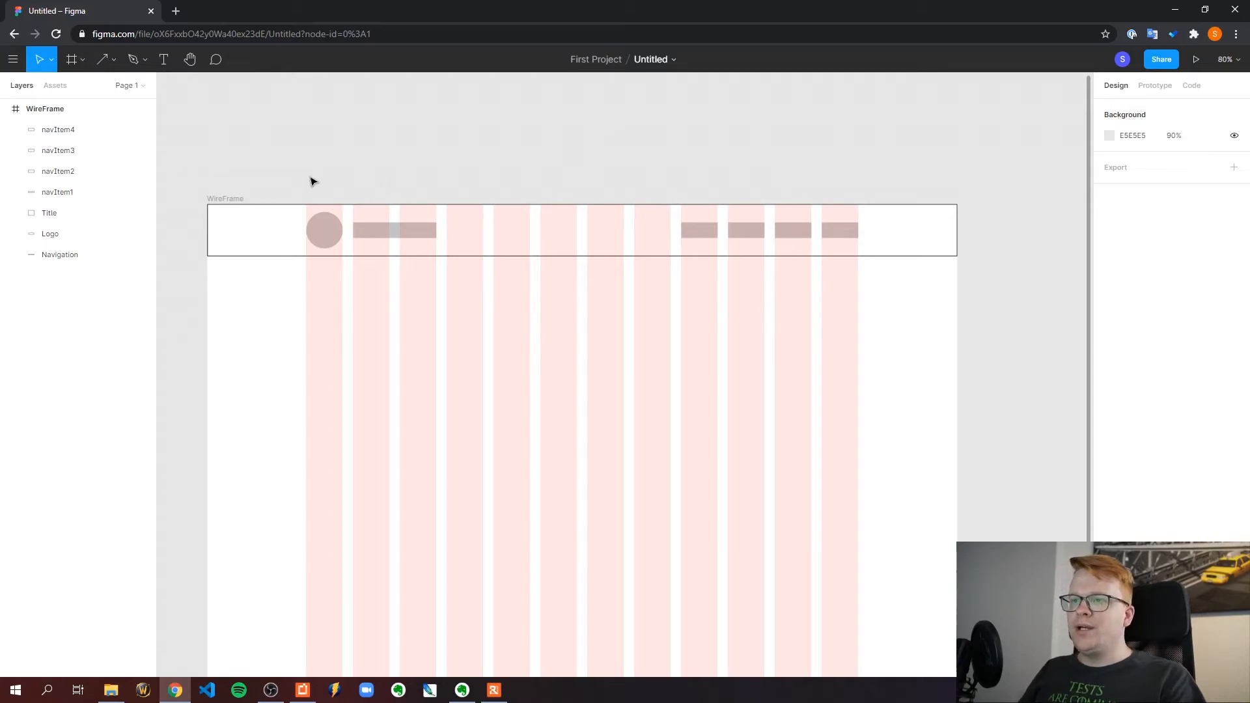
Draw a full-width rectangle of about 1440 × 922 from below the navigation bar to the frame's bottom edge
scroll(556, 178, down, 2)
scroll(547, 179, up, 1)
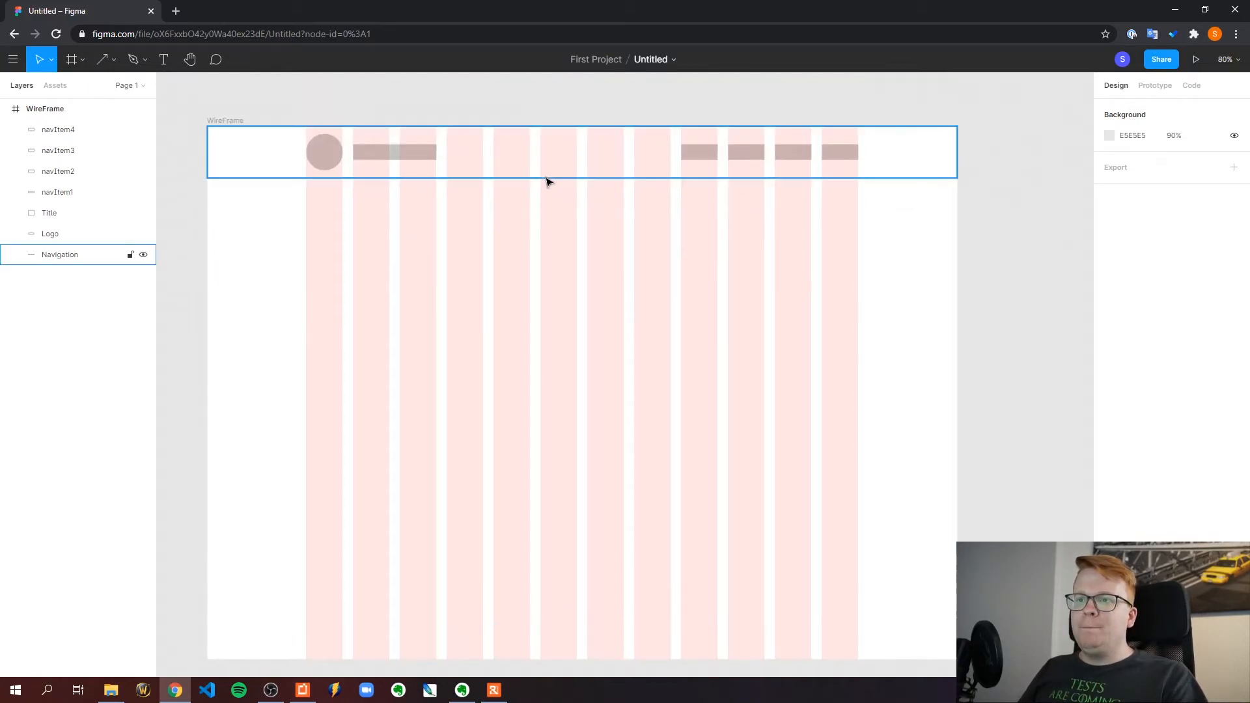
scroll(371, 279, down, 1)
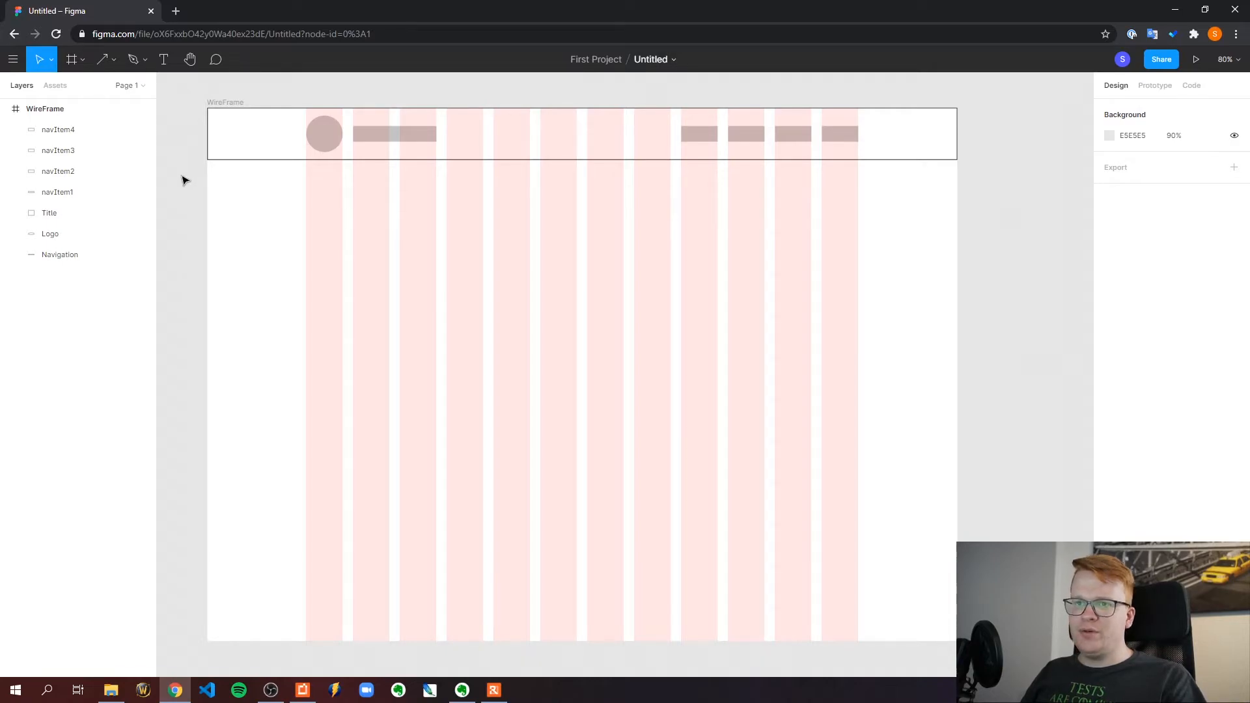
click(103, 60)
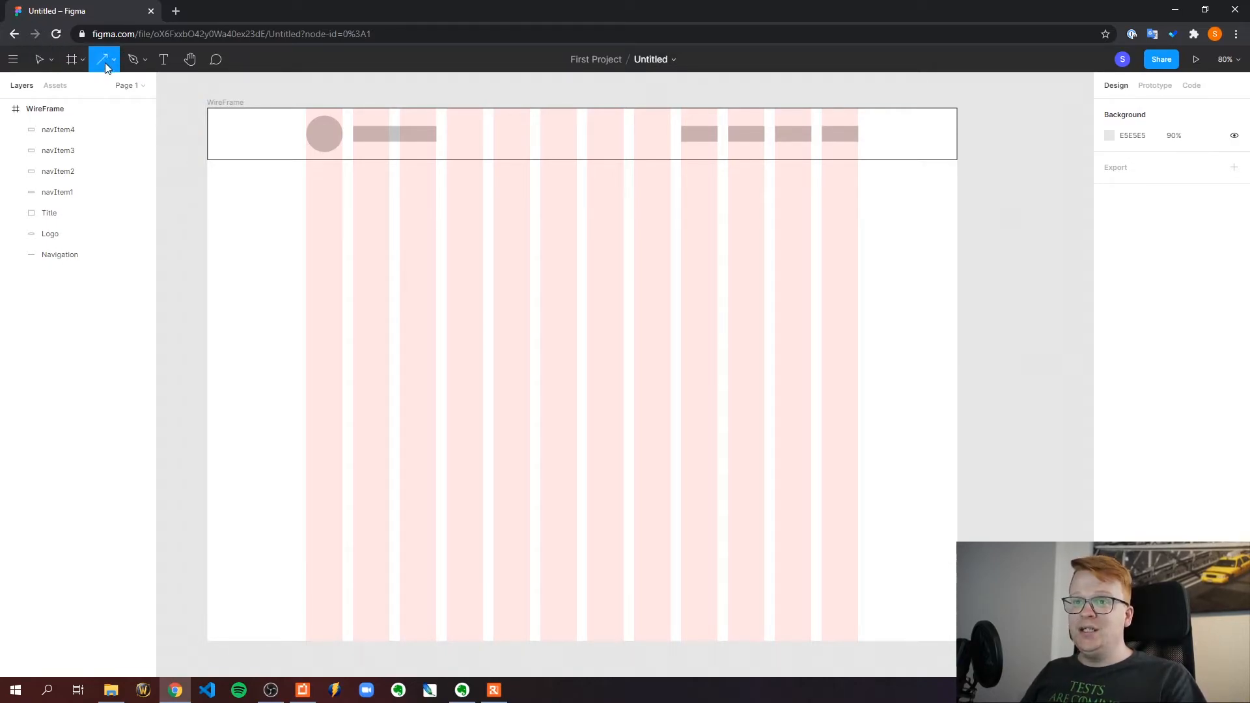
right_click(106, 65)
click(116, 65)
click(114, 59)
click(113, 85)
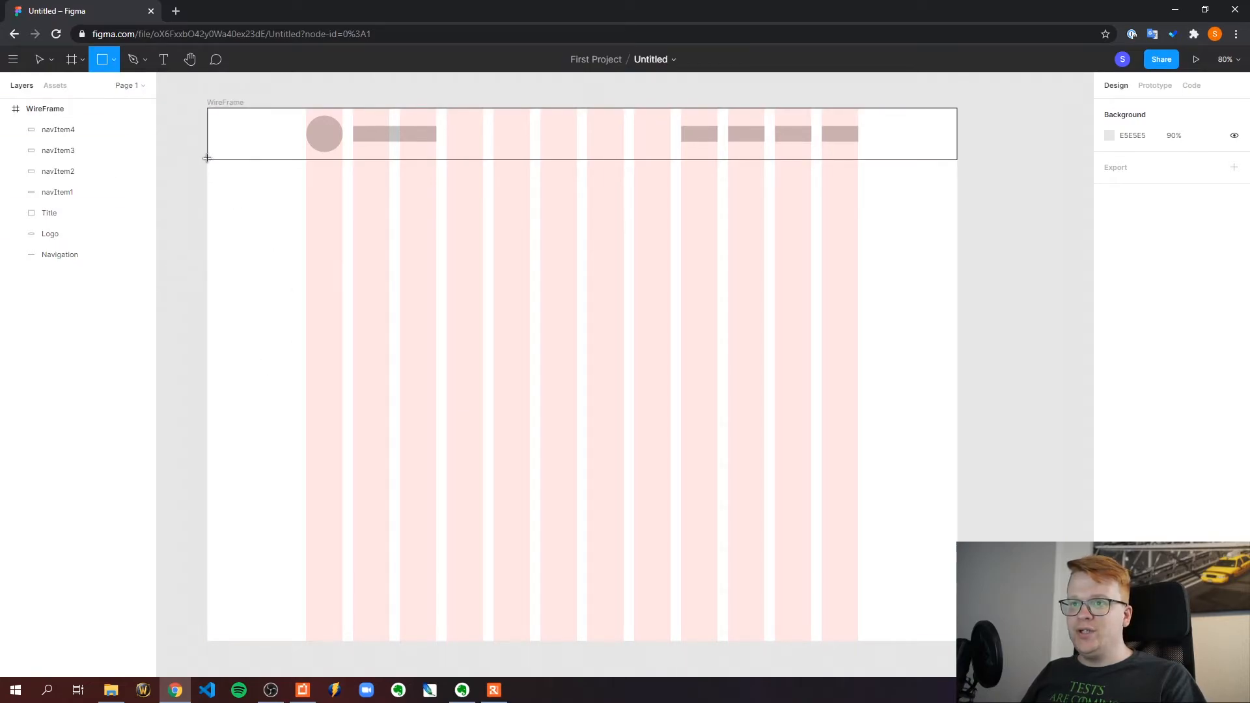
drag(207, 161, 949, 641)
drag(962, 641, 957, 641)
click(1004, 419)
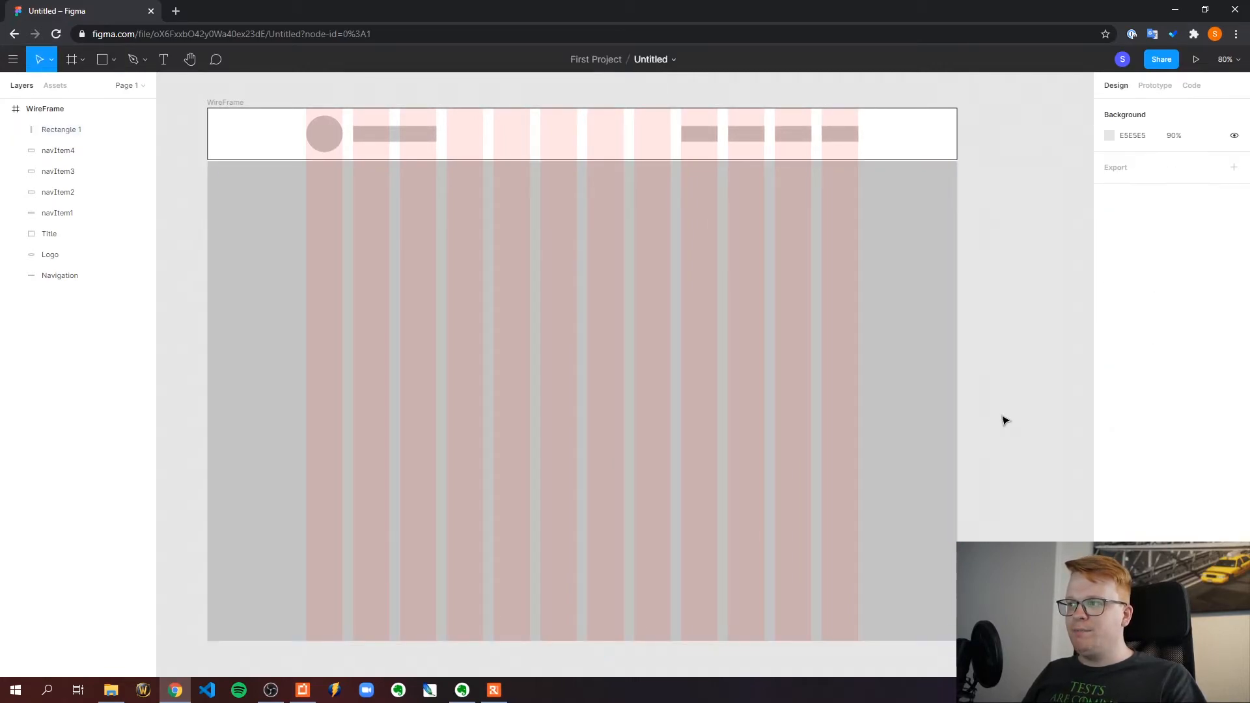
Nudge the large rectangle up to Y 99 so it meets the navigation bar's lower edge
click(245, 226)
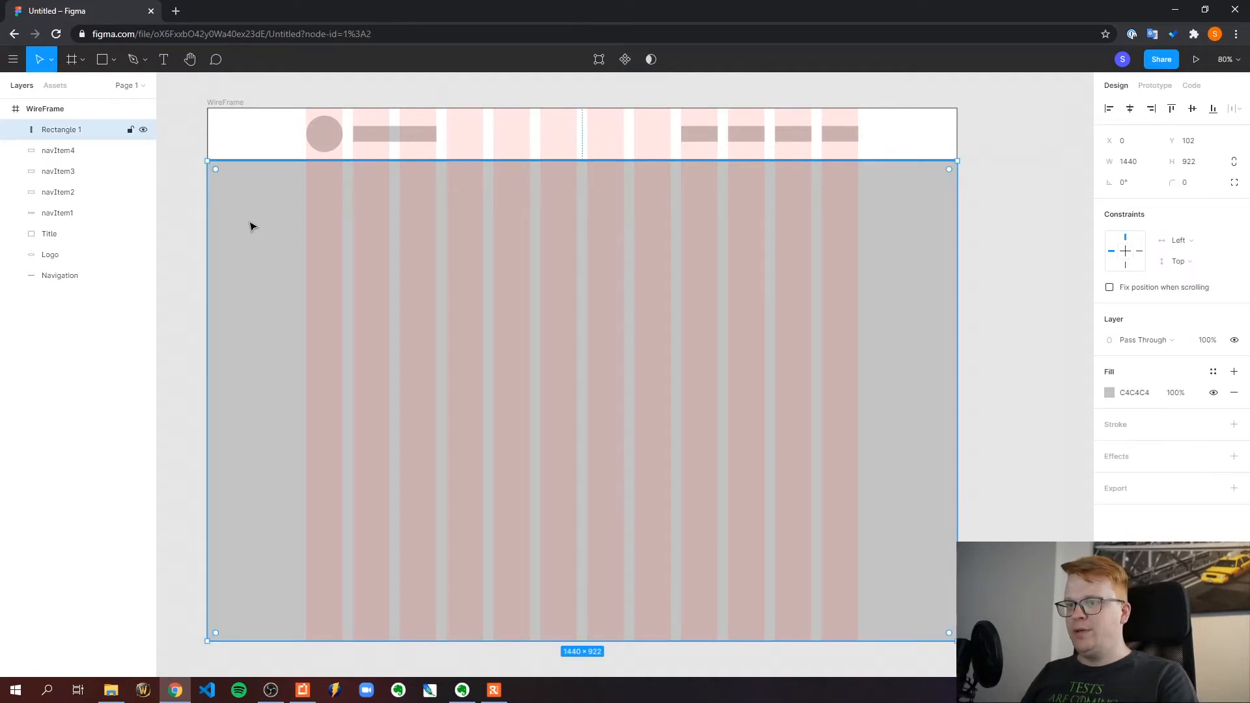
key(Up)
key(Up)
key(Up)
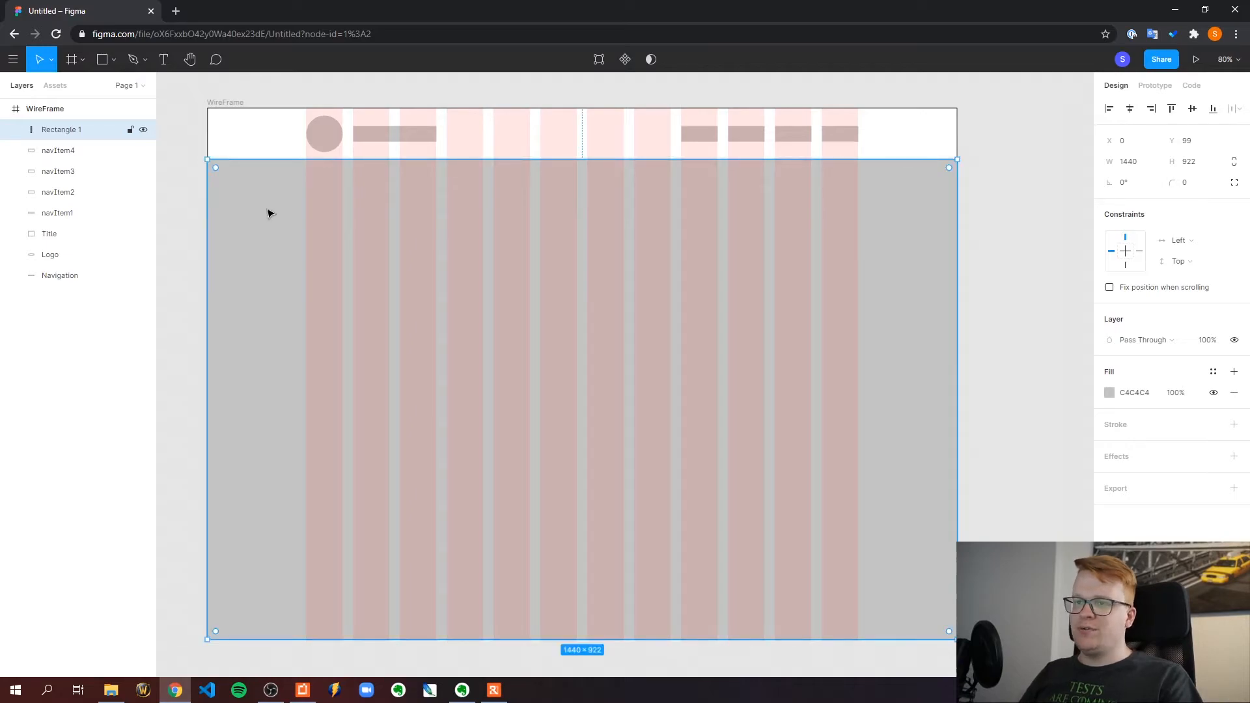
click(175, 162)
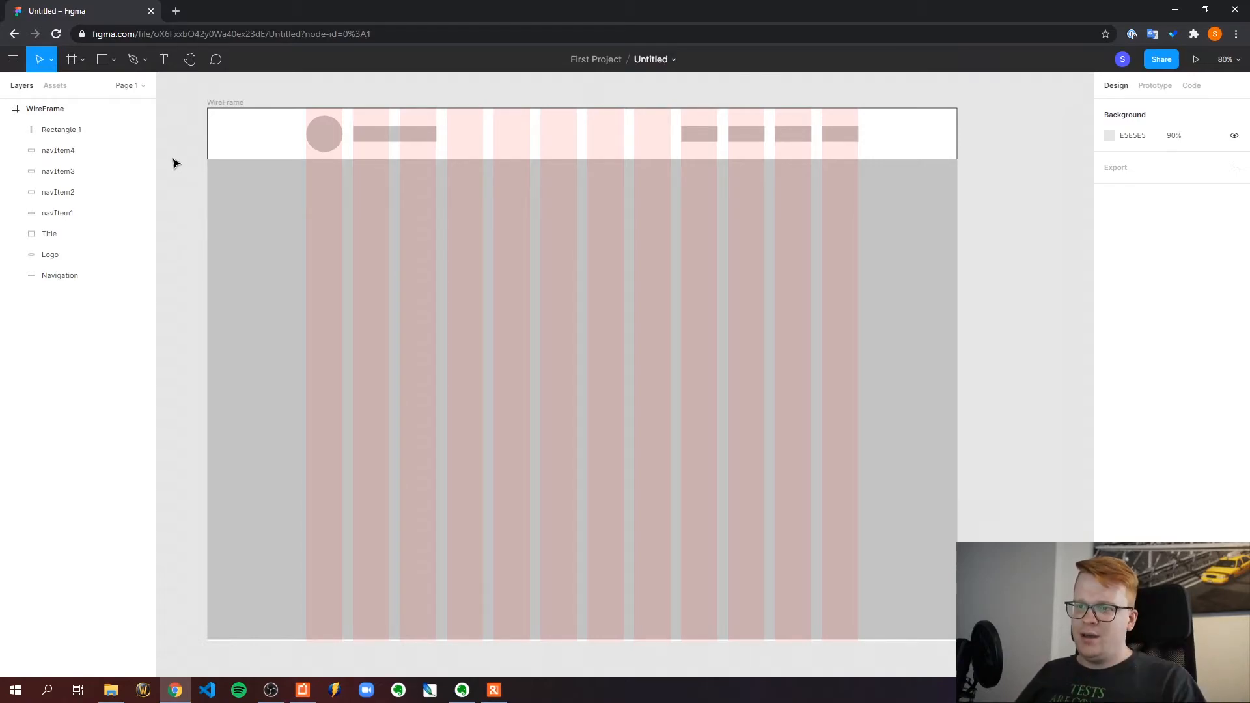
Extend the large rectangle's height to 925 so it reaches the frame's bottom edge
click(242, 184)
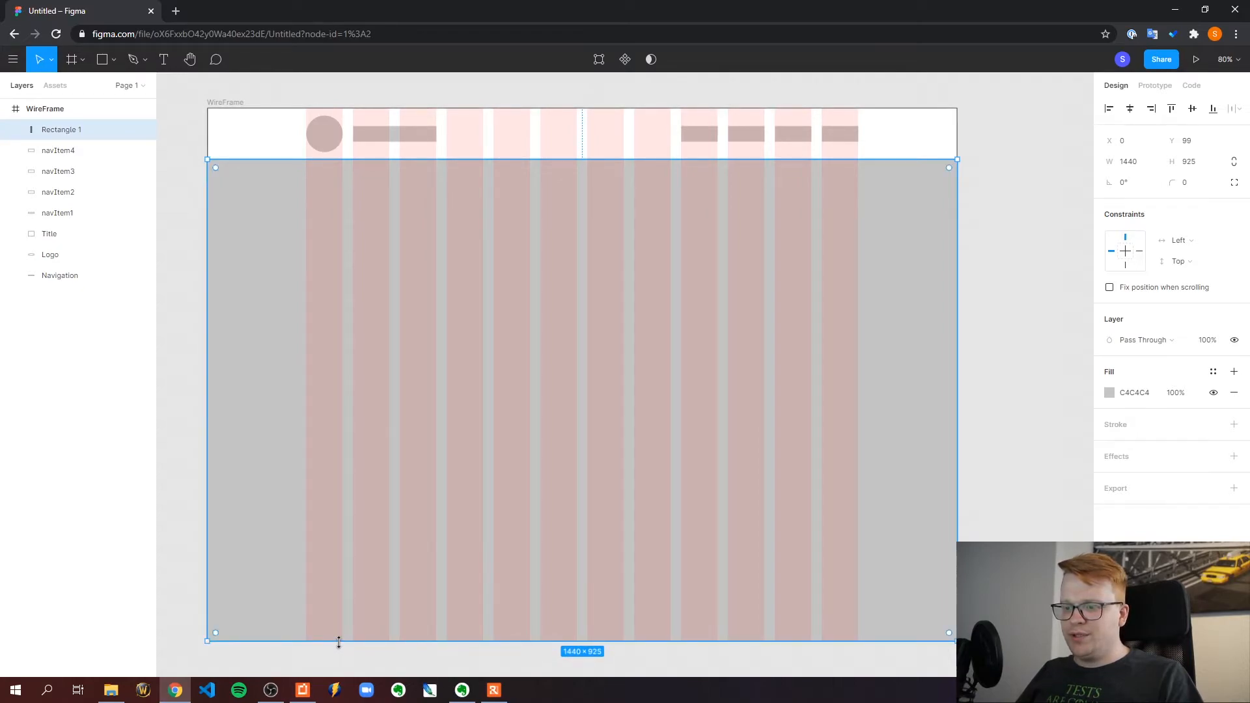
click(164, 461)
click(952, 260)
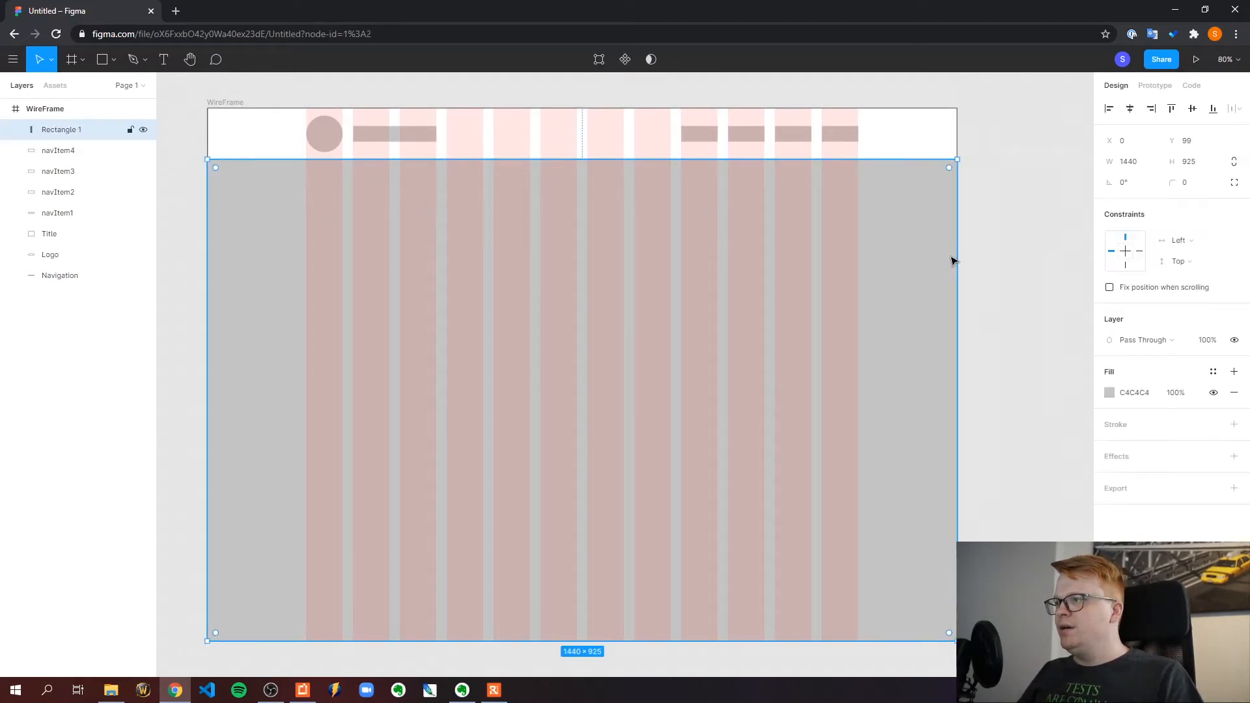
click(1027, 251)
click(924, 244)
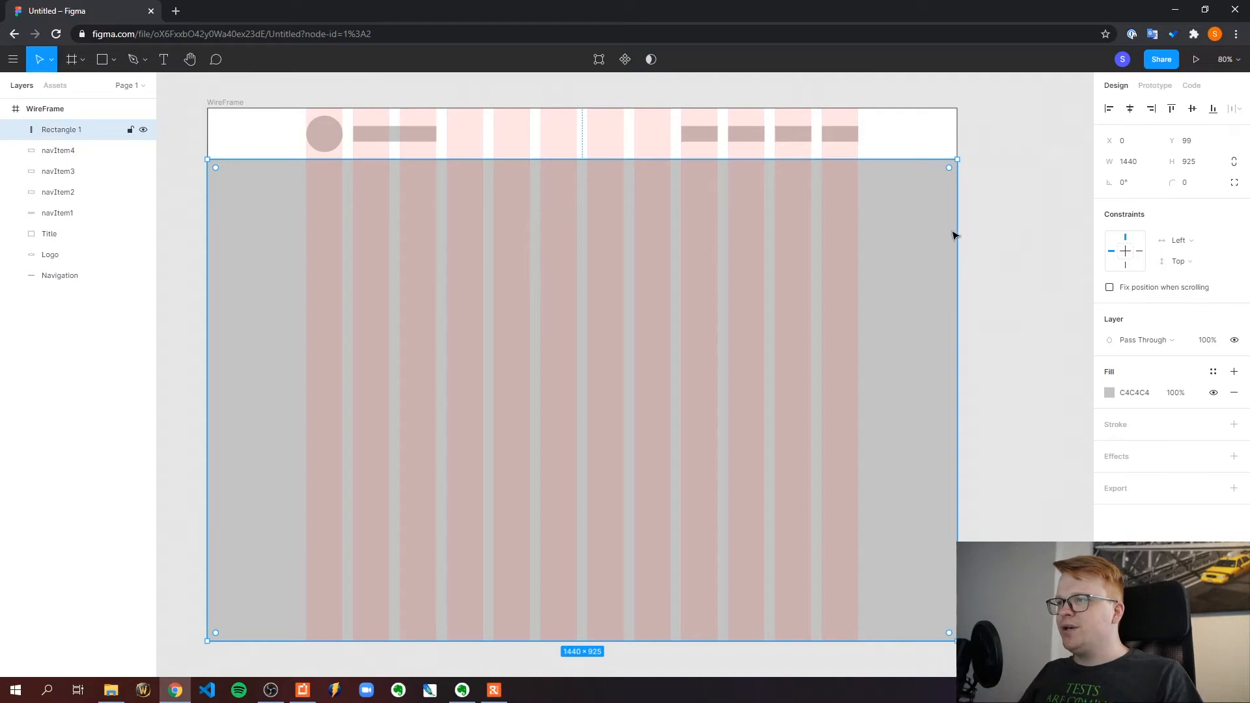
Rename the large rectangle's layer to Image
double_click(71, 132)
text(Image)
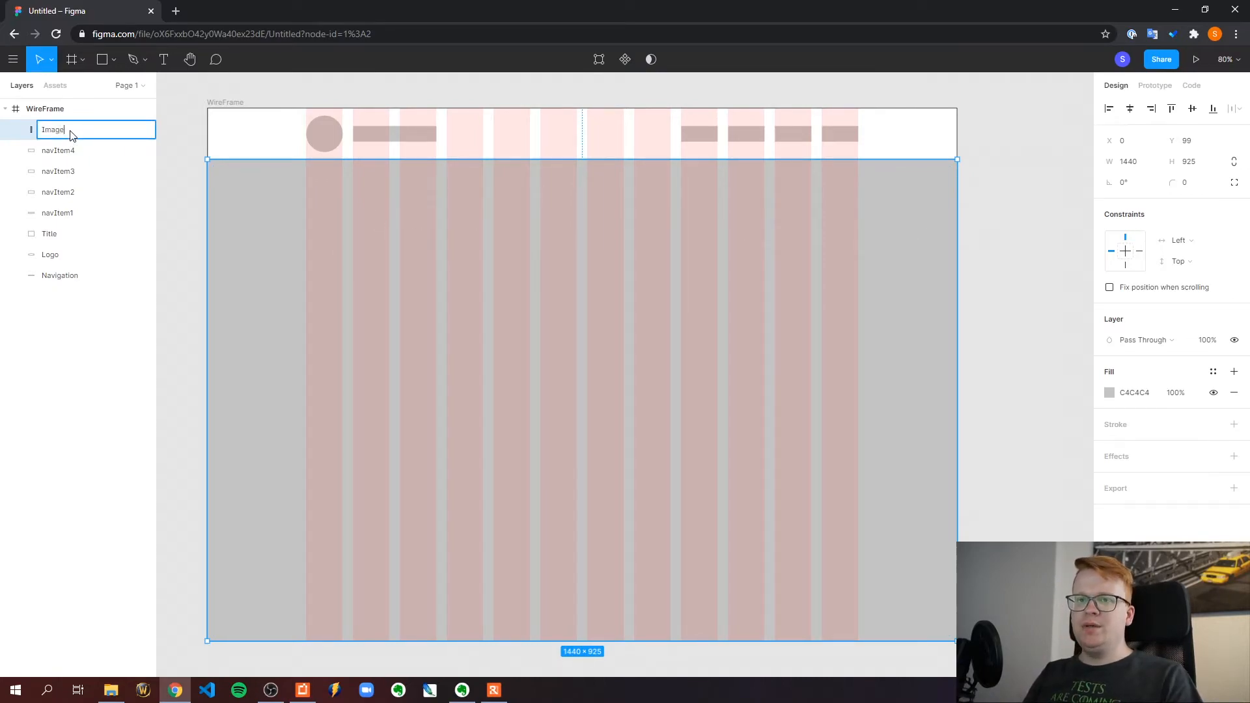
key(Return)
click(136, 168)
Move the Image layer below Navigation, to the end of the WireFrame frame's layer order
click(292, 208)
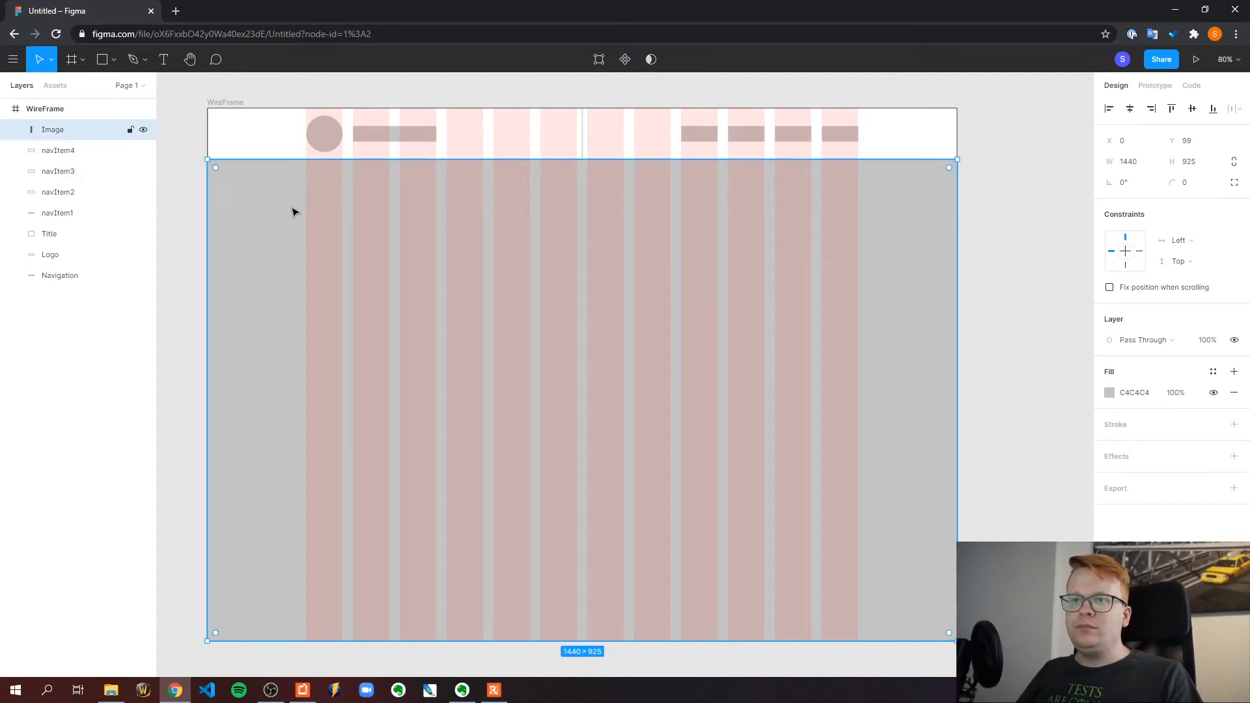
drag(81, 132, 78, 284)
click(150, 218)
click(173, 173)
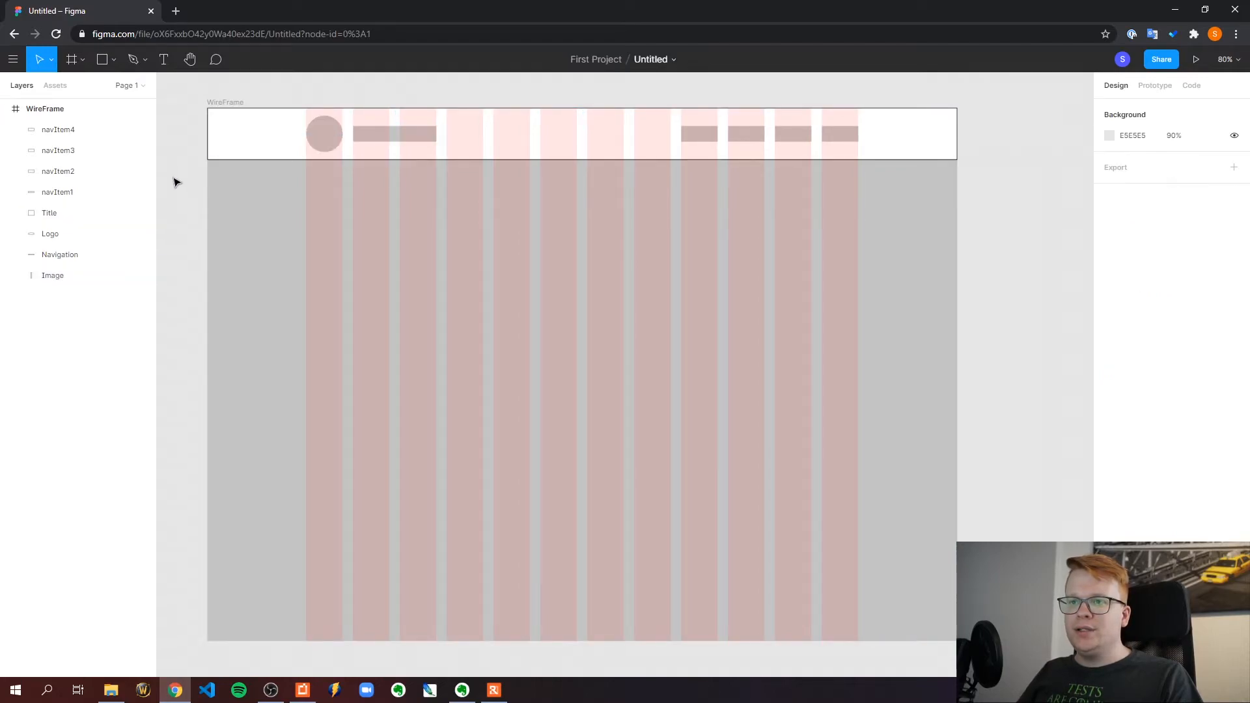
click(280, 188)
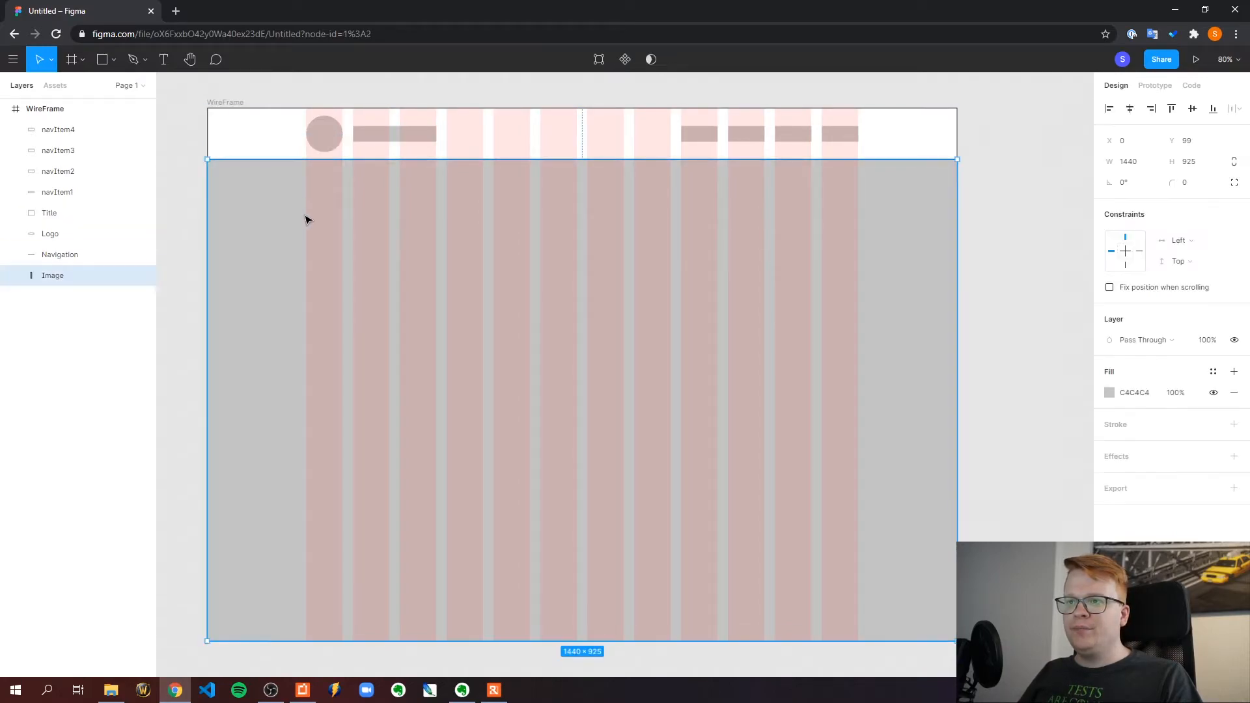
click(171, 155)
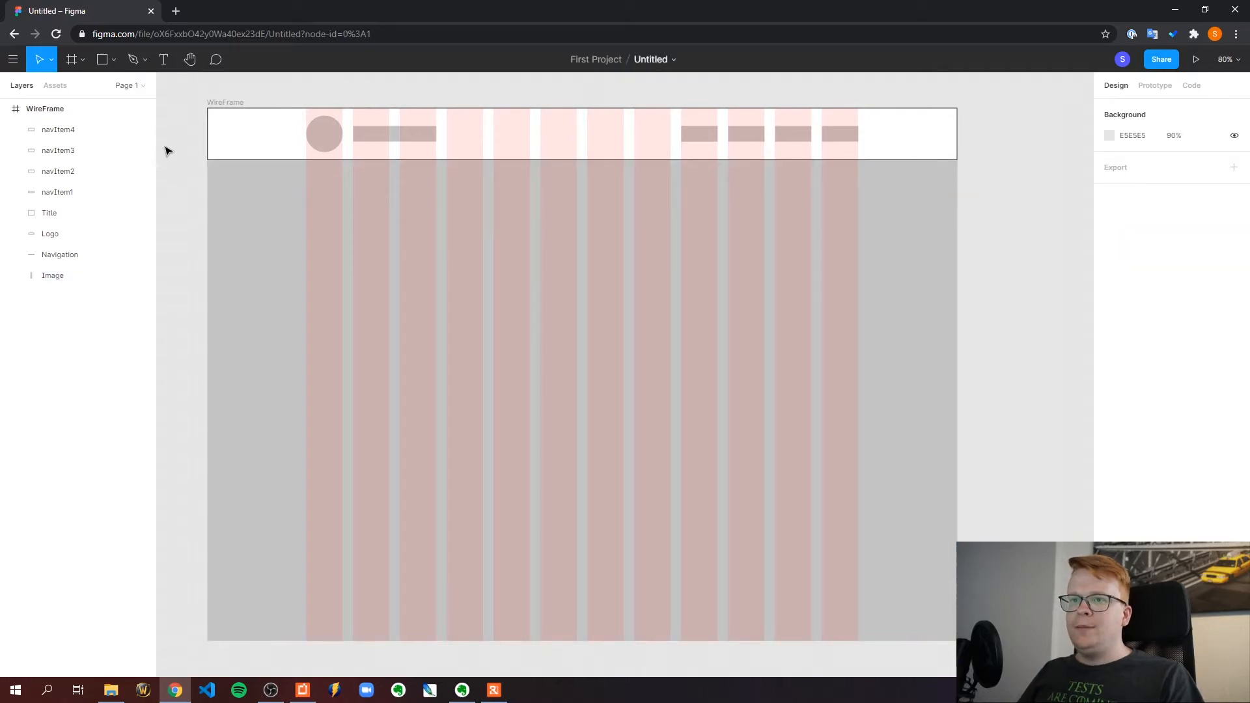
Lighten the Image rectangle's fill to a very light grey
drag(946, 436, 926, 358)
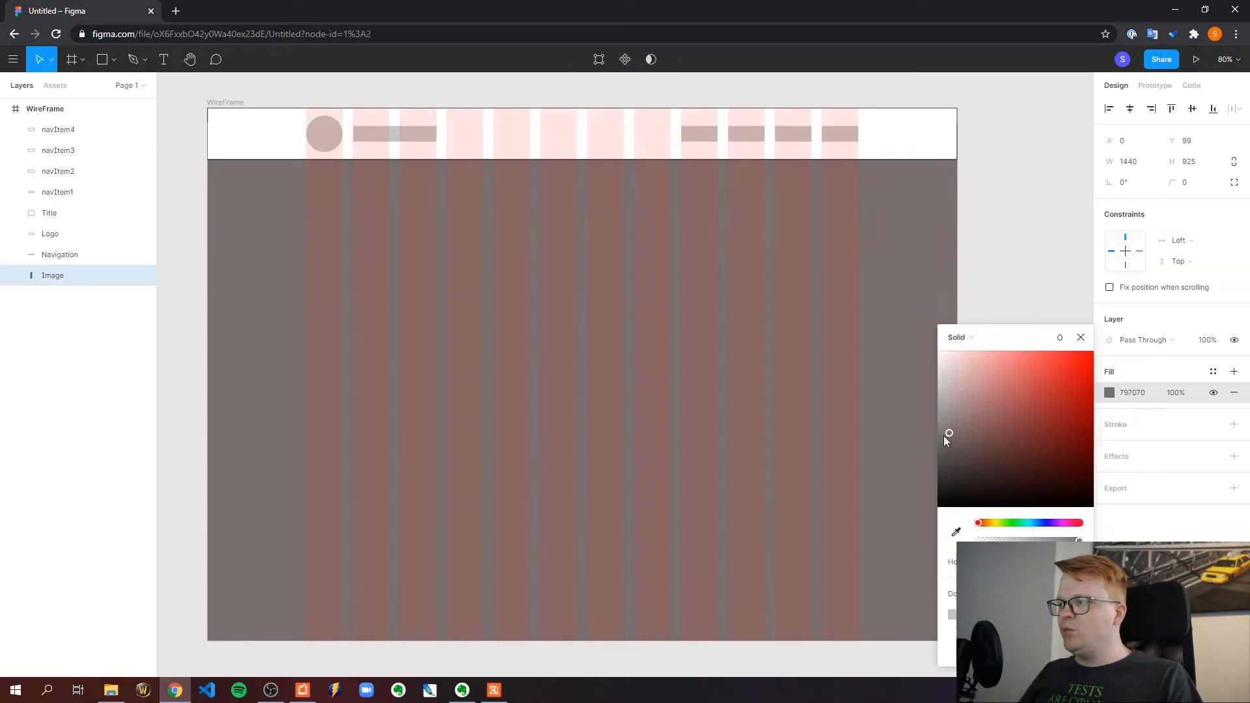
click(1018, 203)
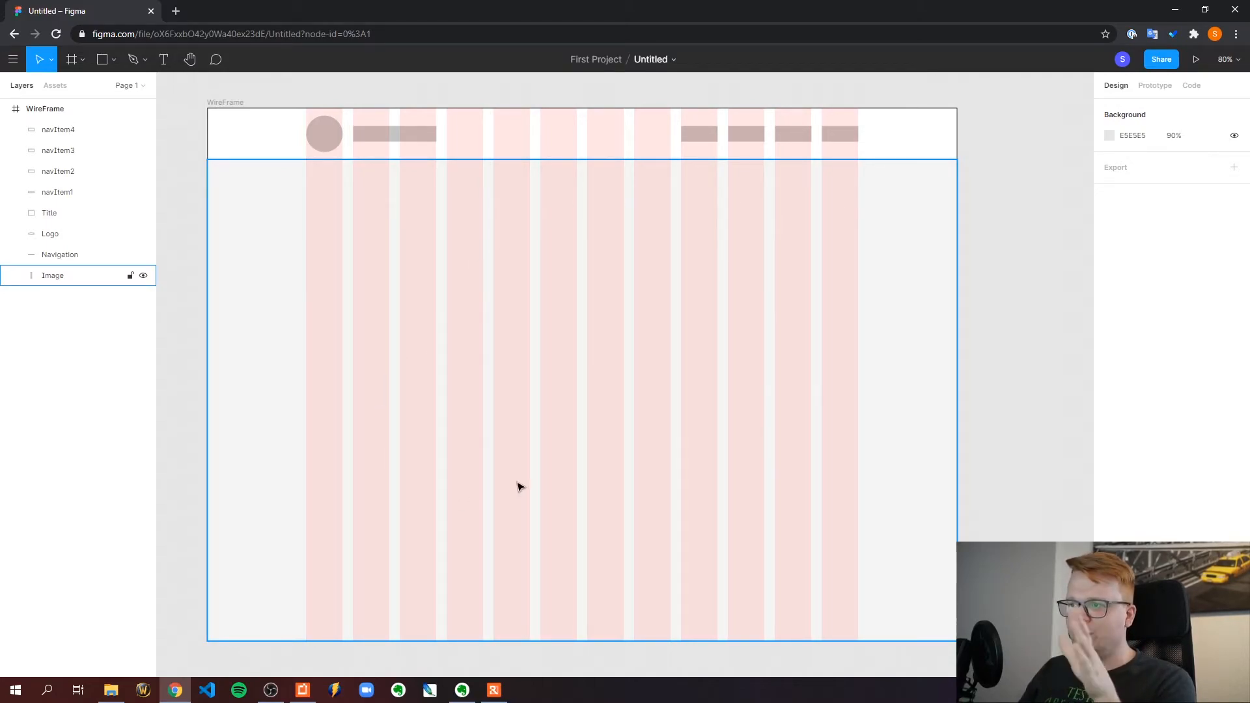
Draw a rectangle about 610 × 93 across the first seven grid columns beneath the navigation bar and nudge it slightly upward
click(192, 189)
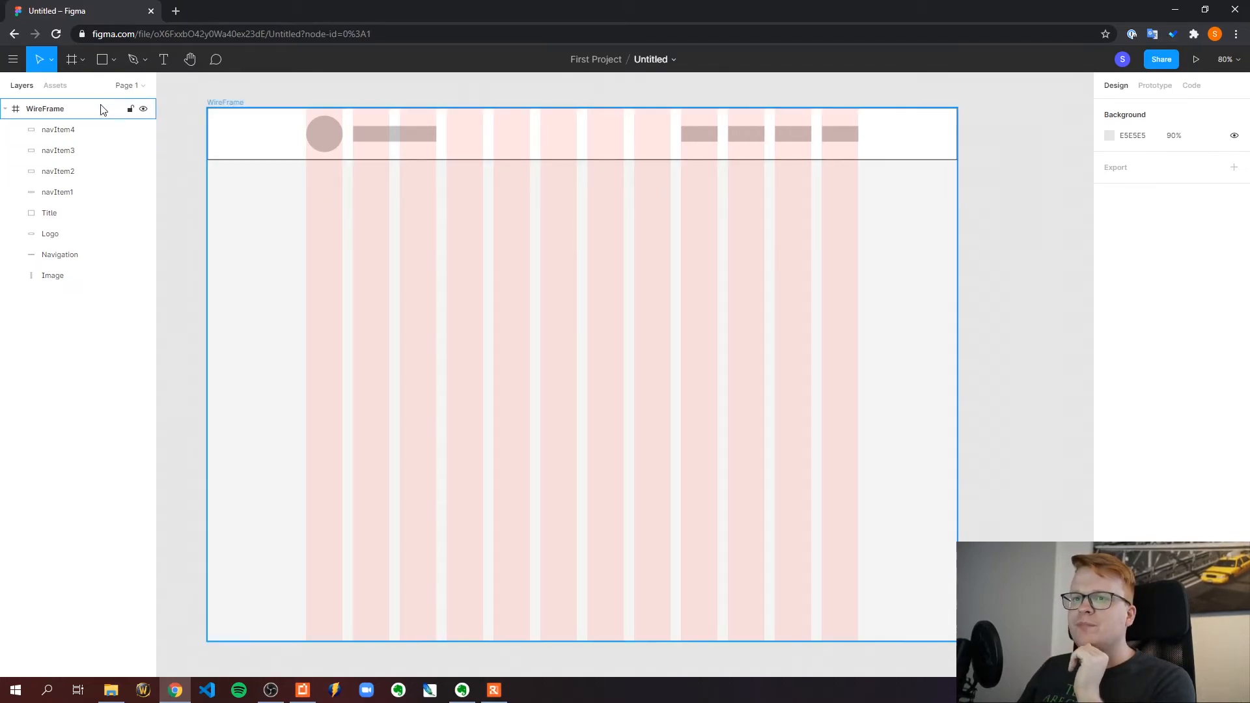
click(113, 59)
click(104, 91)
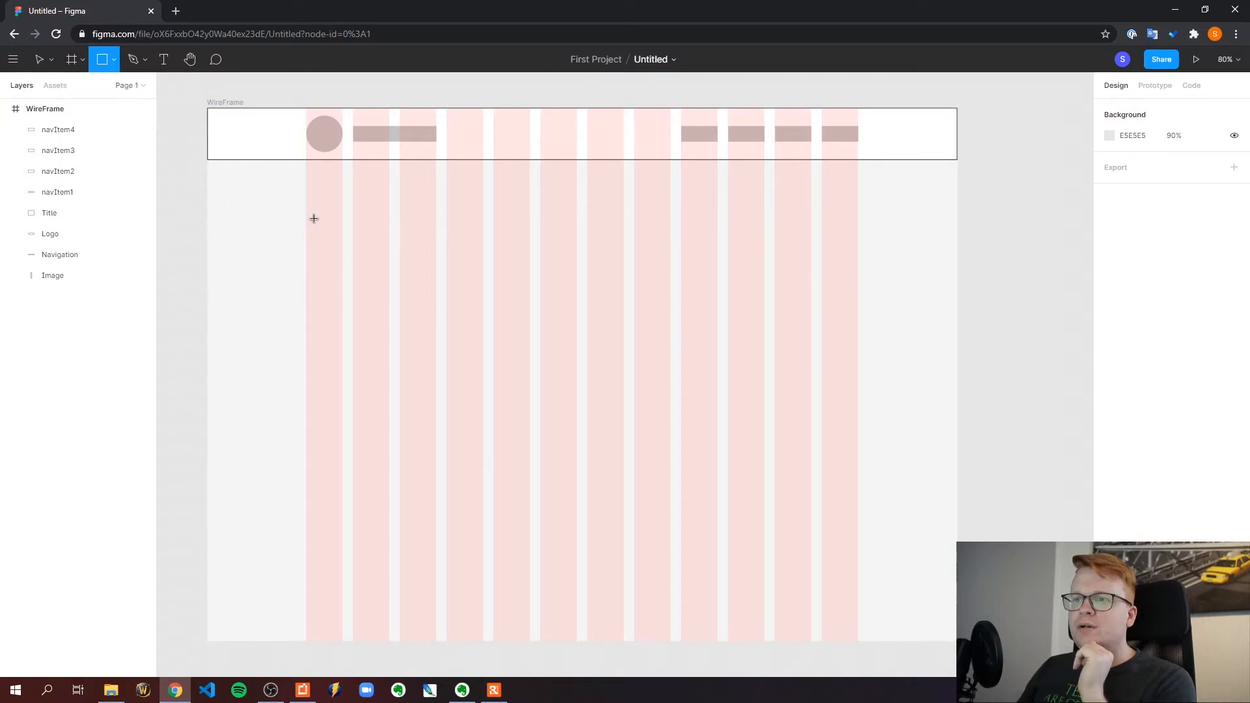
mouse_move(306, 207)
mouse_down()
mouse_move(533, 246)
mouse_move(590, 229)
mouse_move(619, 234)
mouse_move(623, 254)
mouse_up()
drag(584, 233, 583, 229)
click(510, 87)
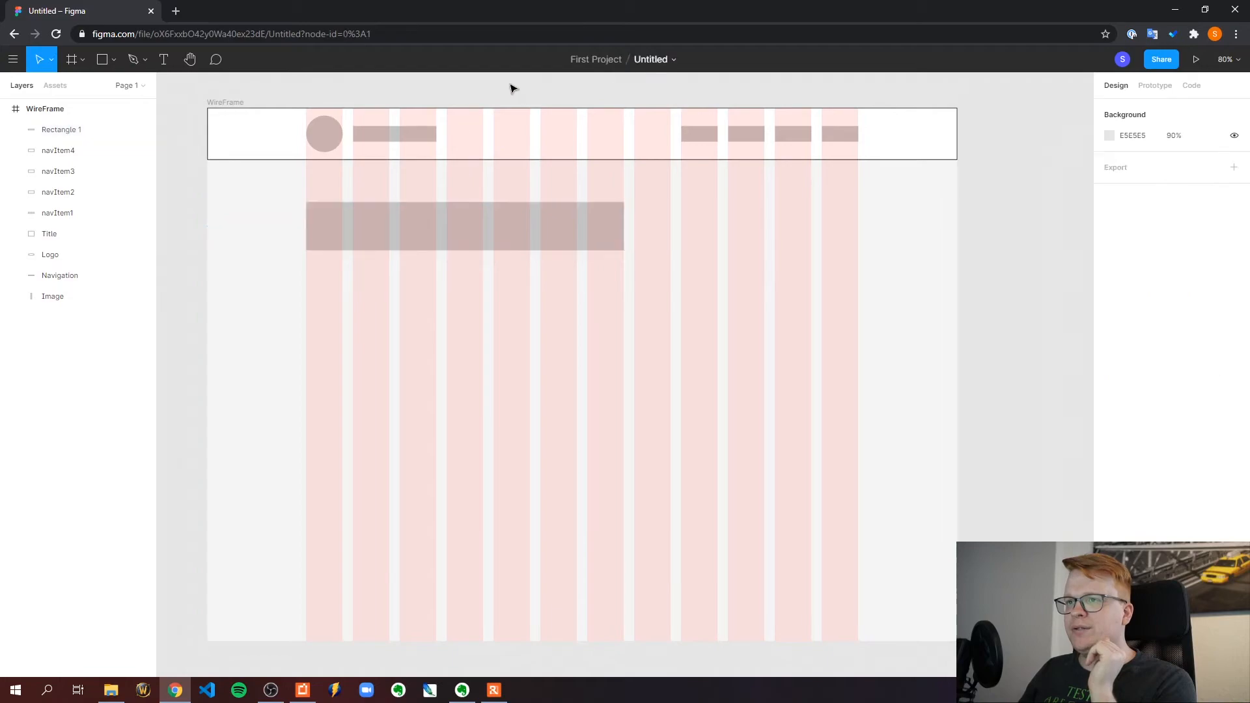
Draw a second, thinner rectangle about 520 × 52 across the first six columns, just beneath the large bar
click(103, 59)
click(113, 61)
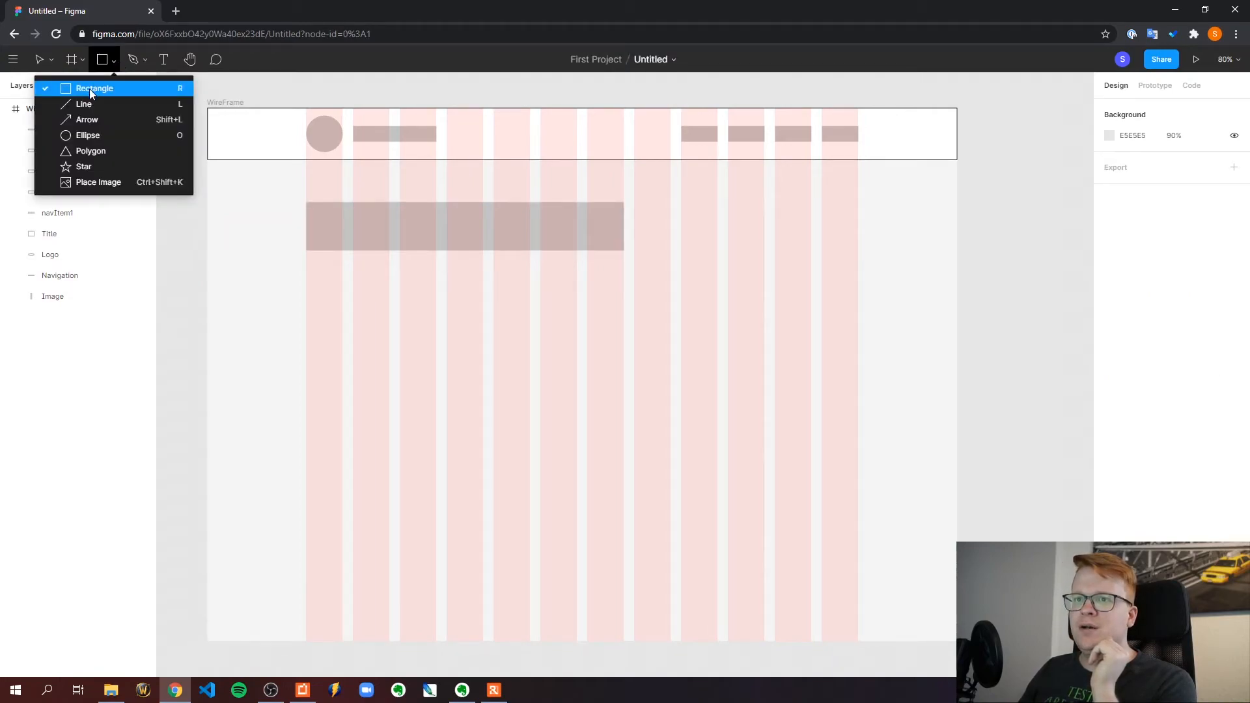
click(88, 89)
mouse_move(306, 262)
mouse_down()
mouse_move(509, 295)
mouse_move(576, 290)
mouse_up()
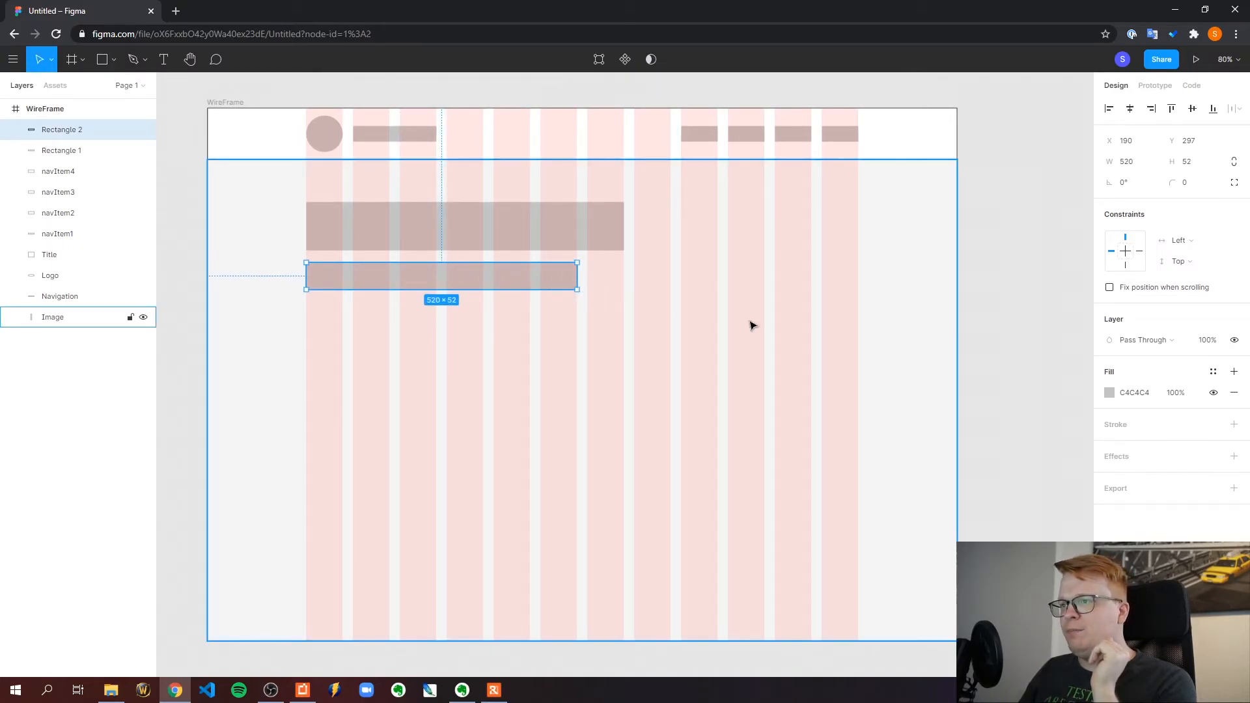
Lighten the thinner rectangle's fill to D9D9D9 and move it slightly up to Y 291
click(1111, 394)
drag(954, 416, 936, 379)
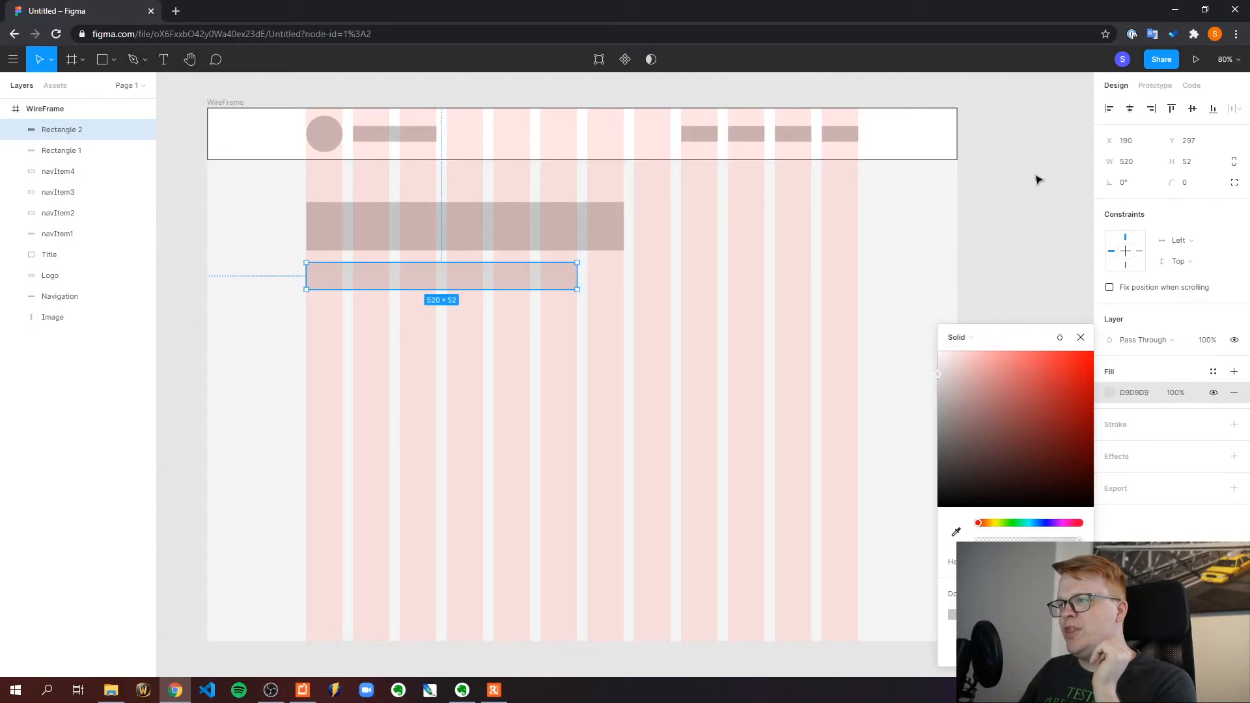
click(1041, 164)
drag(443, 294, 444, 290)
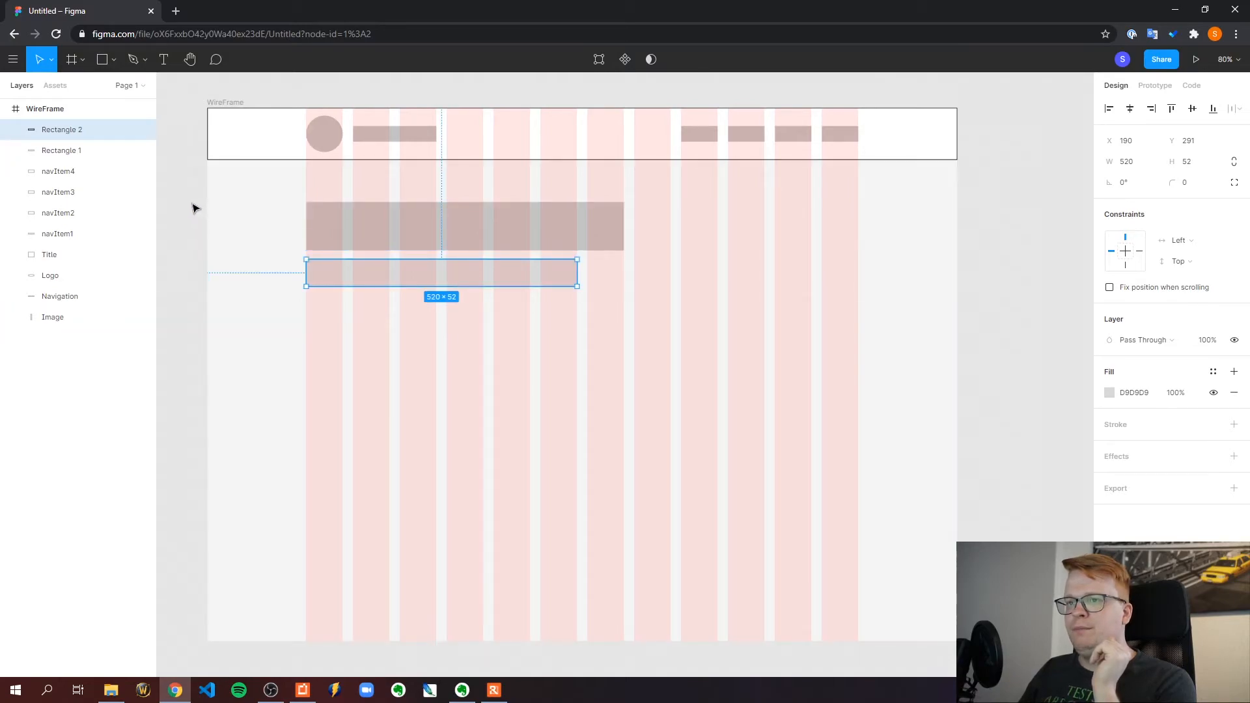
click(196, 207)
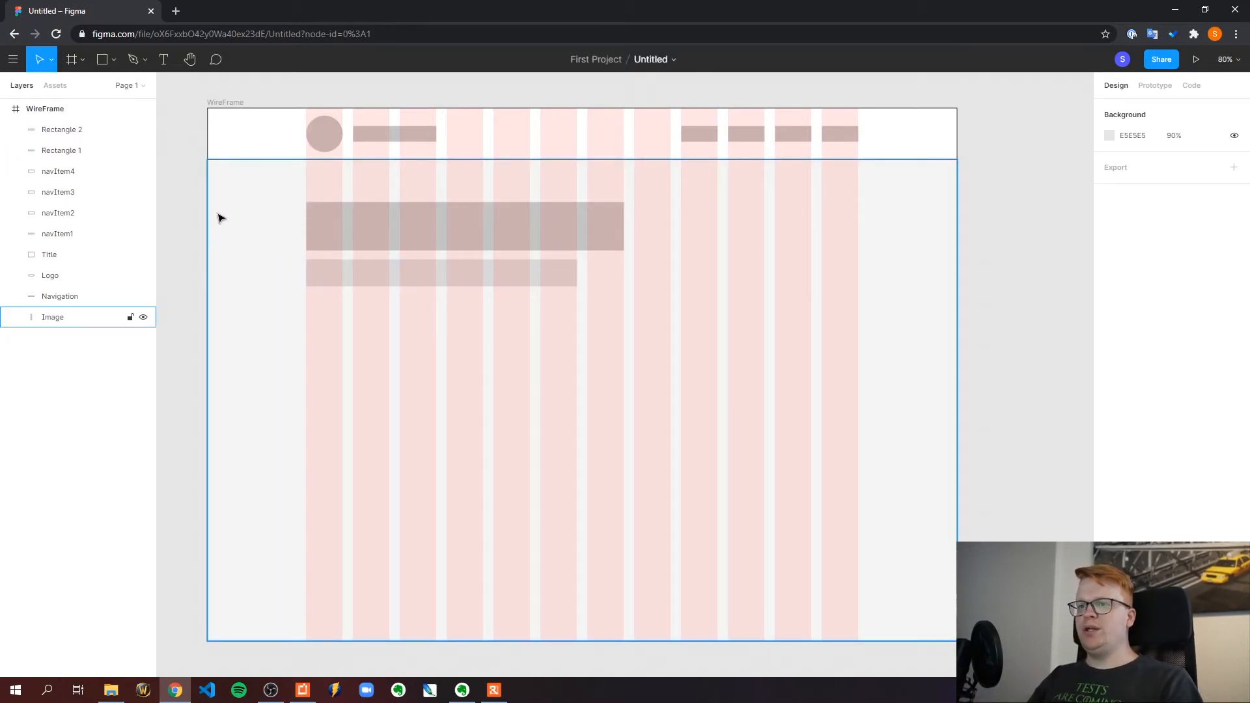
click(417, 225)
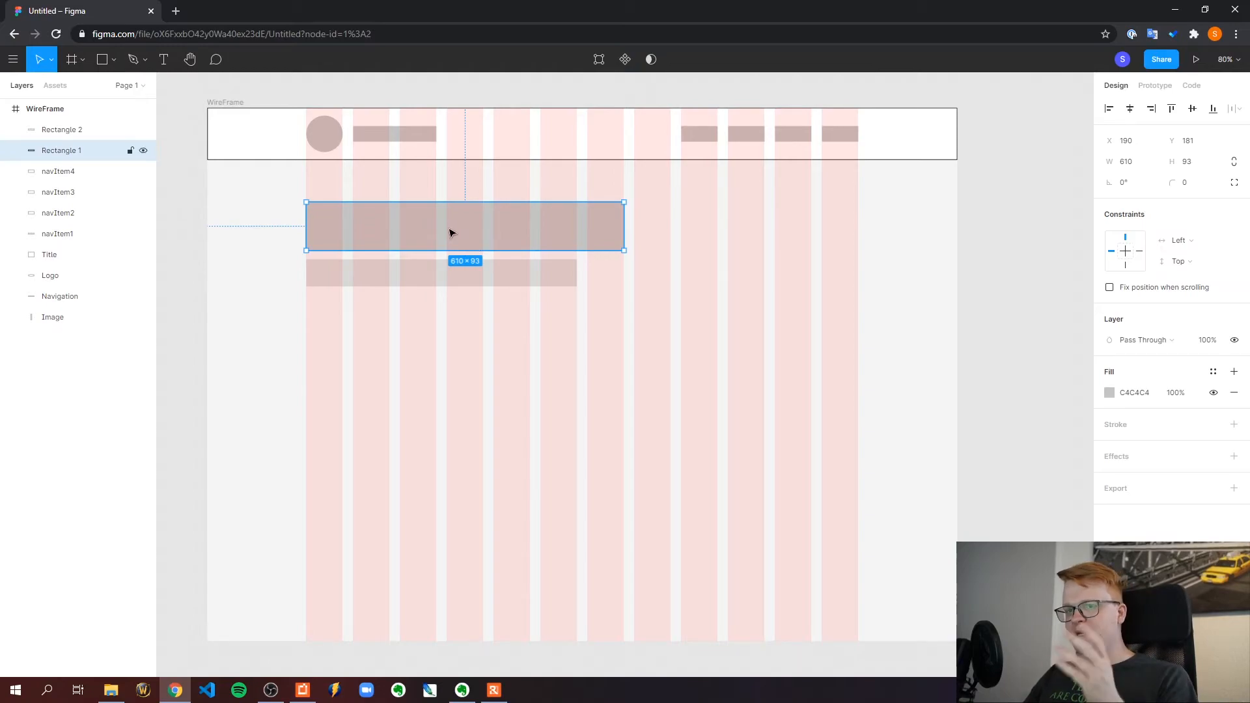
click(427, 281)
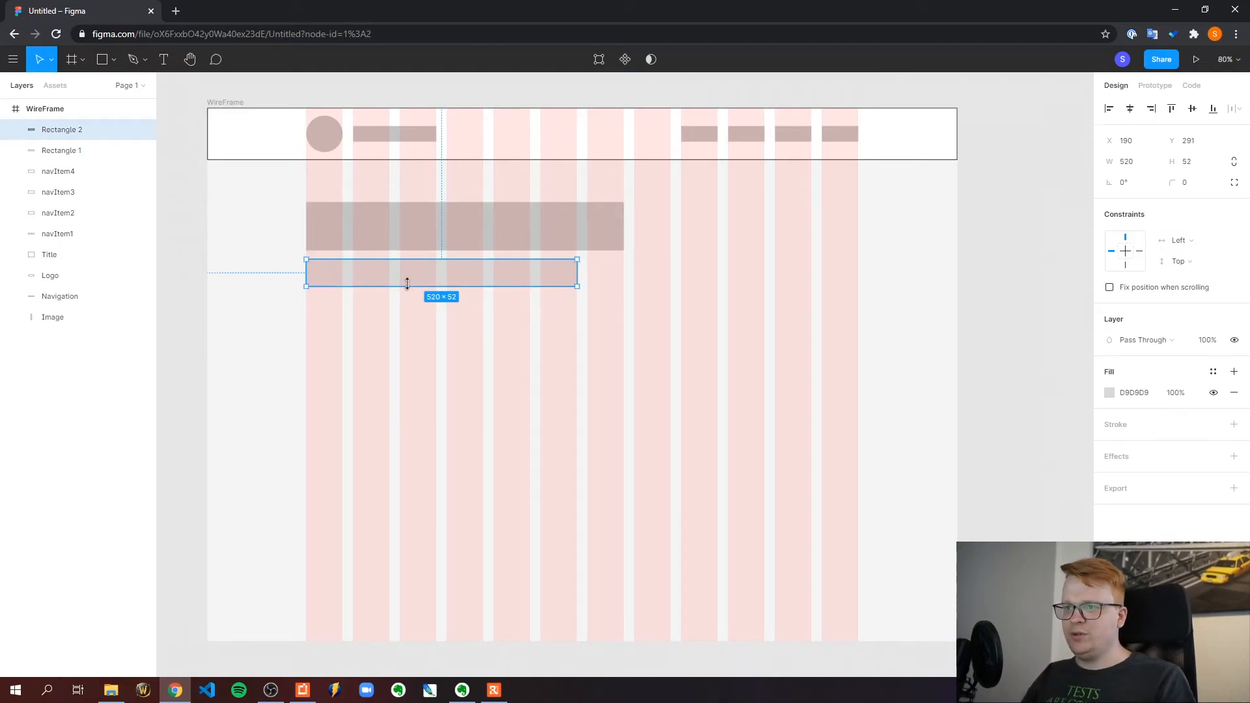
click(191, 232)
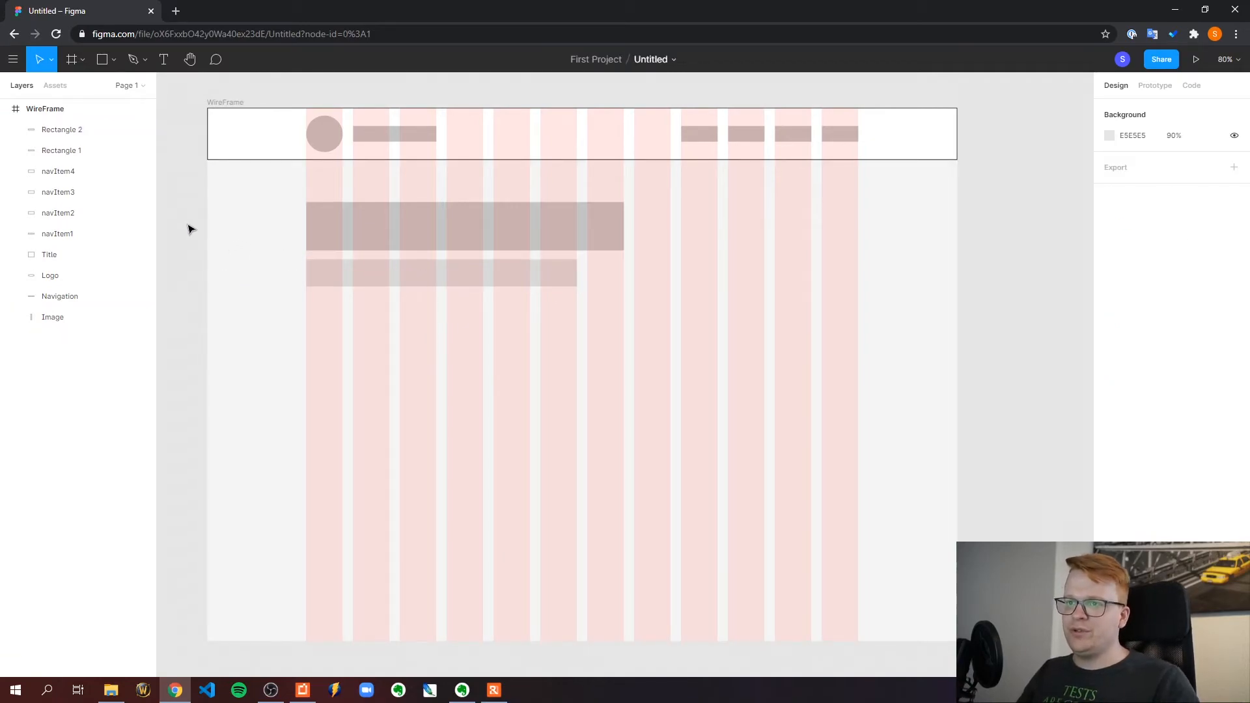
click(348, 236)
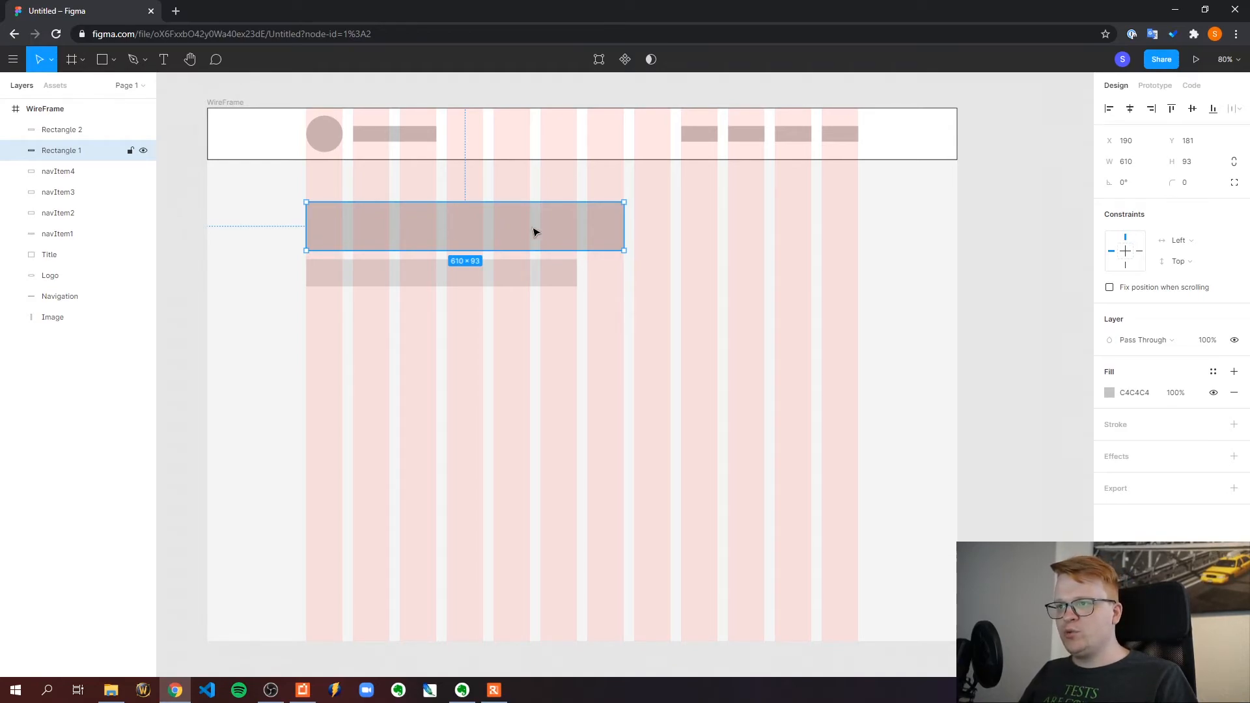
click(348, 278)
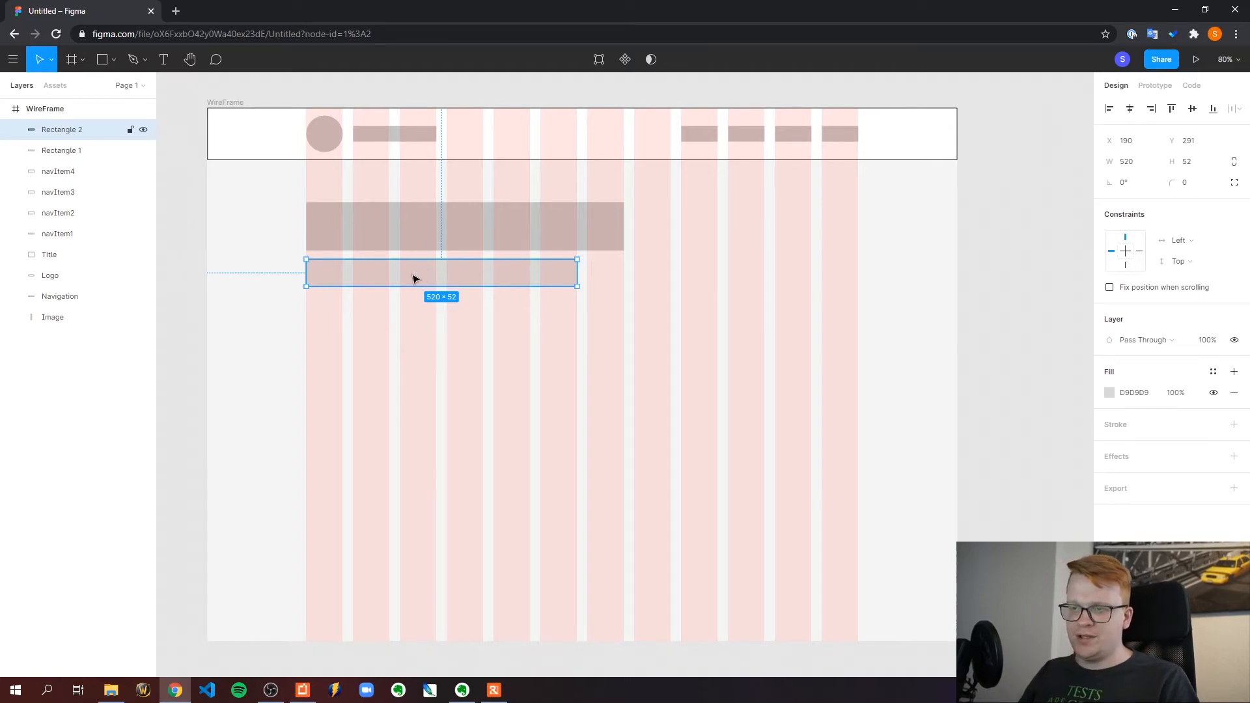
click(191, 195)
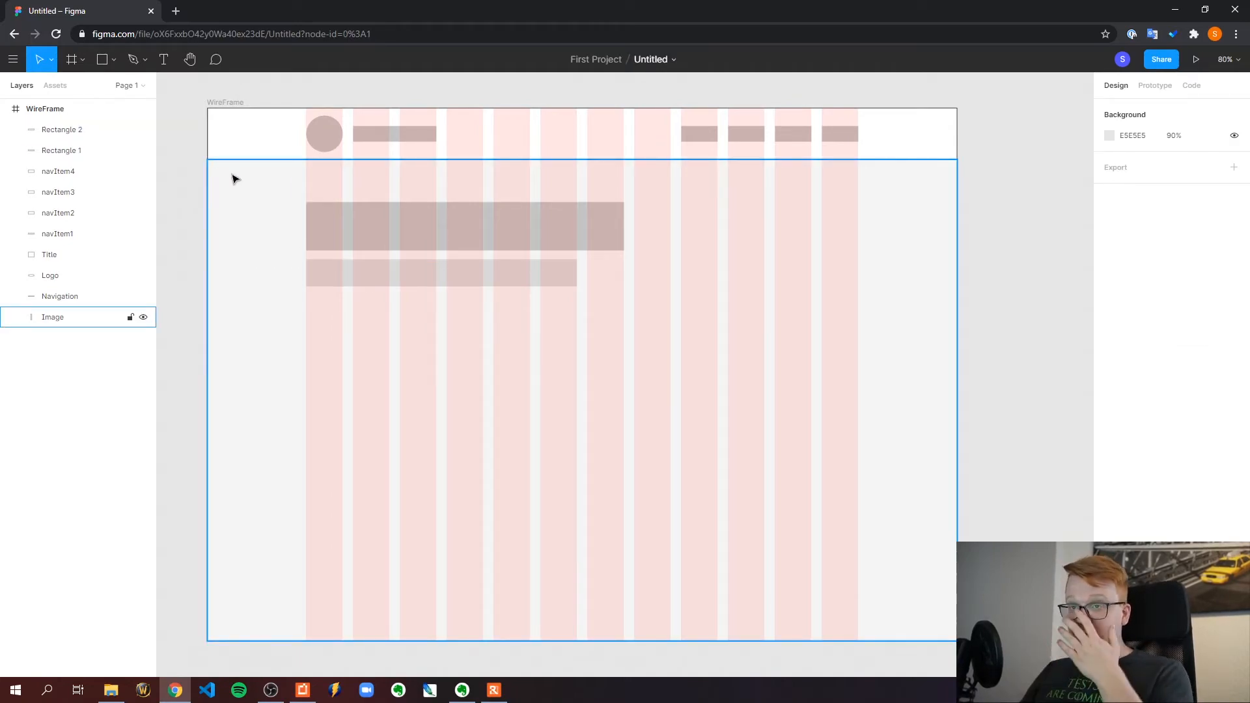
Draw a third rectangle about 250 × 59 across the first three columns, beneath the two text bars
click(114, 59)
click(78, 88)
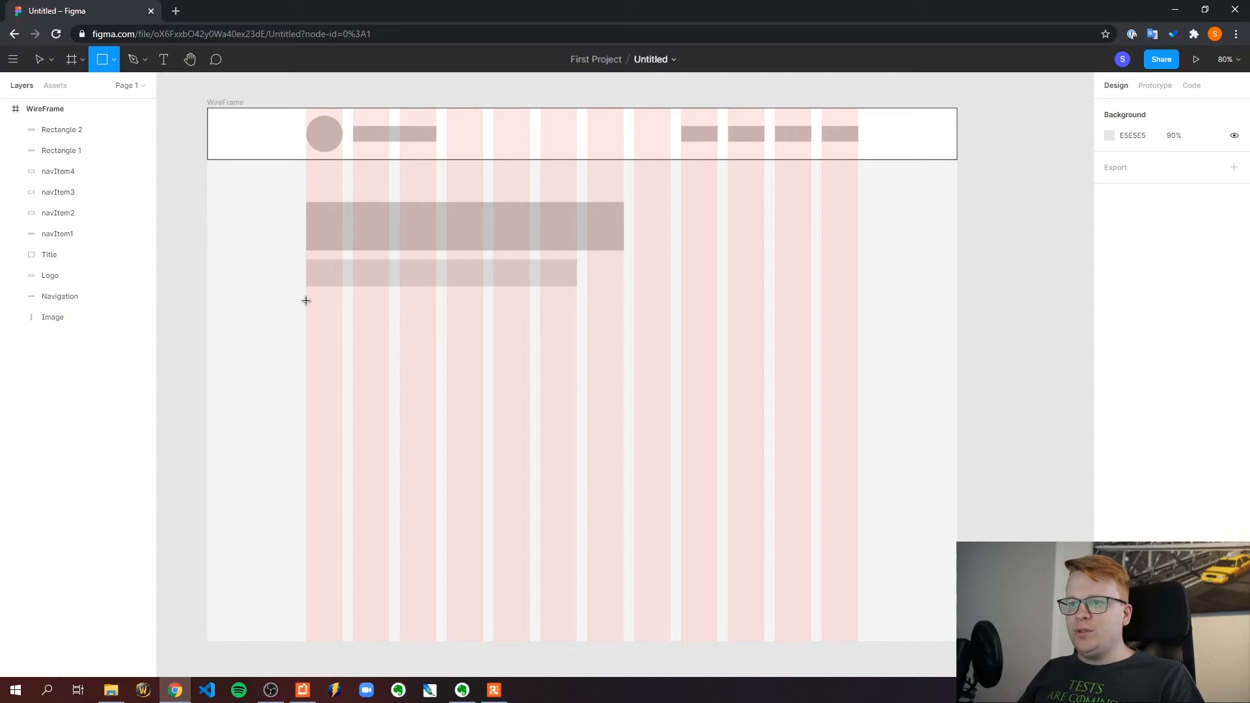
drag(306, 302, 434, 333)
Darken the third rectangle's fill to A4A4A4 and nudge it slightly closer to the bar above
click(1109, 393)
drag(937, 387, 932, 415)
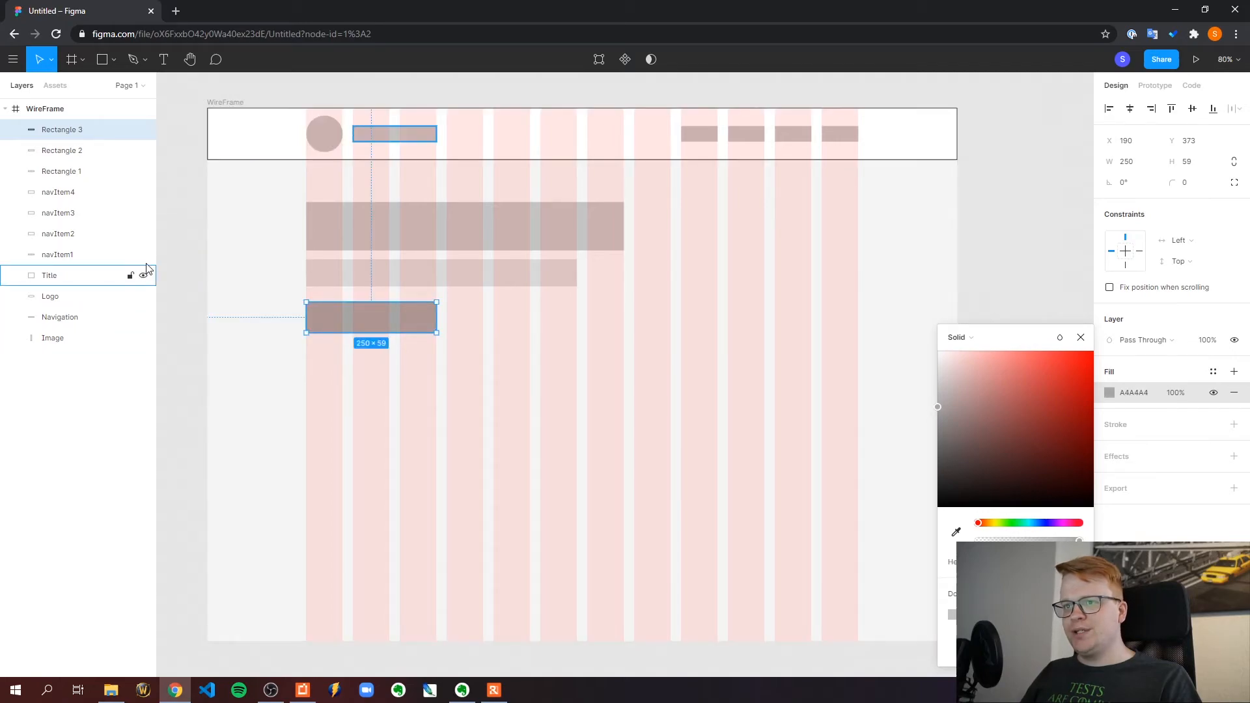
click(345, 352)
drag(390, 321, 388, 318)
click(179, 202)
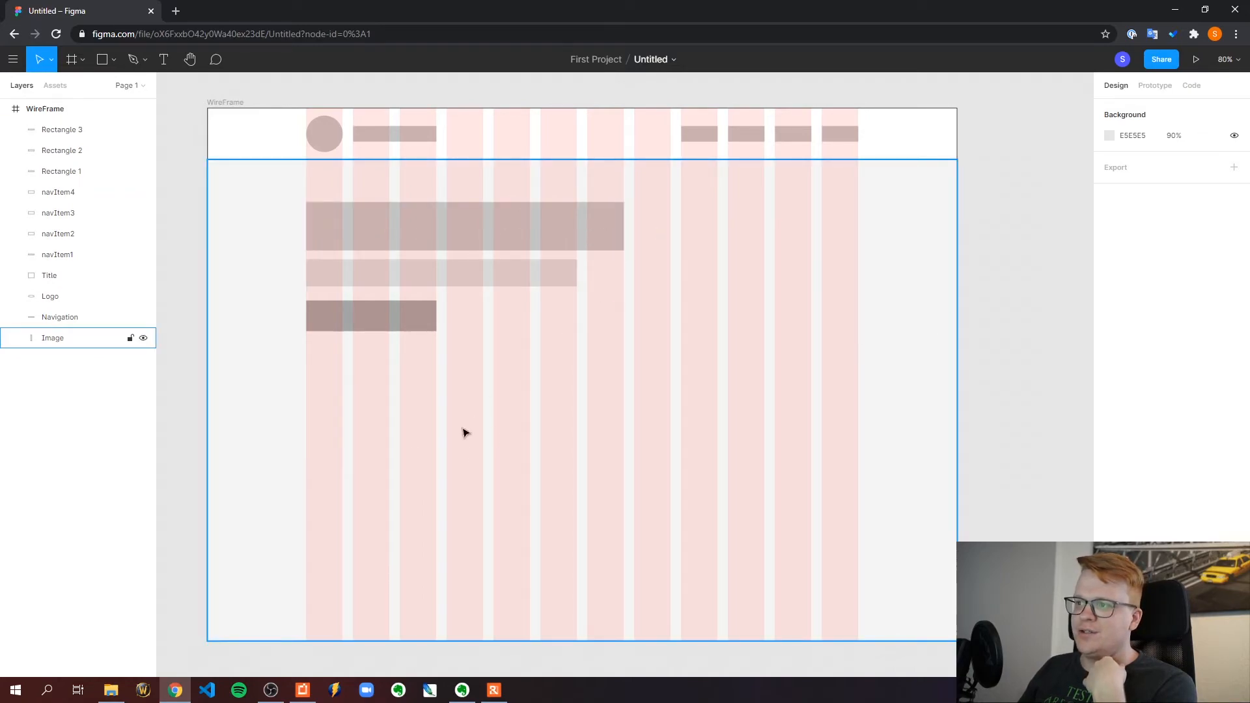
click(213, 225)
click(185, 192)
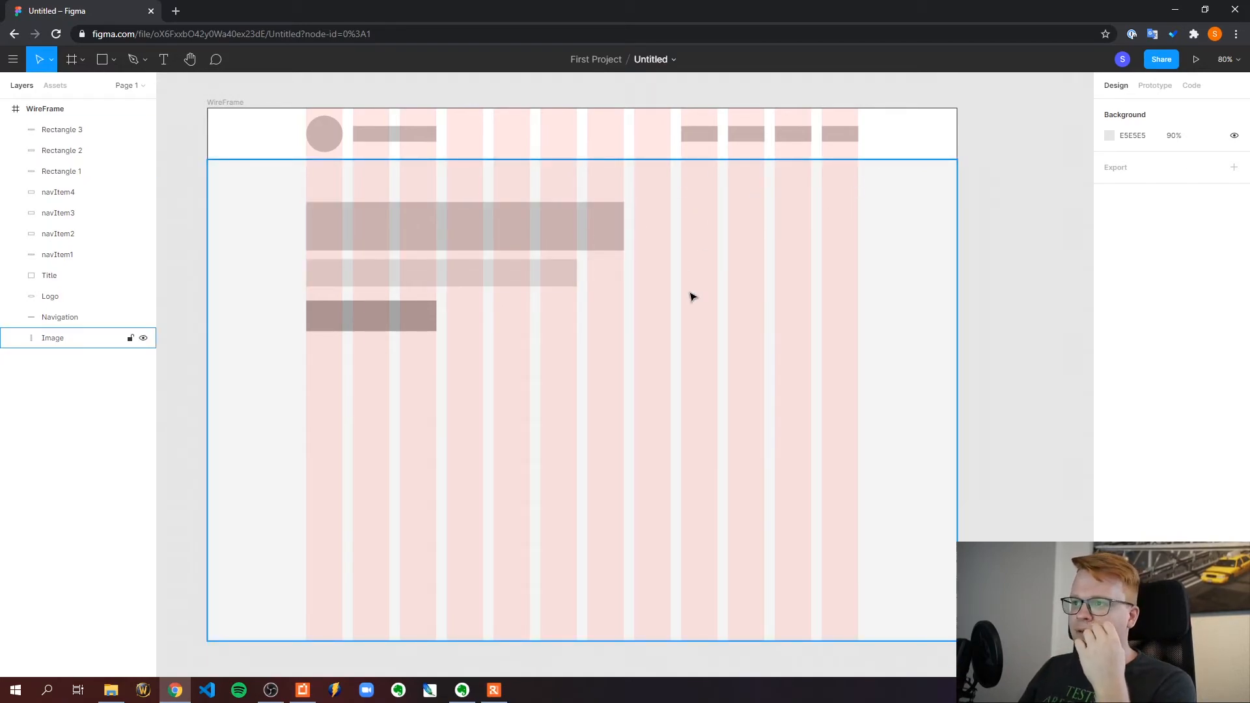
Draw a diagonal arrow about 1207 long, rising from the lower first column to the upper last column
key(l)
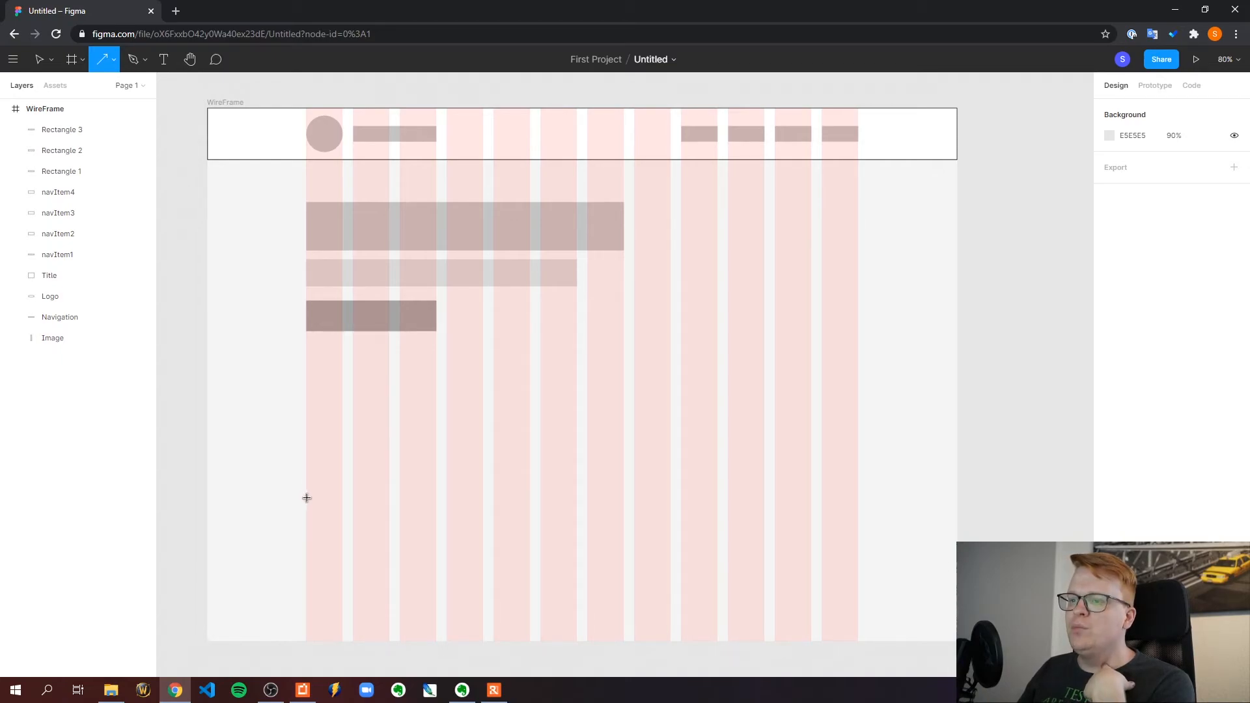
mouse_move(307, 498)
mouse_down()
mouse_move(379, 479)
mouse_move(560, 384)
mouse_move(752, 274)
mouse_move(855, 193)
mouse_up()
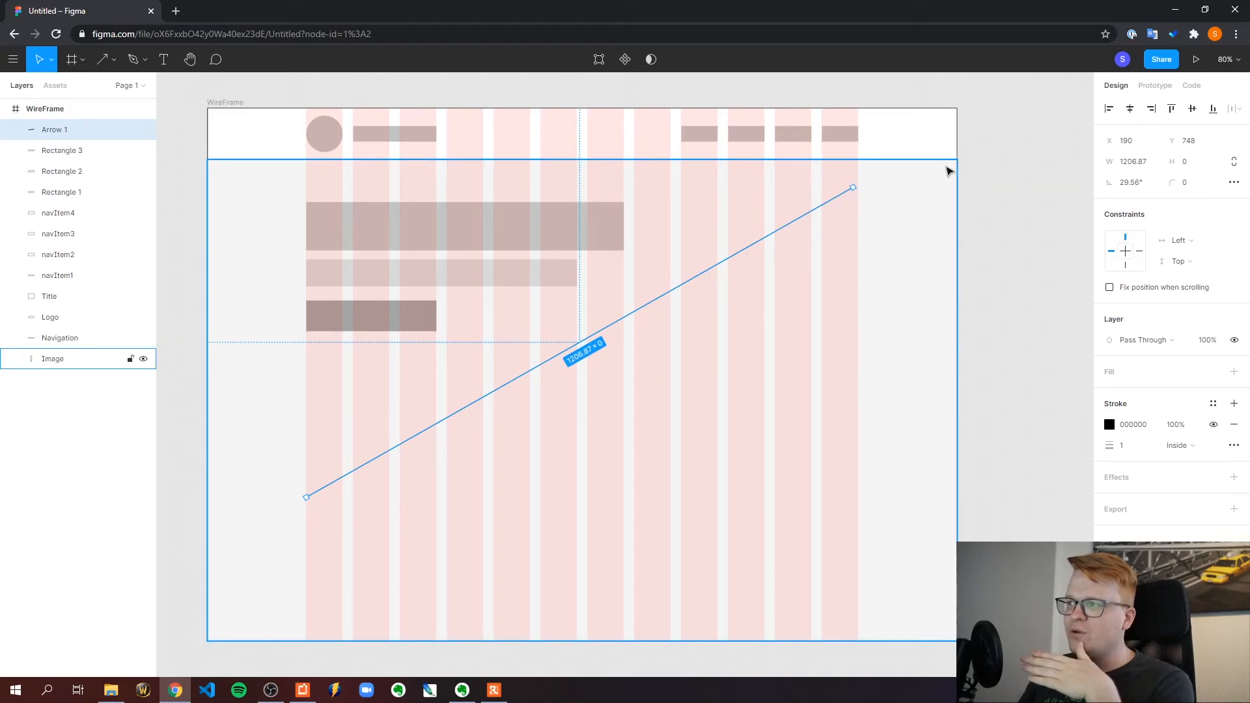
click(1009, 150)
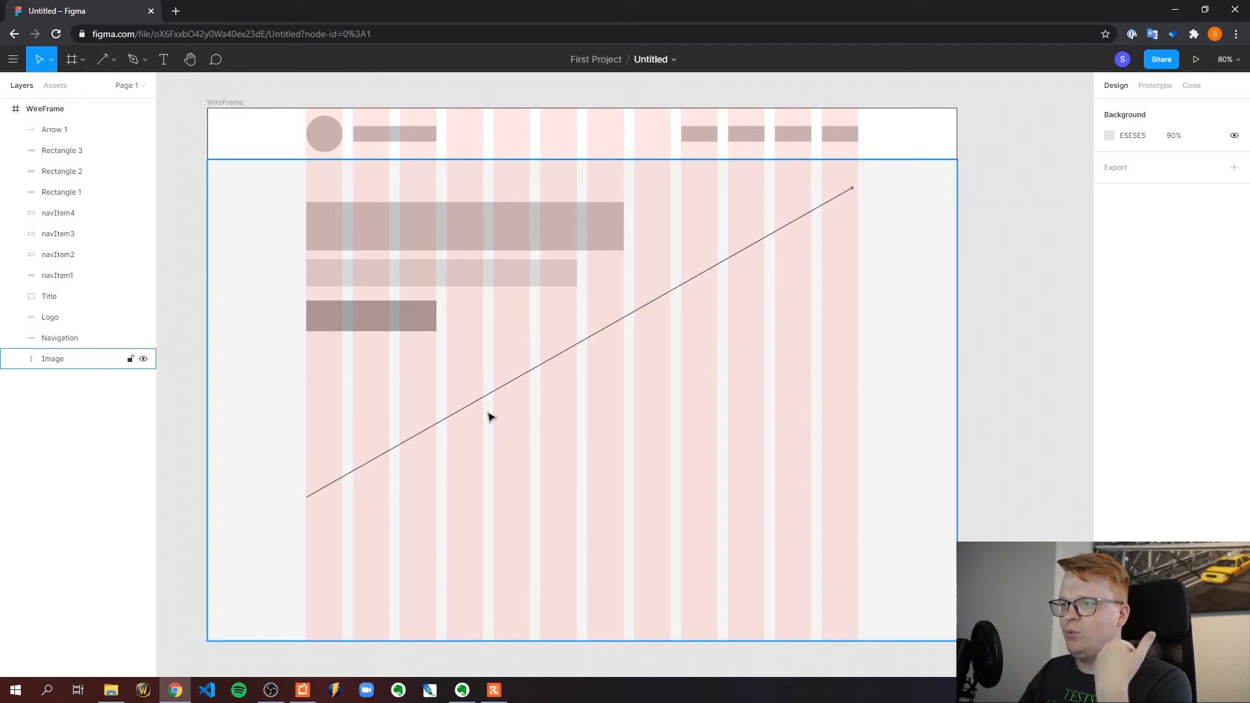
click(613, 324)
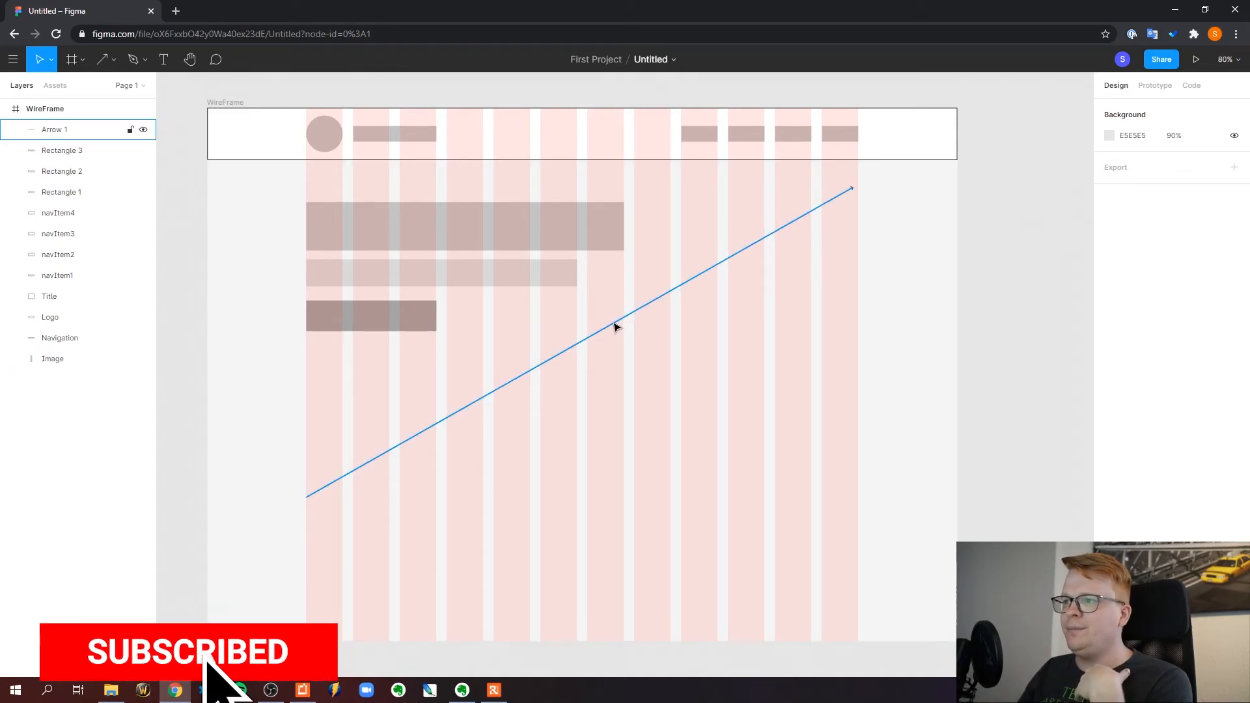
Try moving both arrow ends so it slopes down from the first to the last column, then undo both moves
drag(306, 496, 306, 186)
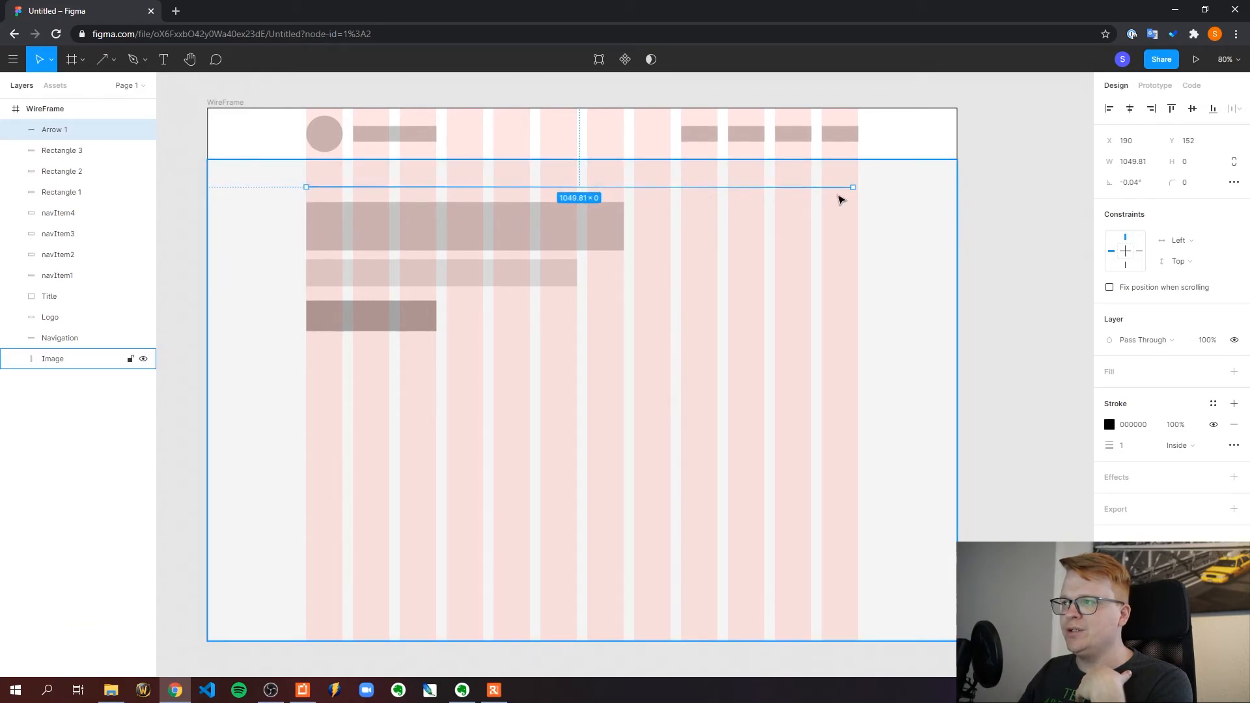
drag(854, 187, 857, 527)
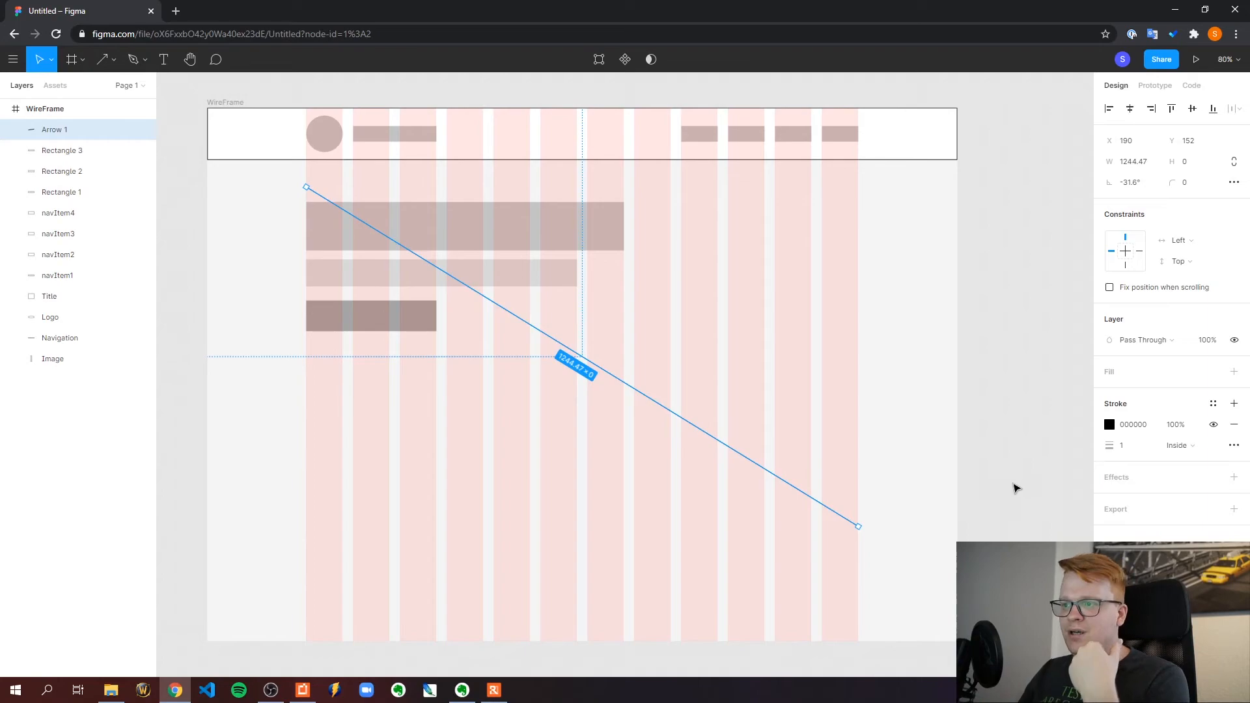
key(ctrl+z)
key(ctrl+z)
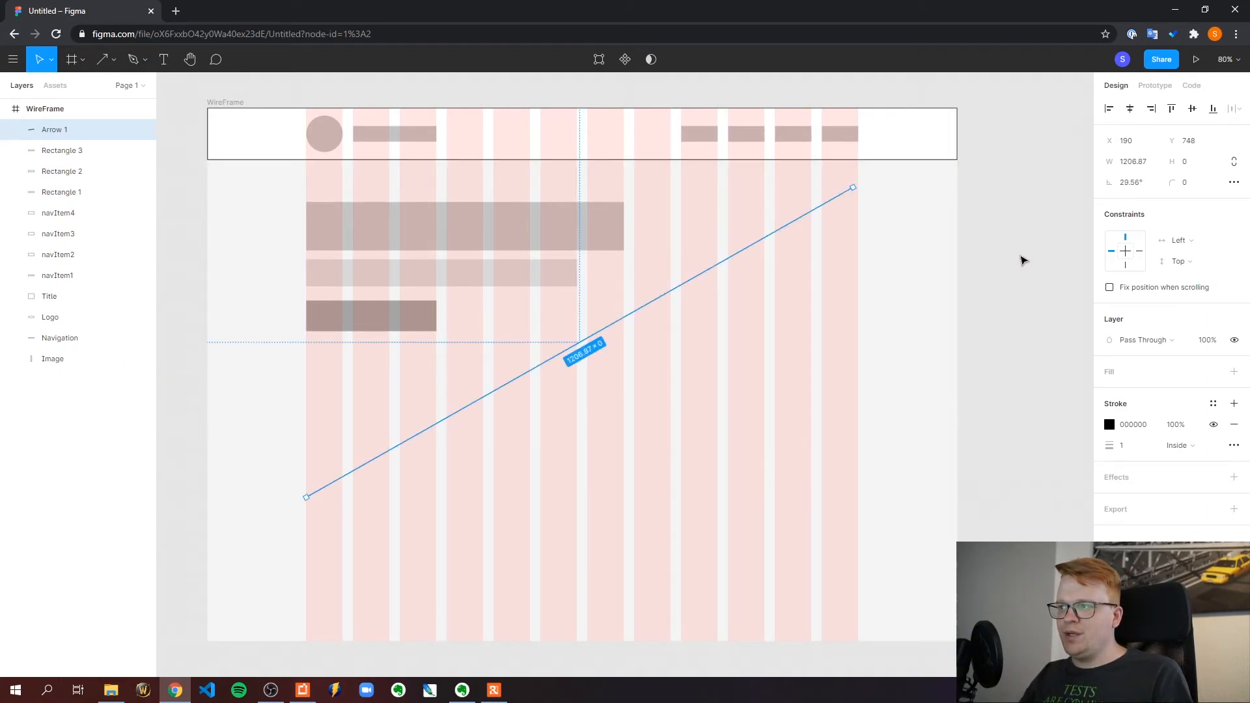
Raise the arrow's lower end beneath the third rectangle and delete the arrow from the frame
click(1020, 260)
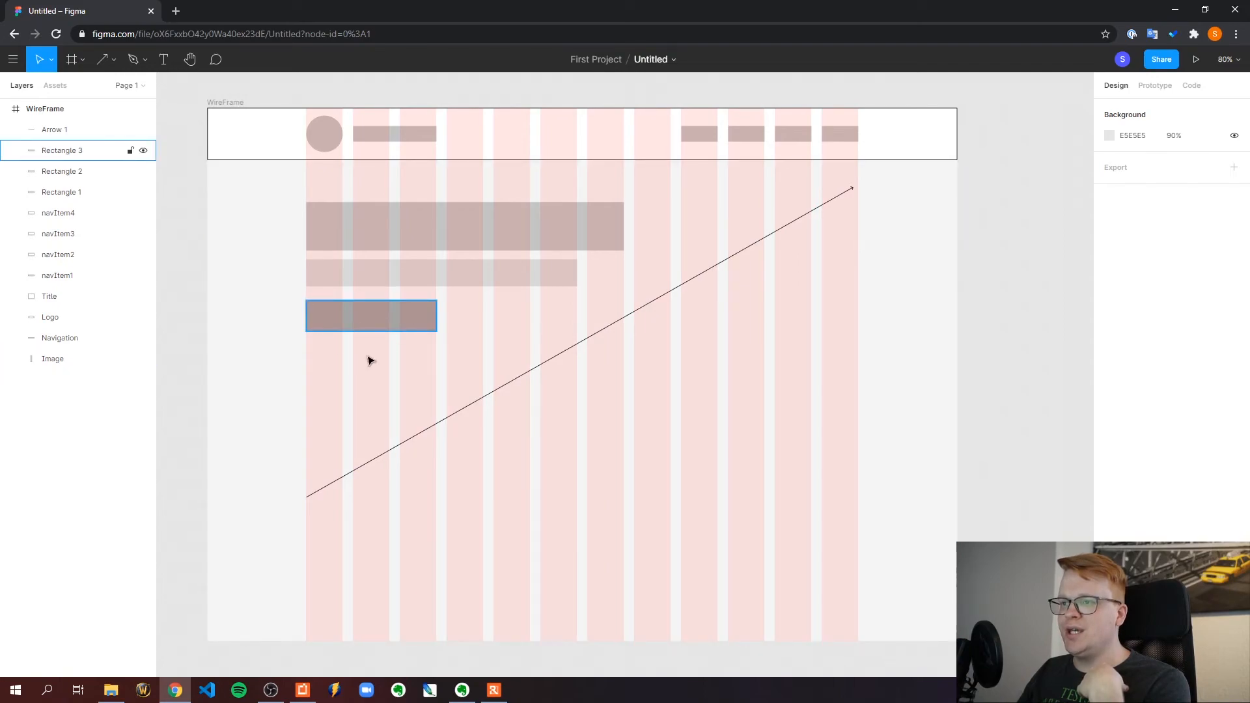
click(354, 471)
drag(307, 495, 310, 399)
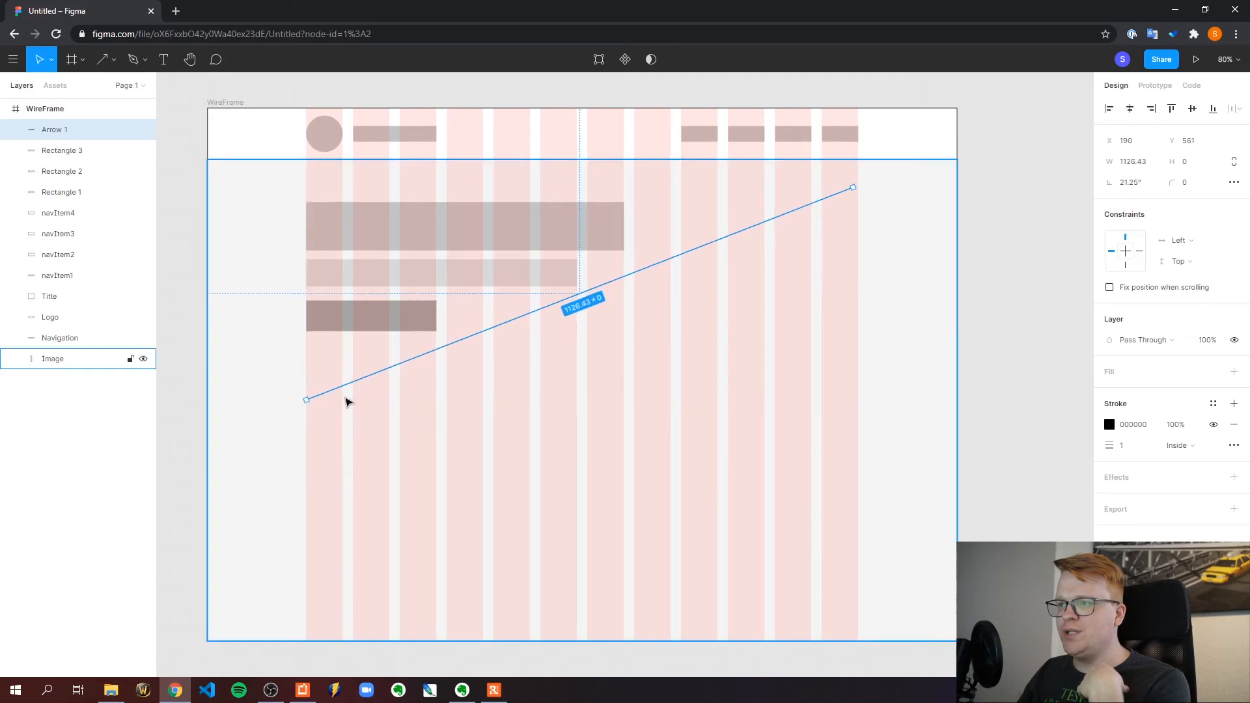
key(Delete)
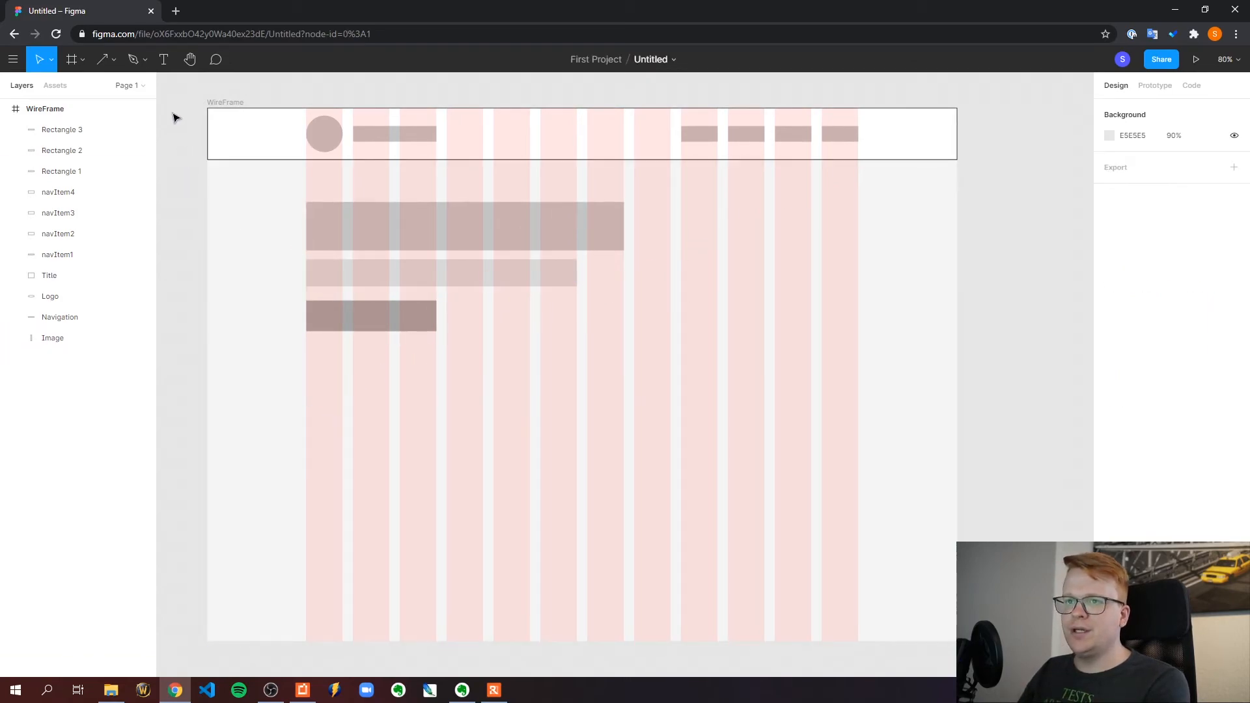
Draw a closed leaf-shaped outline about 1043 × 480 with the Pen tool, rising from the first column to the last
click(133, 59)
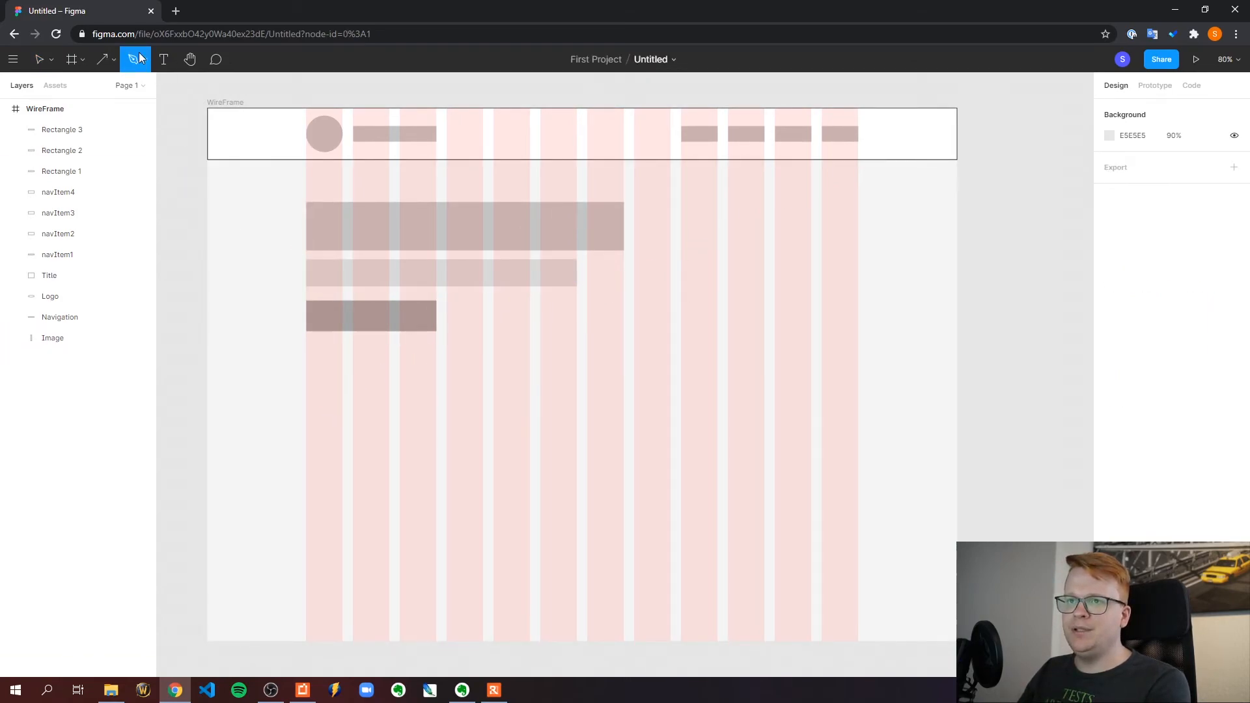
click(782, 199)
click(684, 267)
click(578, 335)
click(530, 343)
click(511, 349)
click(491, 354)
click(383, 377)
click(377, 379)
click(301, 401)
drag(445, 421, 462, 421)
drag(606, 421, 622, 416)
drag(700, 390, 717, 384)
drag(786, 335, 799, 315)
drag(817, 278, 822, 268)
click(844, 174)
click(782, 198)
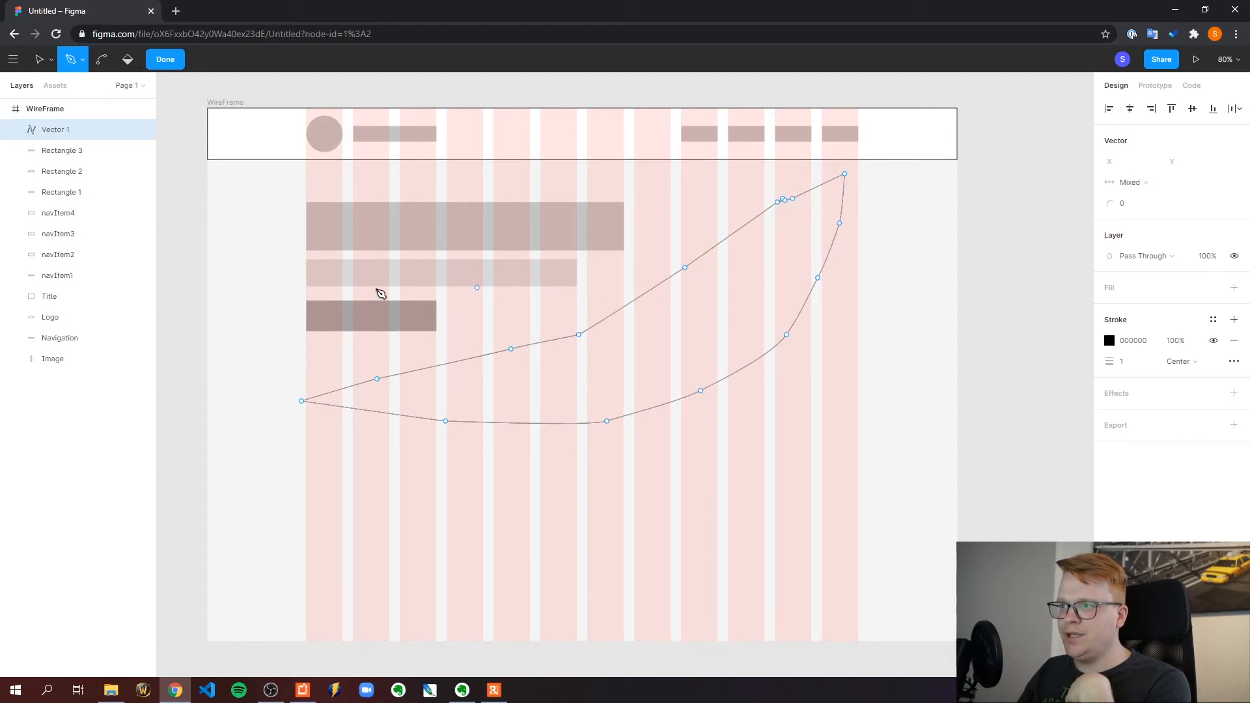
click(164, 59)
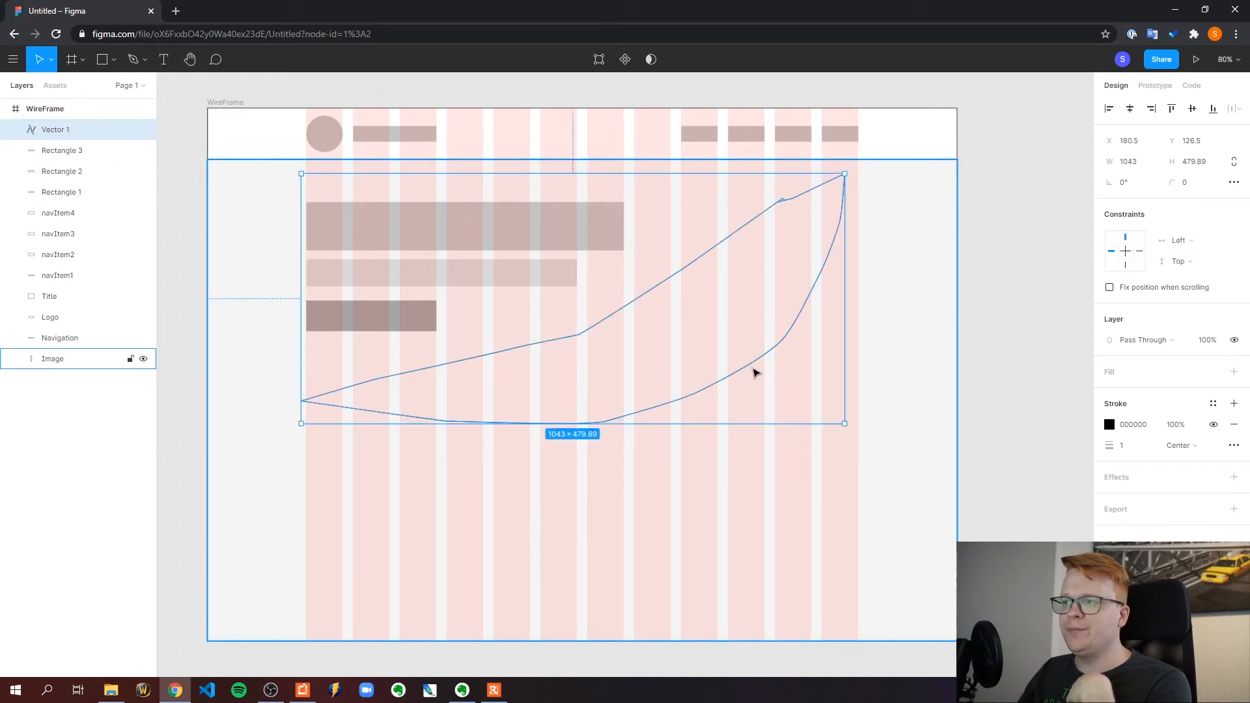
Nudge the leaf-shaped outline right and slightly down so it sits within the grid columns
drag(755, 373, 759, 375)
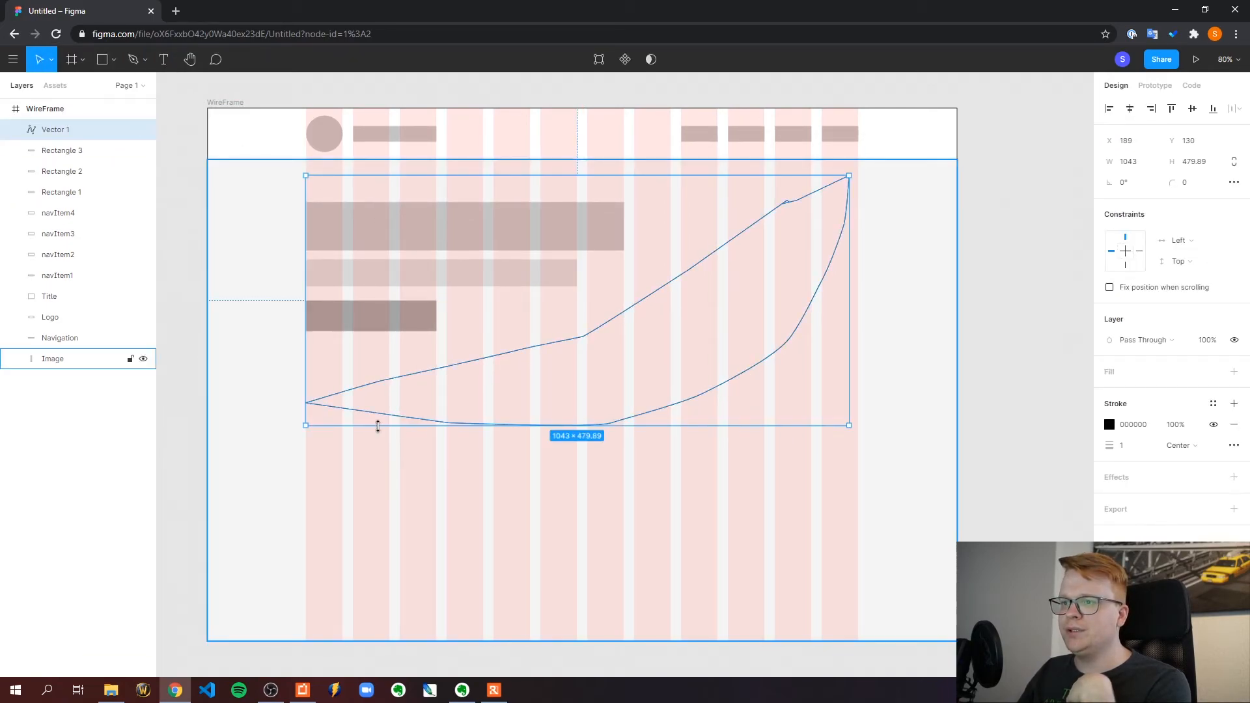
click(1013, 265)
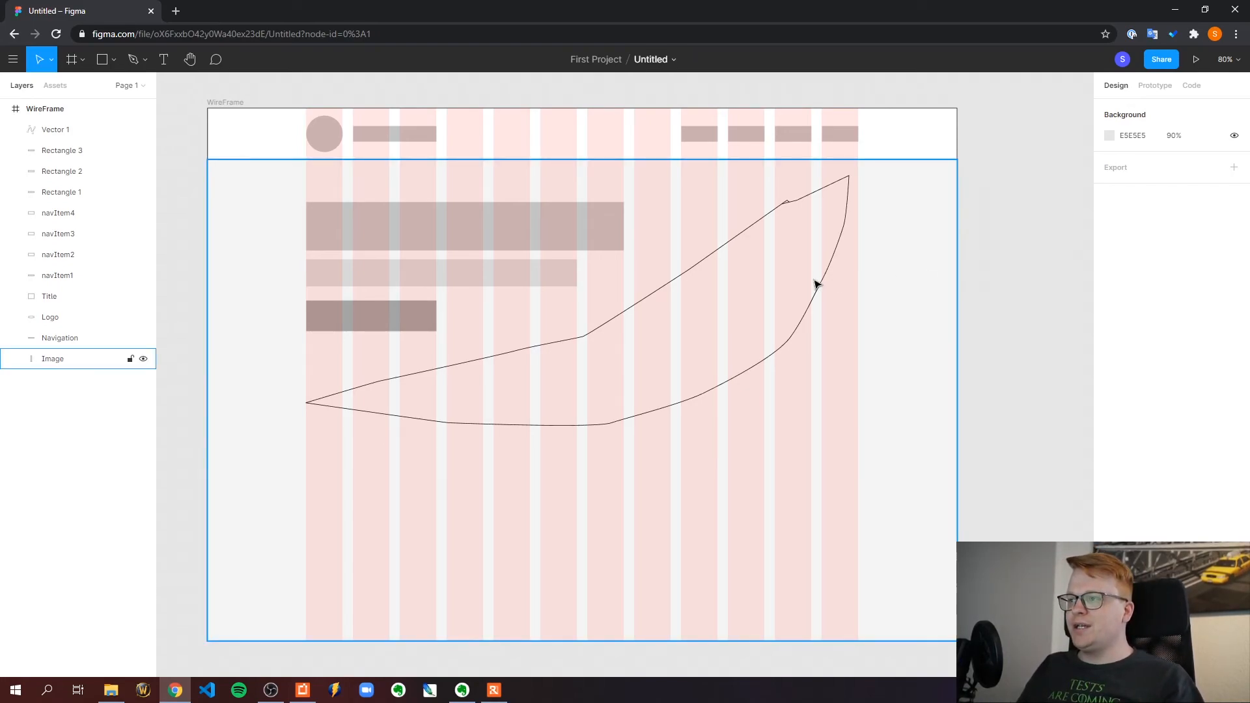
drag(814, 281, 819, 282)
click(982, 265)
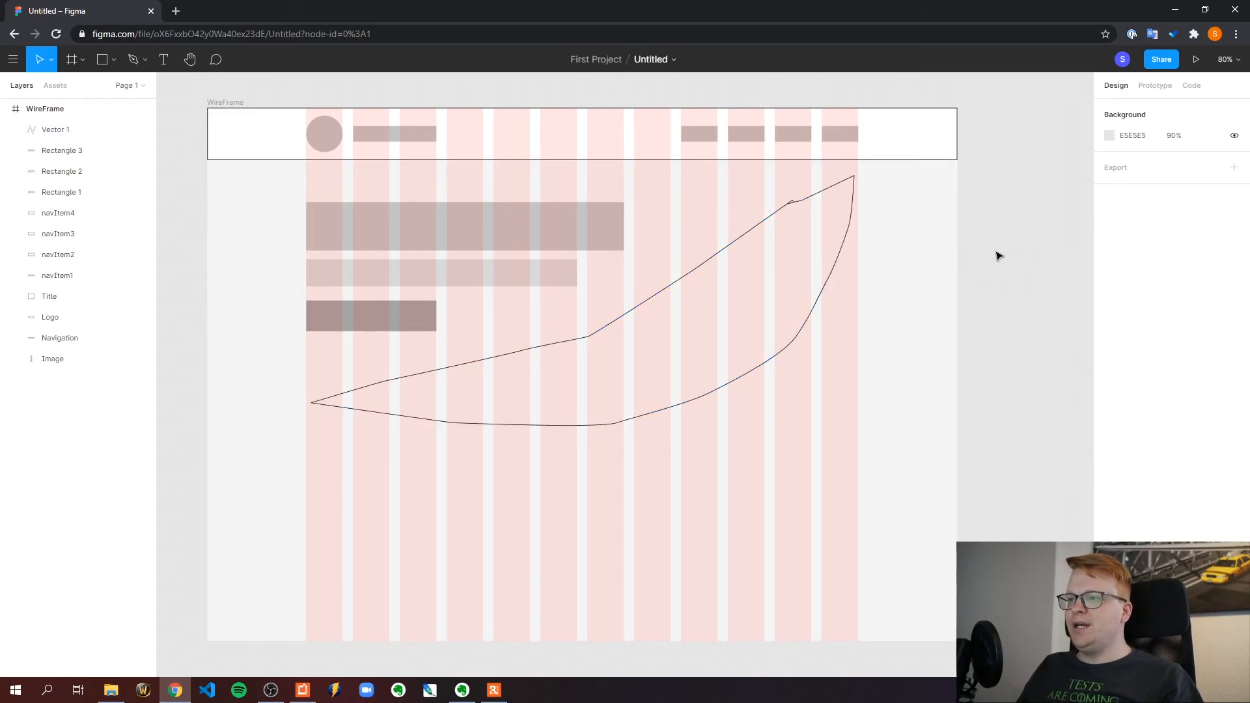